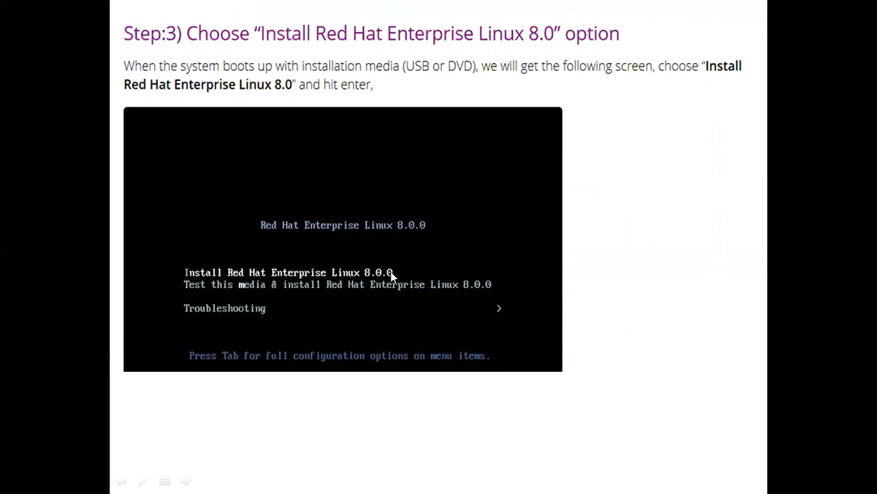
- Advance the slide show past the language and time-and-date slides to Network & Host Name
key(Right)
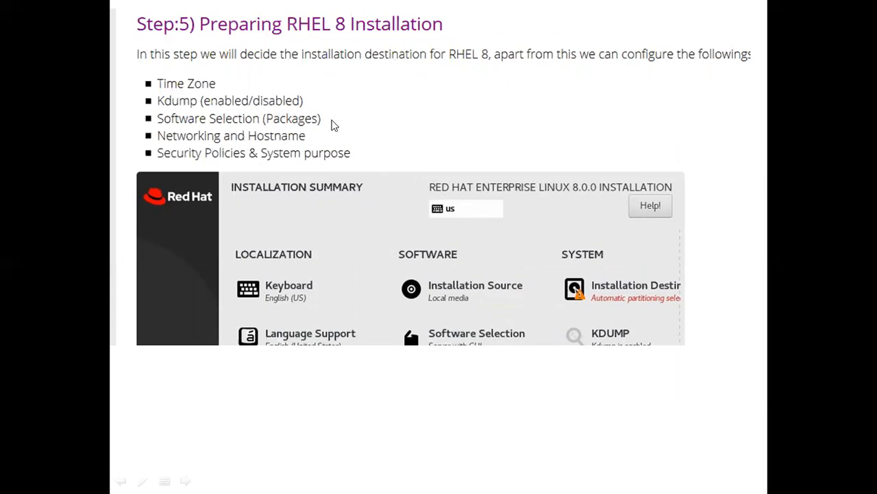
click(325, 192)
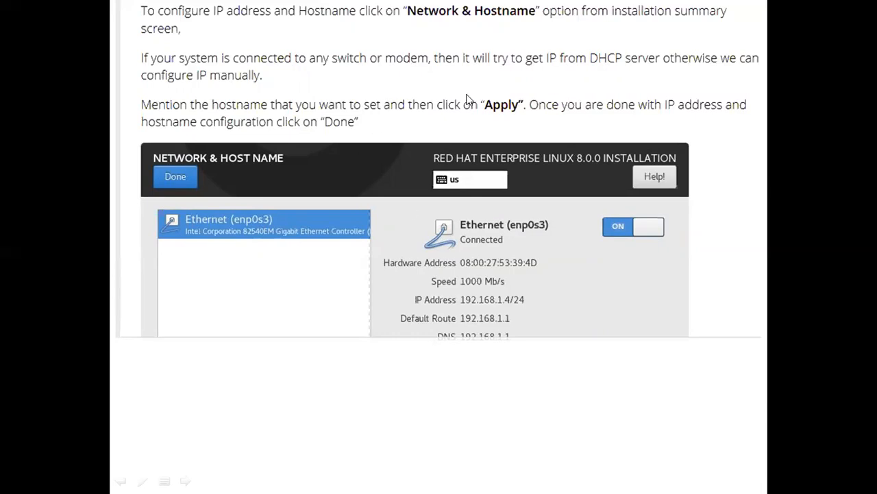
- Show the installation destination slide, then exit the slide show back to slide 6
click(501, 197)
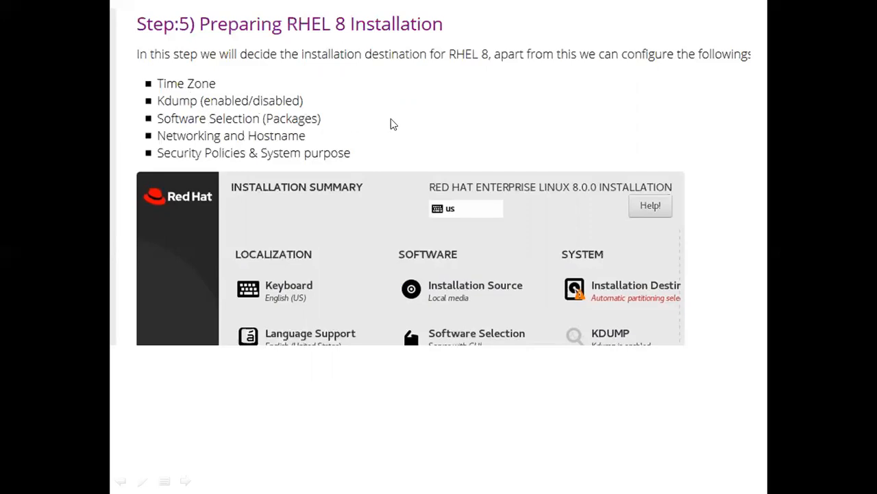
key(Escape)
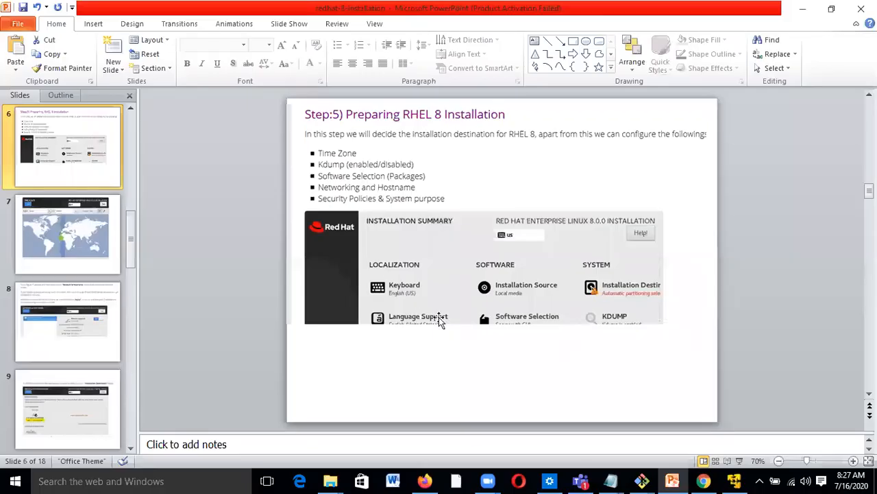
- Bring up the Red Hat installation guide PDF and read through to section 2.7.1
click(425, 480)
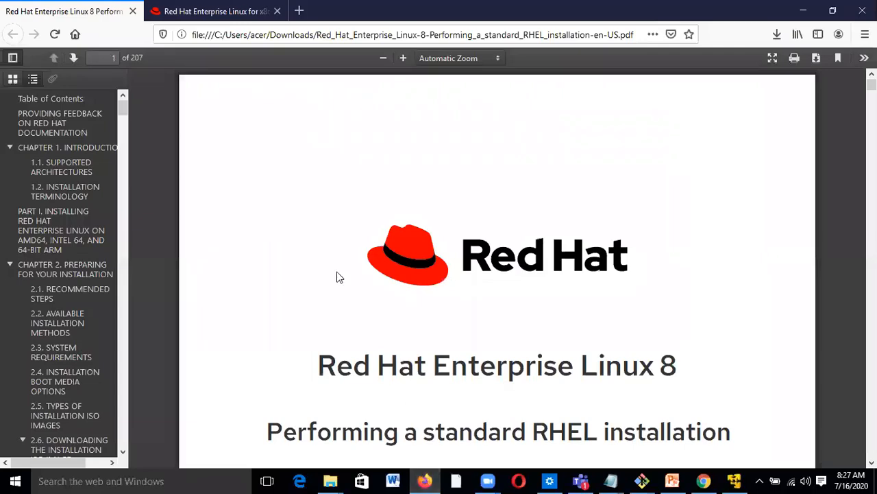
scroll(370, 304, down, 3)
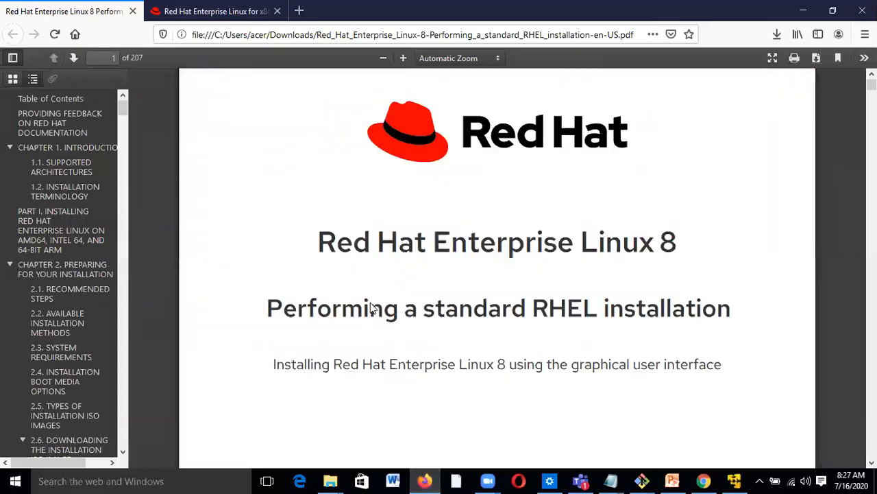
scroll(370, 304, down, 10)
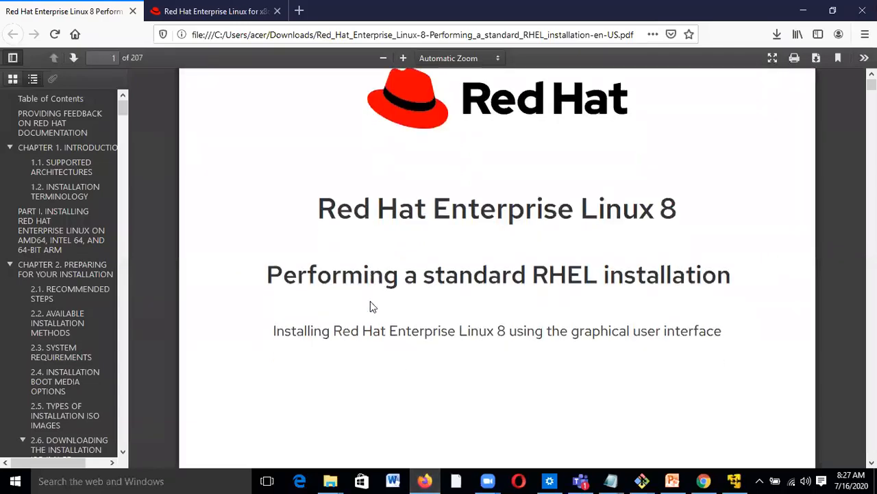
scroll(370, 305, down, 5)
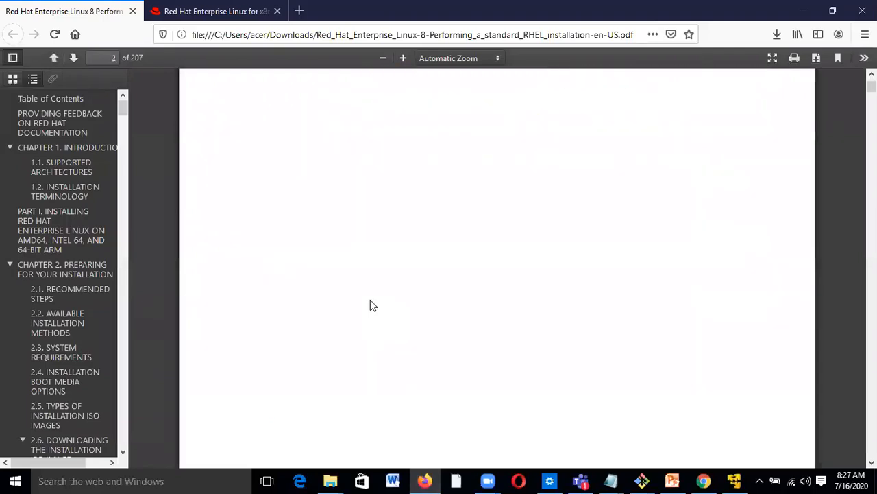
scroll(370, 305, down, 8)
scroll(370, 305, down, 8)
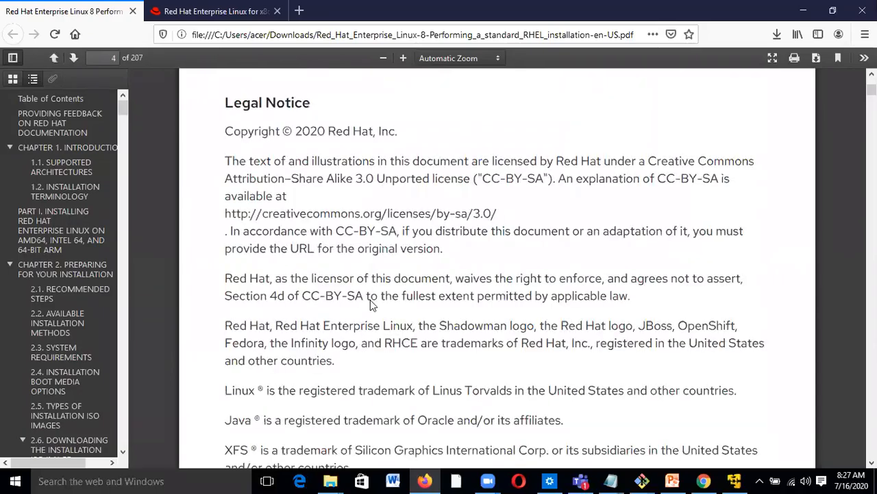
scroll(371, 301, down, 8)
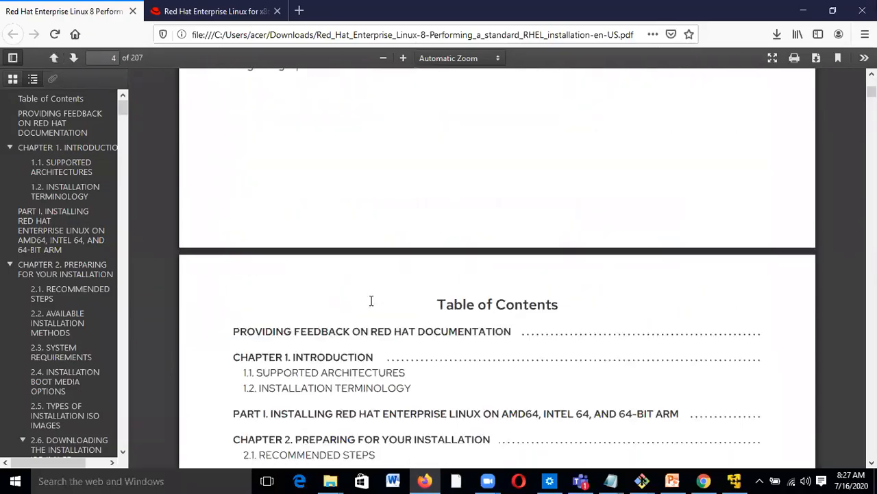
scroll(370, 305, down, 6)
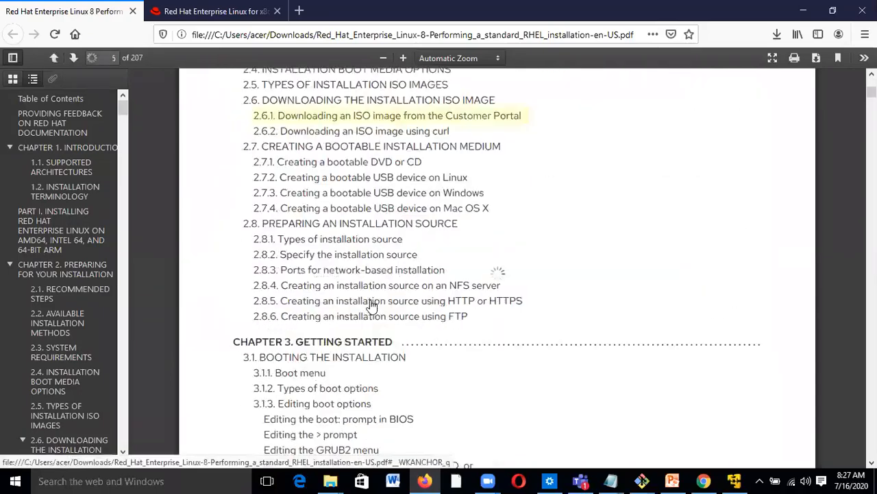
scroll(370, 305, down, 3)
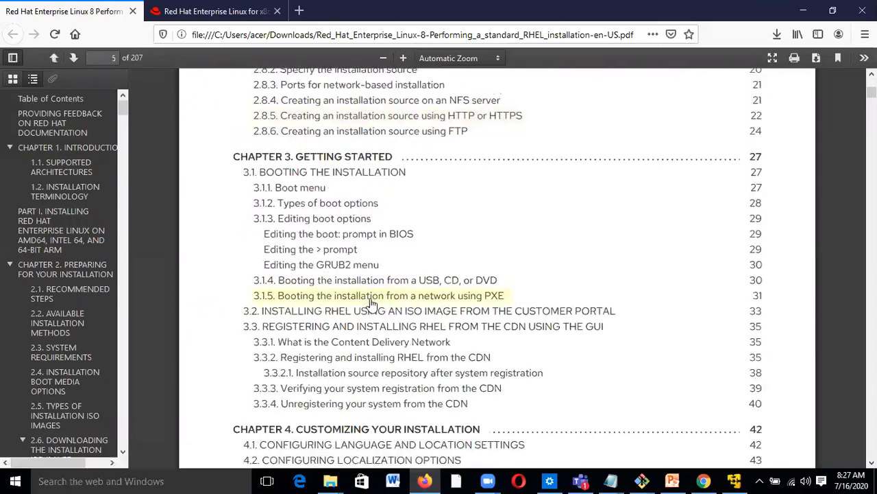
scroll(370, 305, up, 2)
scroll(370, 305, up, 1)
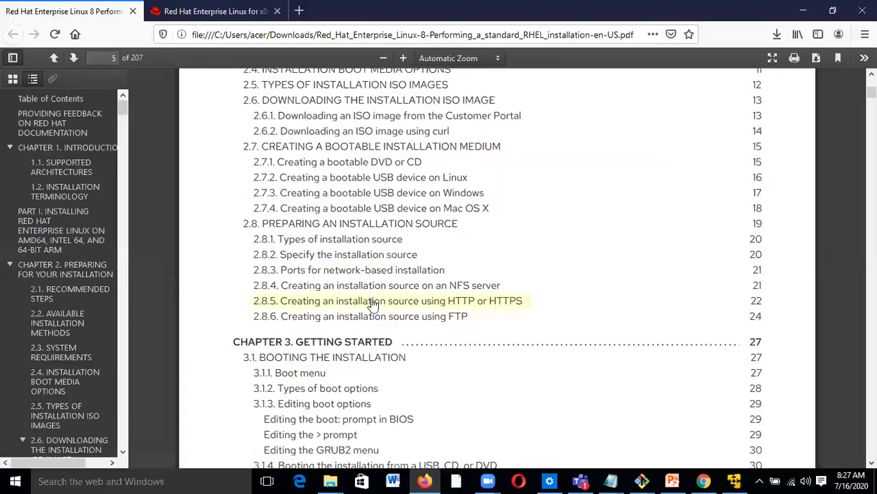
scroll(373, 305, down, 3)
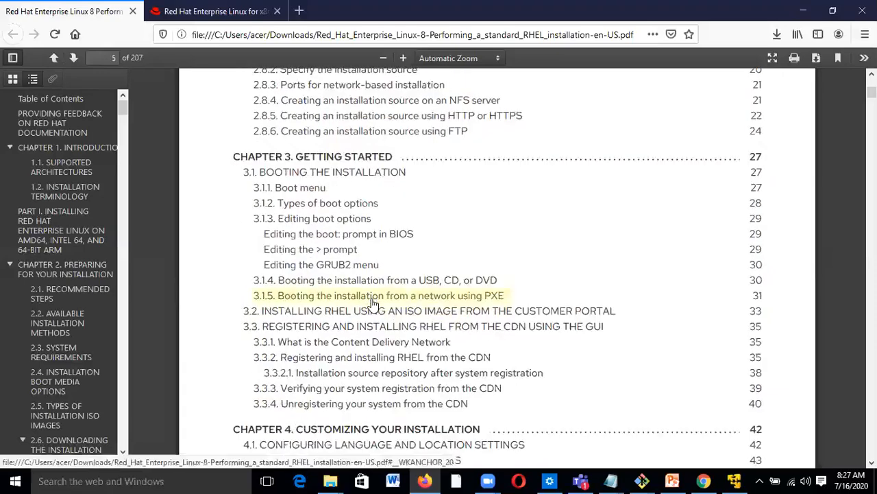
scroll(373, 298, down, 3)
scroll(373, 300, down, 4)
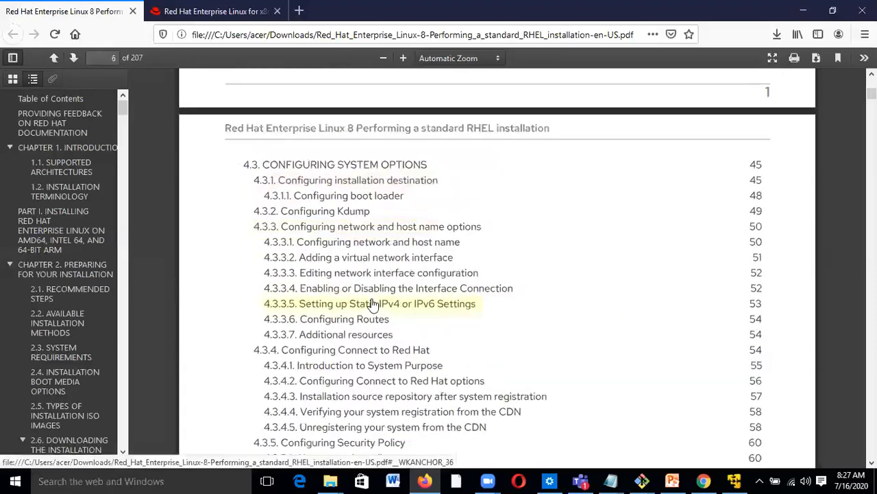
scroll(373, 304, down, 4)
scroll(373, 305, down, 10)
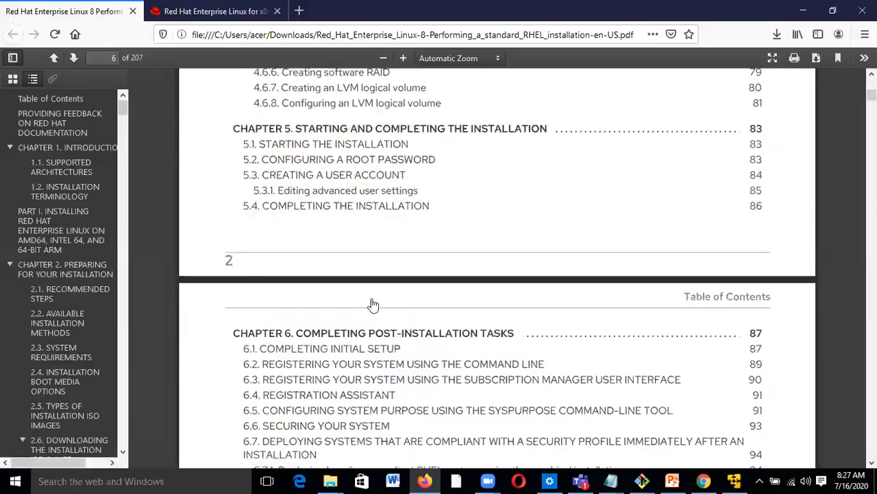
scroll(372, 303, down, 10)
scroll(373, 304, down, 4)
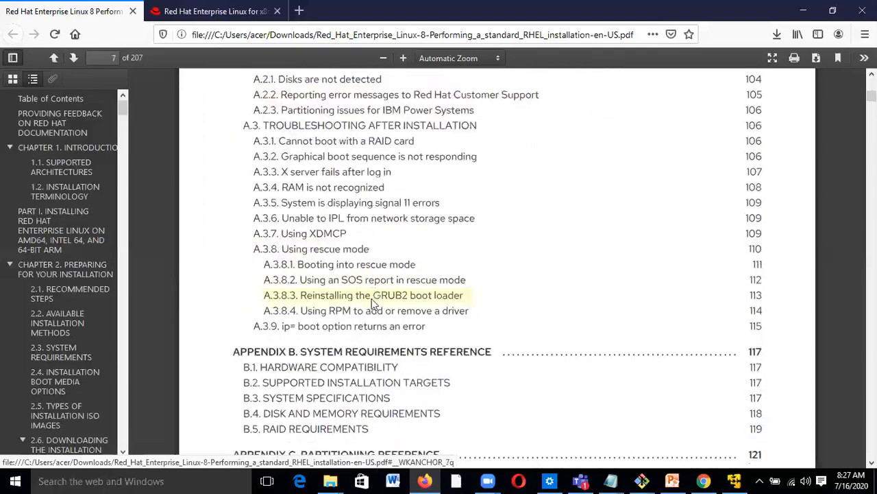
scroll(372, 303, down, 8)
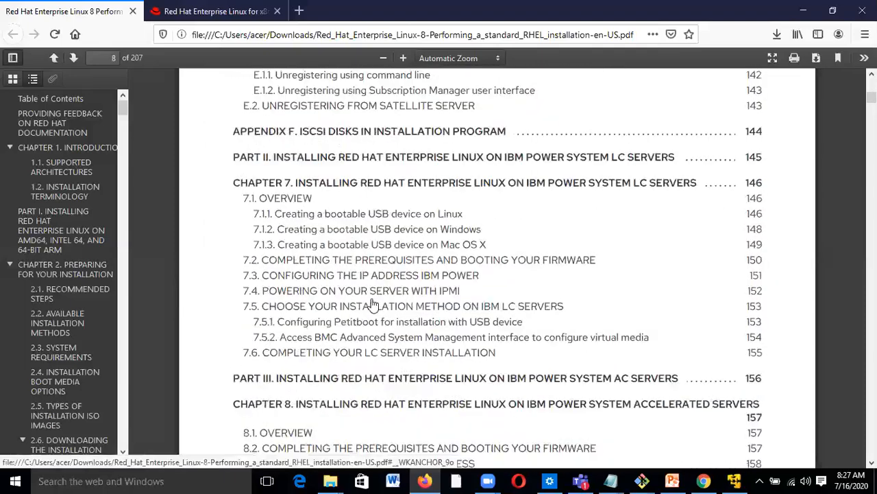
scroll(373, 305, down, 7)
scroll(373, 305, down, 4)
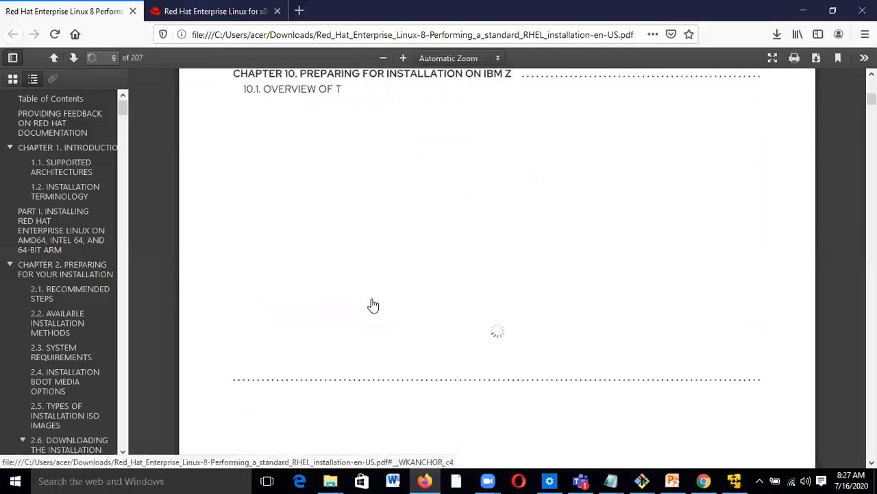
scroll(373, 305, down, 4)
scroll(373, 305, down, 4)
scroll(373, 305, down, 10)
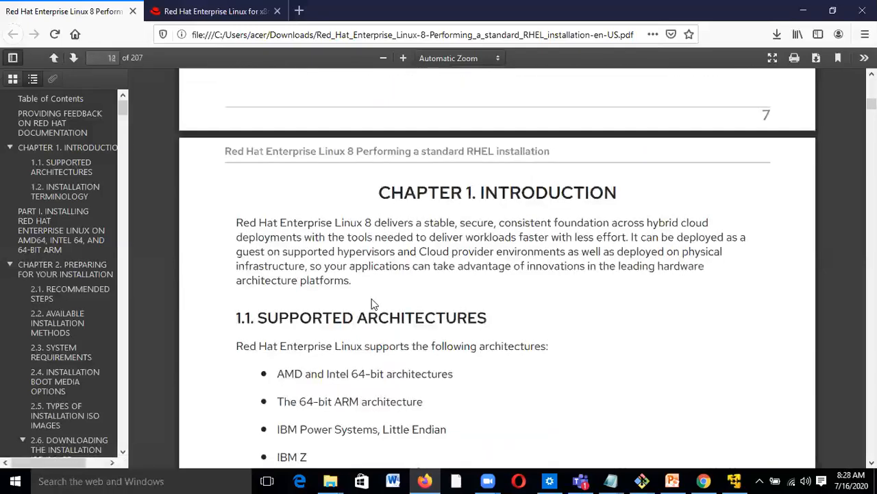
scroll(374, 303, down, 5)
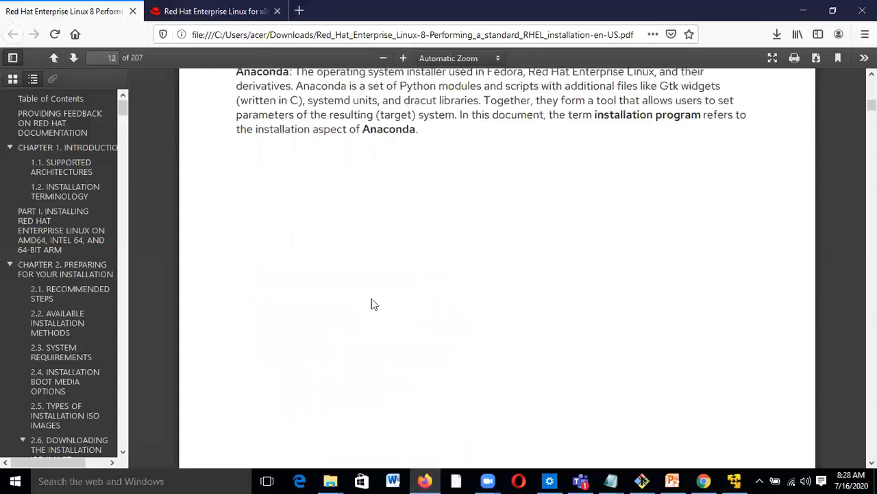
scroll(373, 304, down, 10)
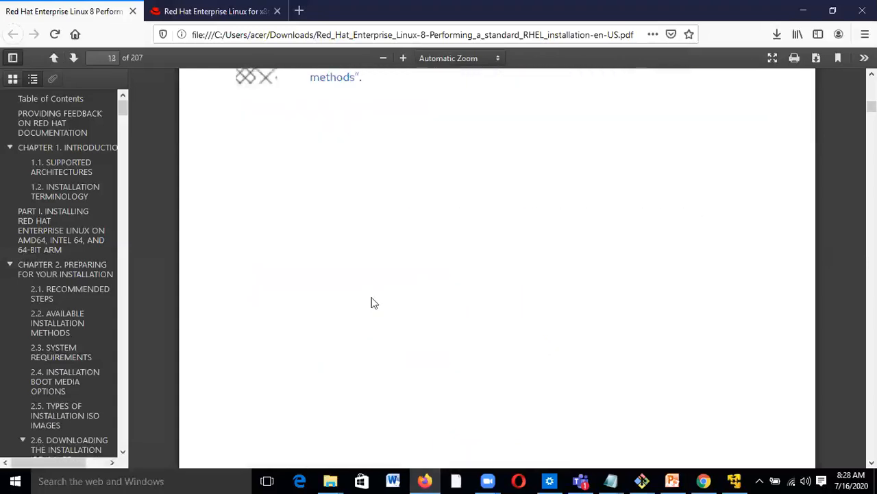
scroll(374, 304, down, 12)
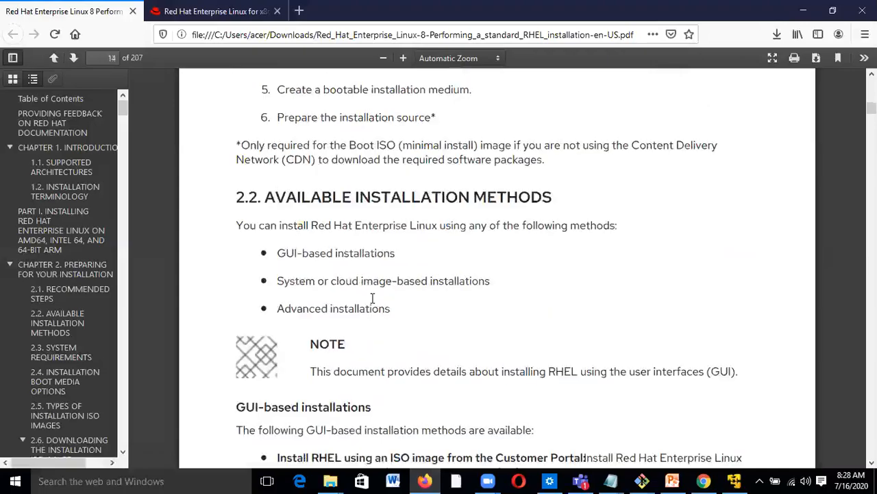
scroll(374, 302, down, 12)
scroll(372, 304, down, 10)
scroll(372, 301, down, 15)
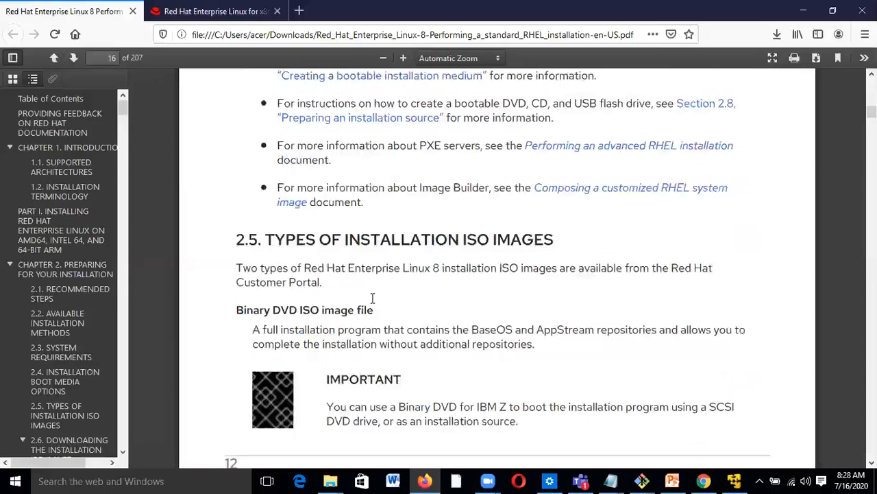
scroll(373, 302, down, 5)
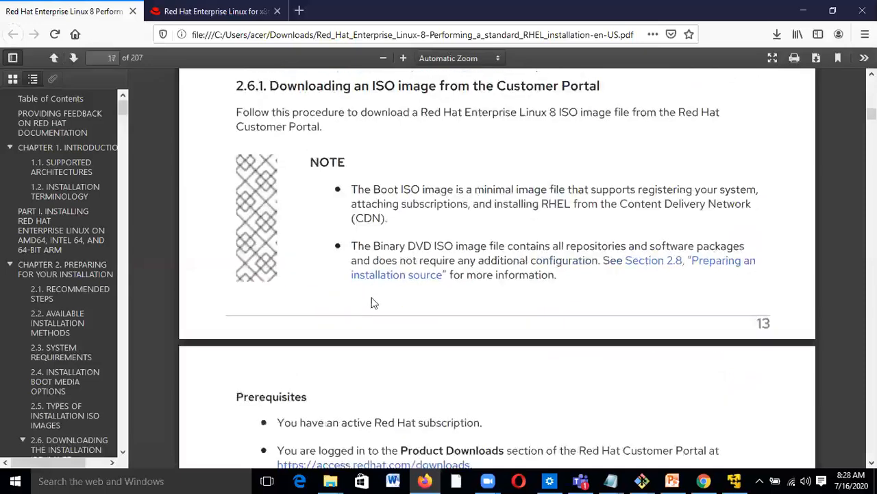
scroll(372, 300, down, 20)
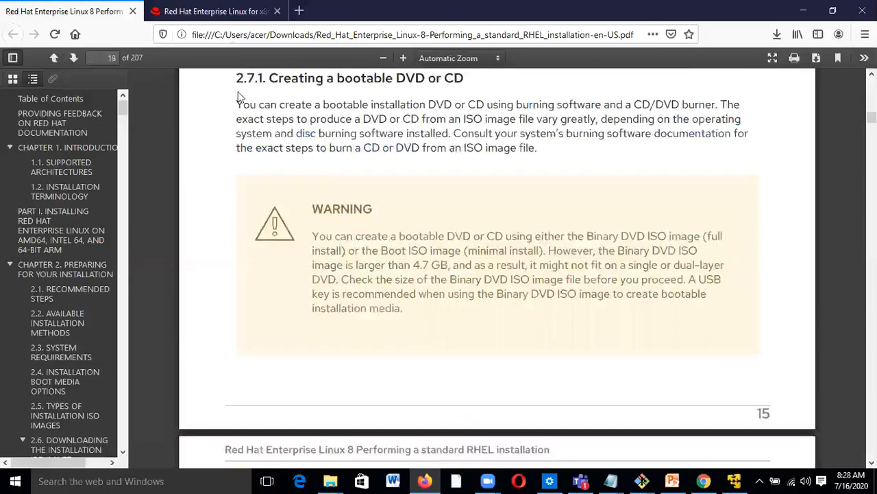
- Regenerate the expired download links and review the 624 MB Boot ISO and 7.86 GB Binary DVD
click(229, 15)
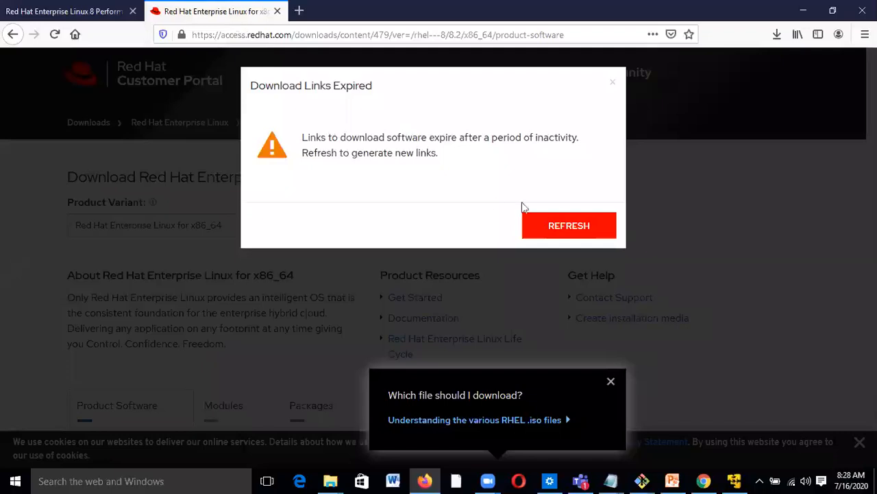
click(561, 225)
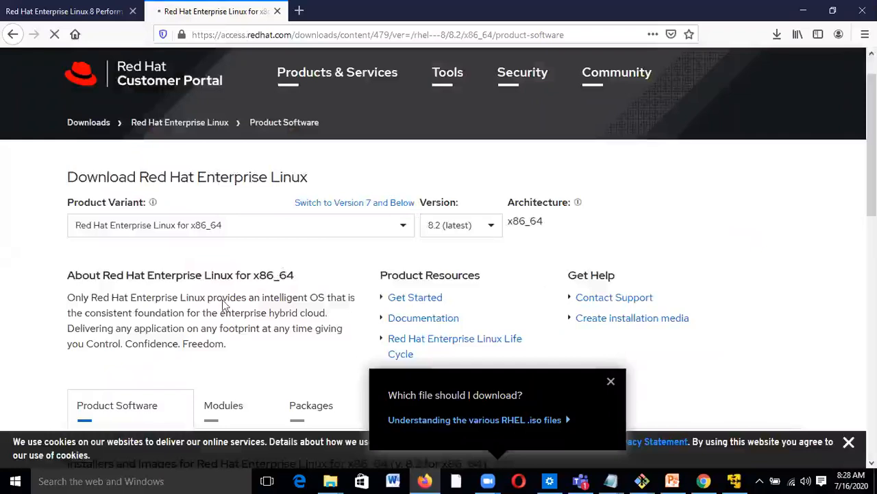
scroll(205, 295, down, 4)
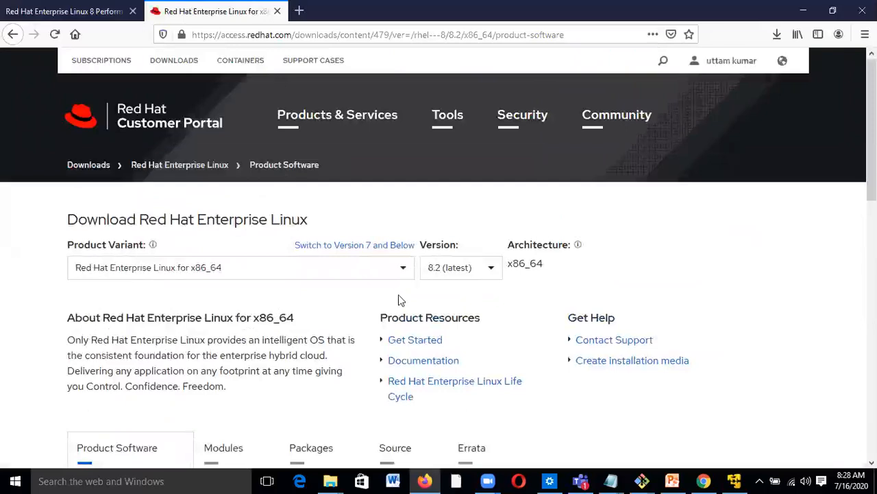
scroll(401, 300, down, 3)
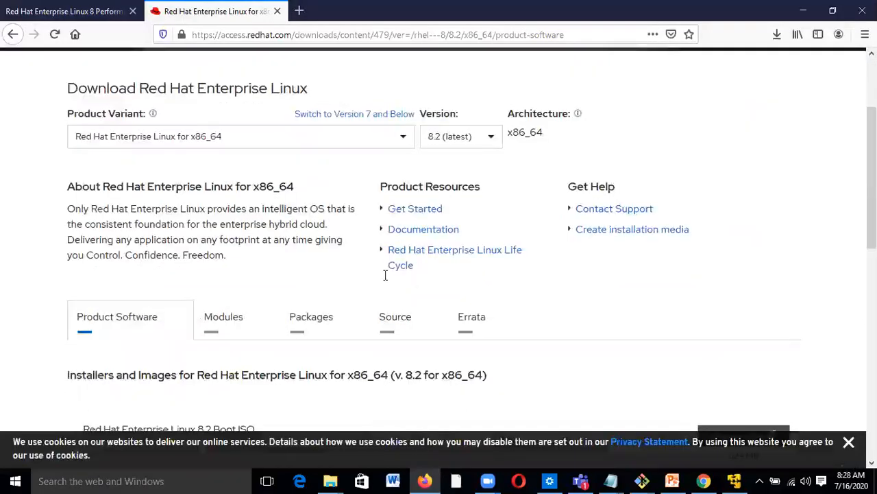
scroll(411, 245, down, 5)
scroll(412, 244, up, 8)
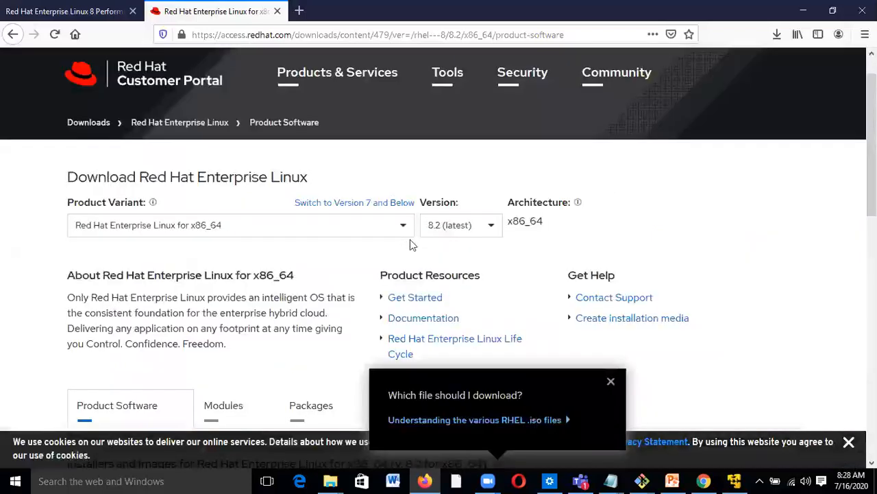
scroll(537, 271, down, 5)
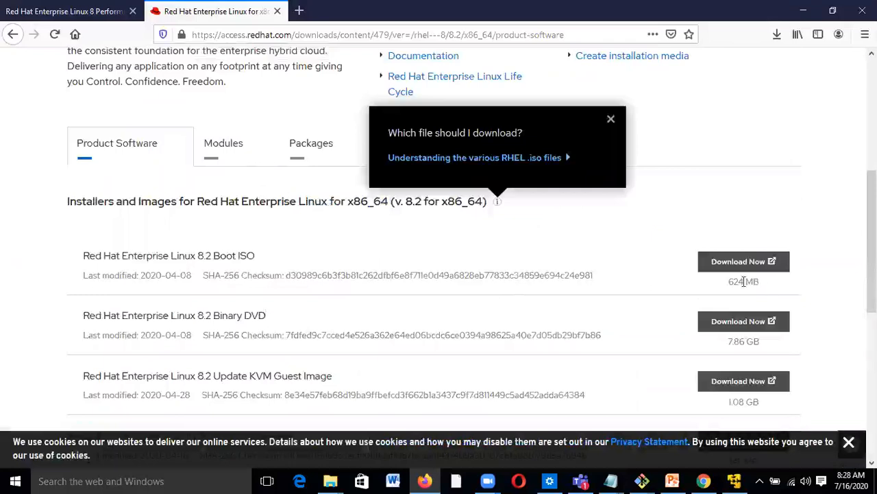
scroll(744, 284, down, 1)
scroll(744, 285, down, 4)
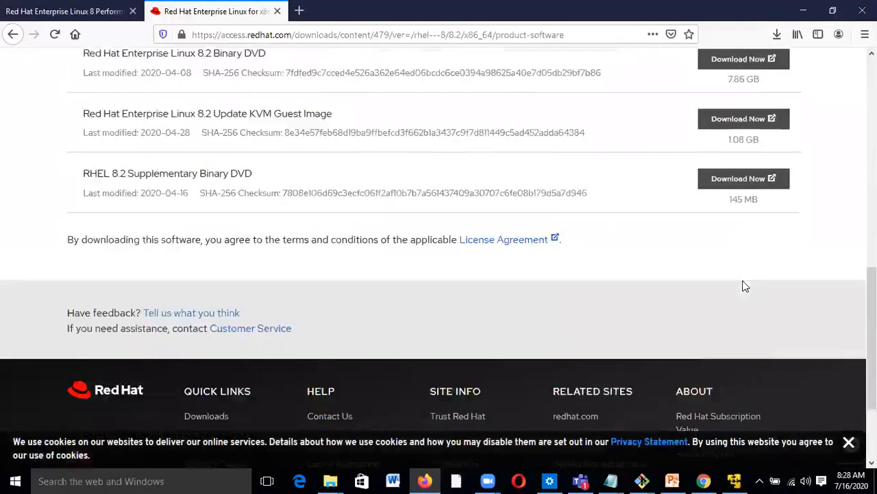
scroll(744, 285, up, 5)
scroll(744, 282, up, 5)
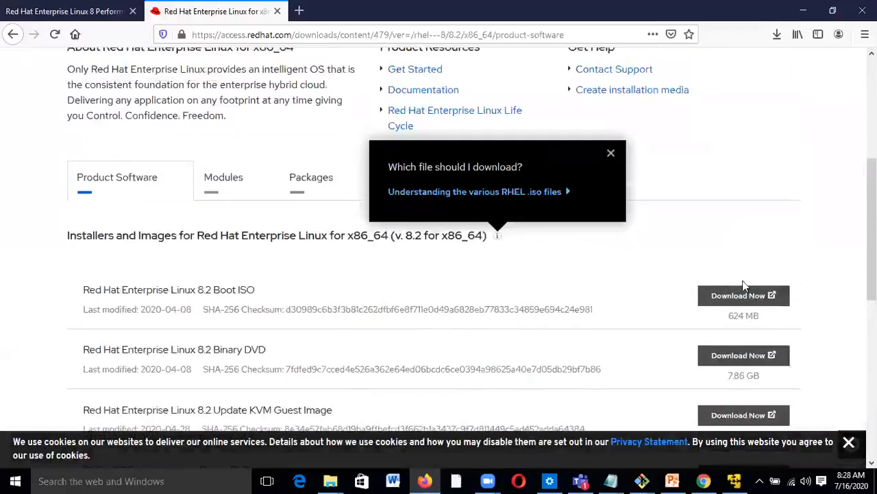
scroll(745, 286, down, 2)
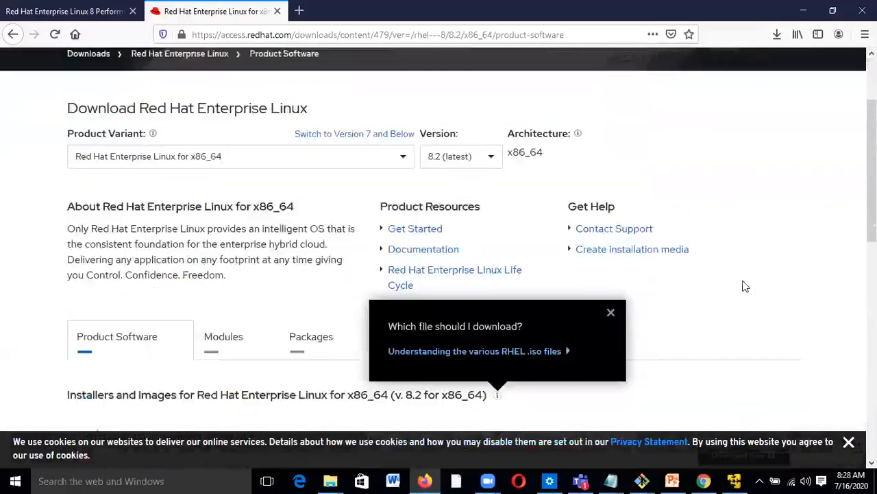
scroll(743, 285, down, 2)
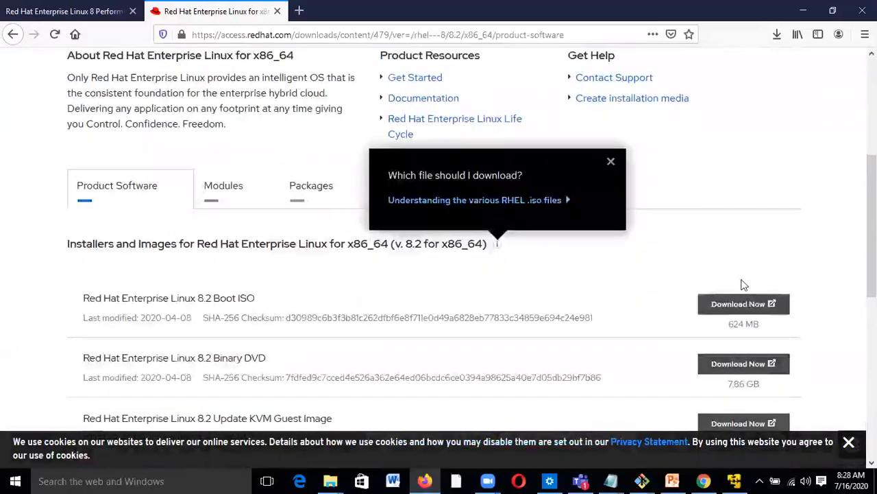
- Start a new VM with the OS installed later, guest Linux, version Red Hat Linux
click(743, 480)
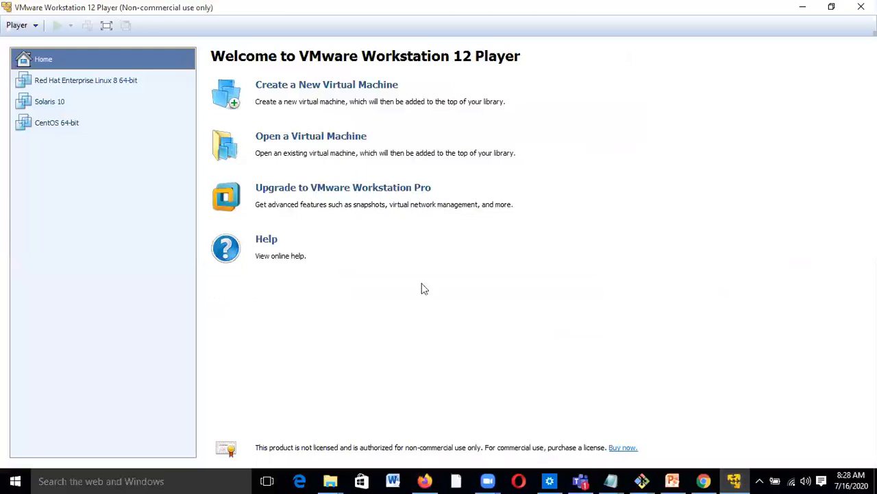
click(330, 86)
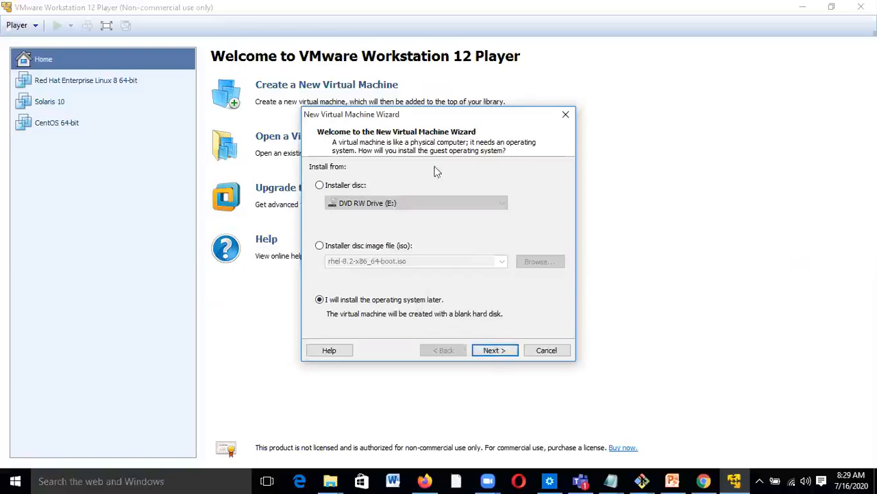
click(493, 350)
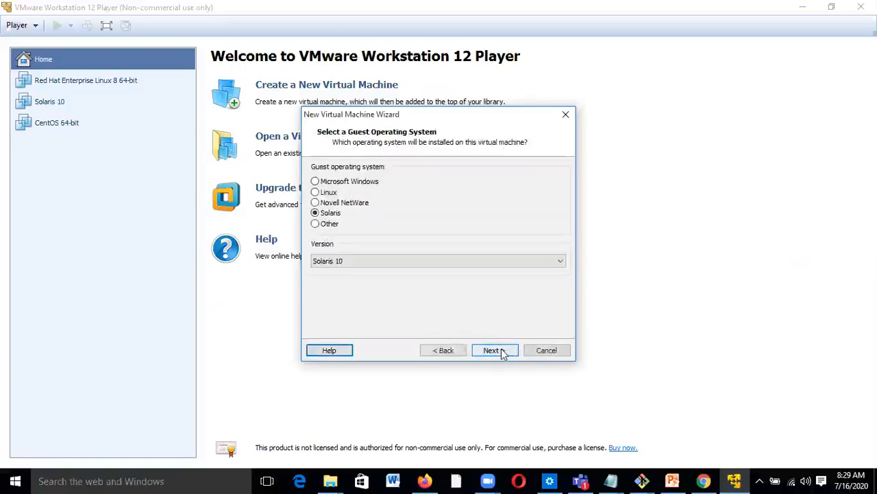
click(316, 192)
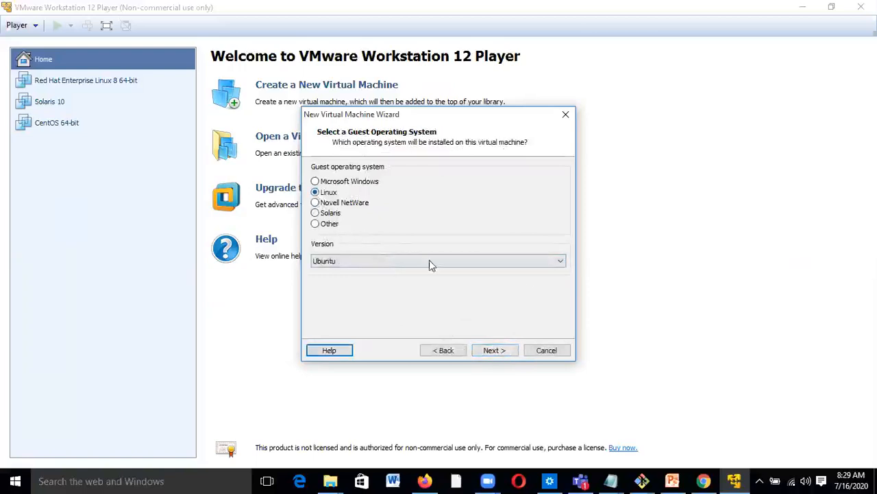
click(548, 263)
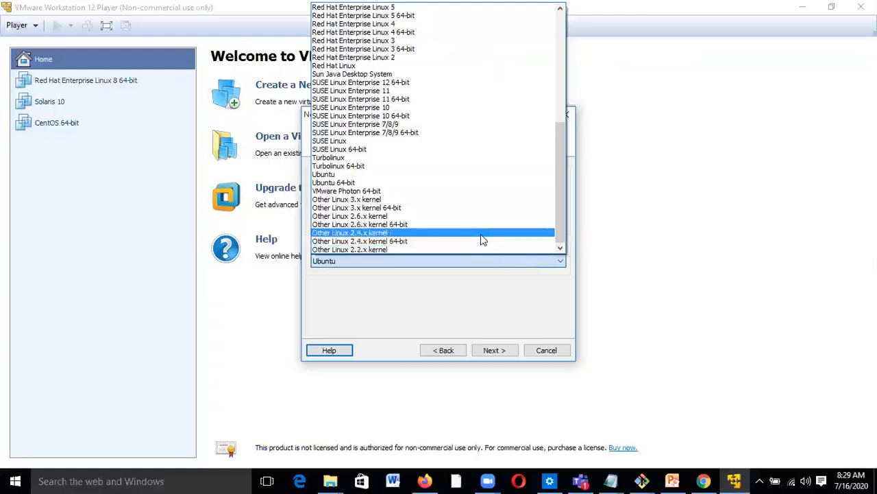
scroll(482, 239, up, 1)
scroll(480, 239, up, 2)
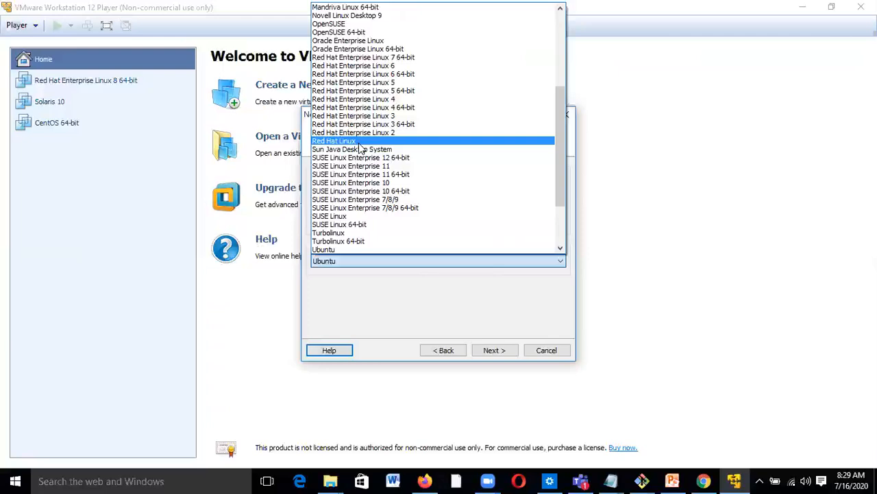
click(356, 140)
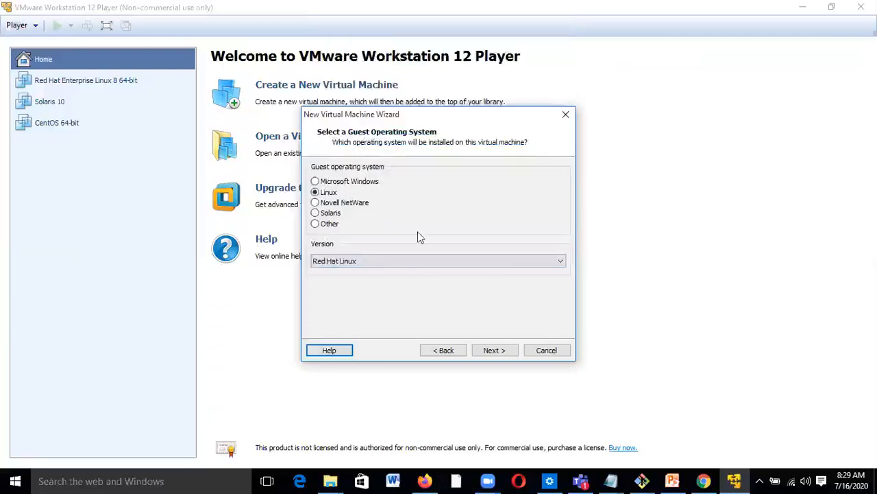
click(494, 350)
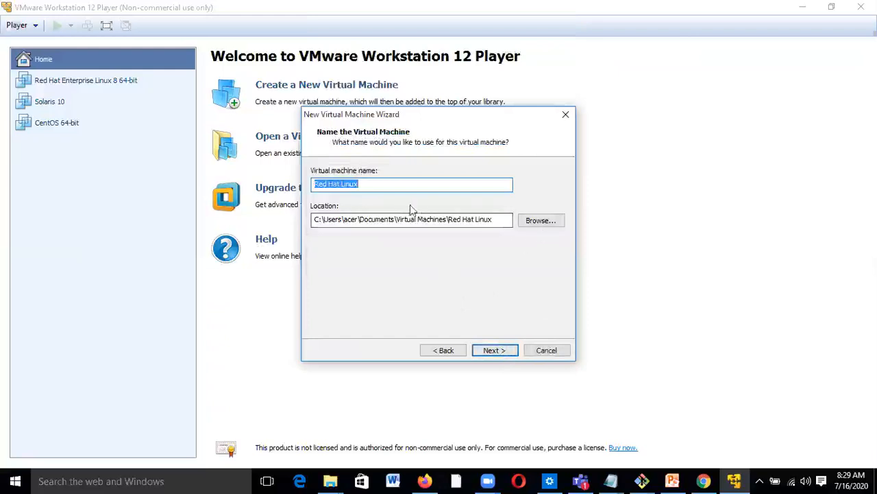
- Append -8 to the virtual machine name so it reads 'Red Hat Linux-8'
click(391, 185)
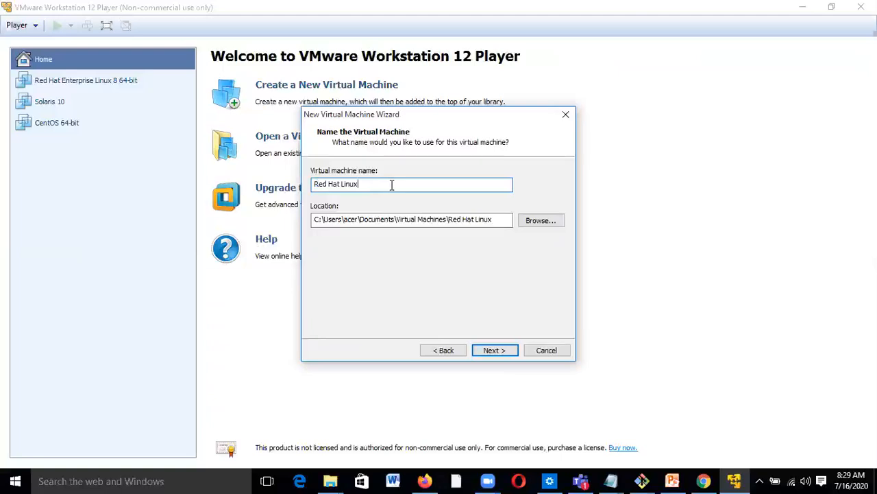
text(-8)
- Browse to the lab folder on New Volume (D:) for the VM location
click(541, 221)
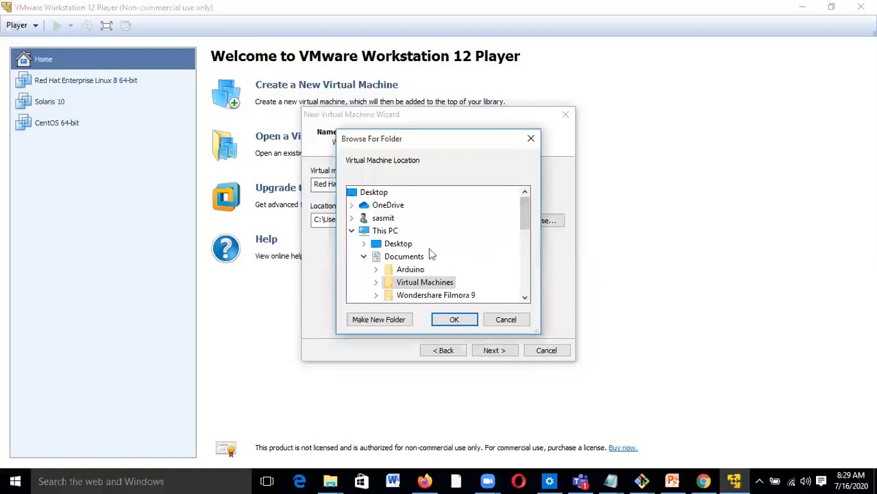
click(351, 232)
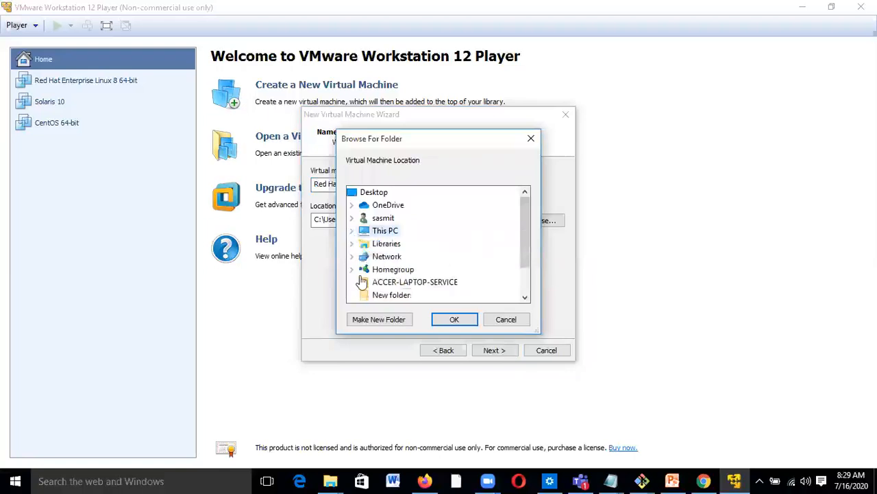
click(526, 297)
click(525, 297)
click(525, 297)
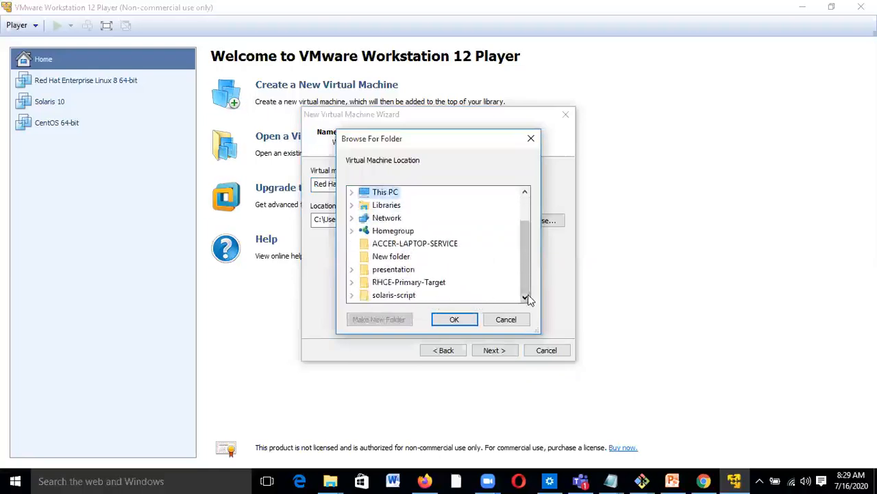
scroll(521, 237, up, 1)
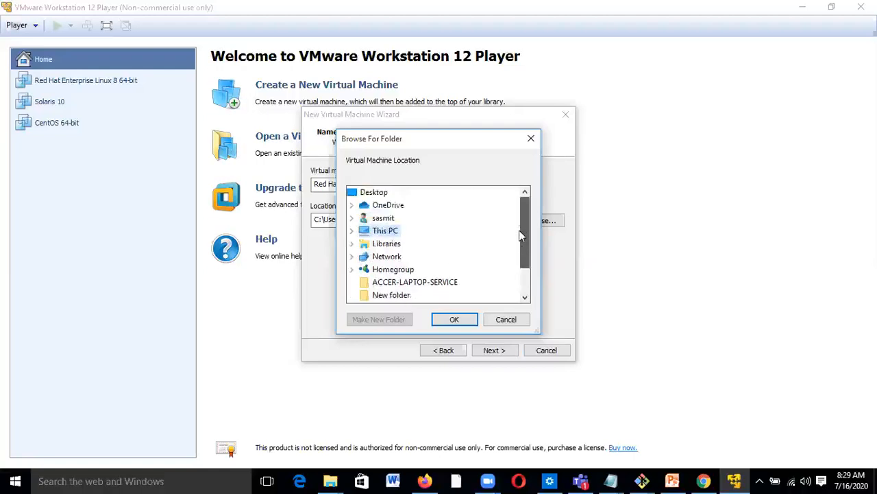
click(351, 230)
click(364, 218)
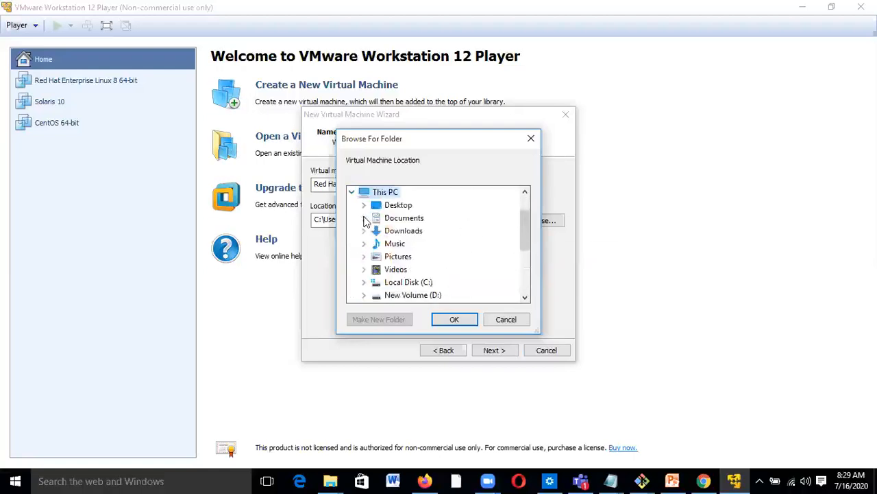
click(367, 295)
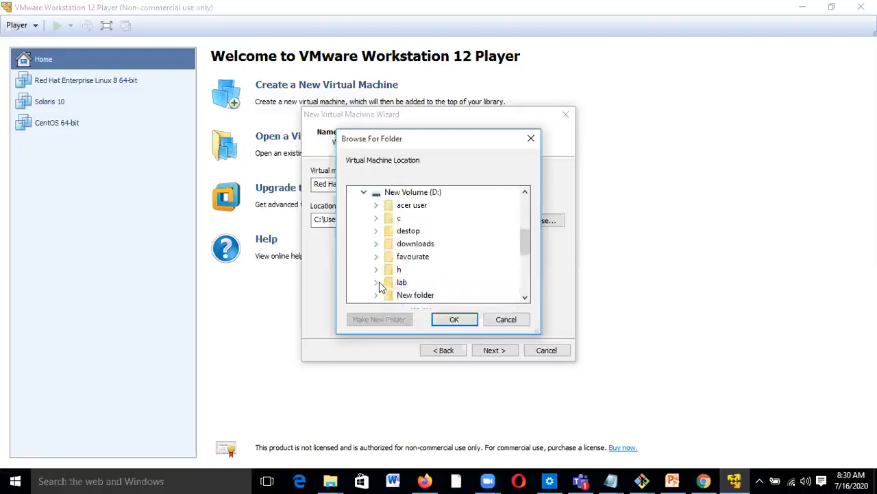
click(377, 282)
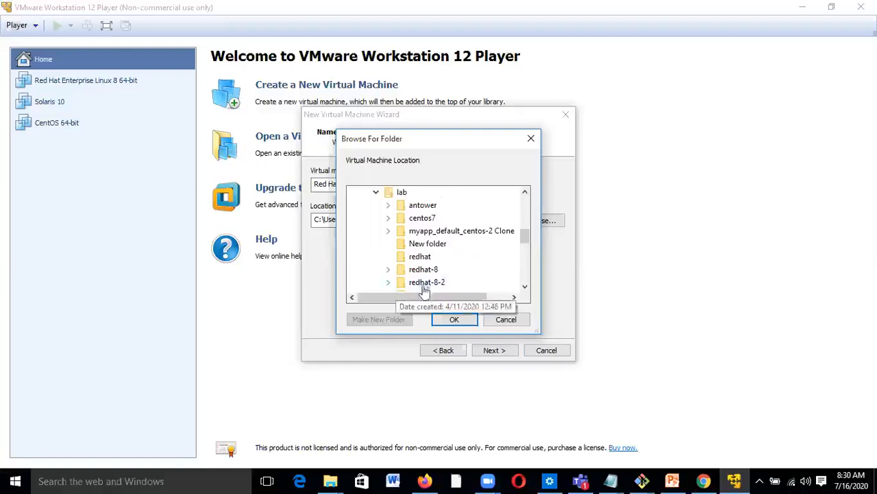
click(525, 288)
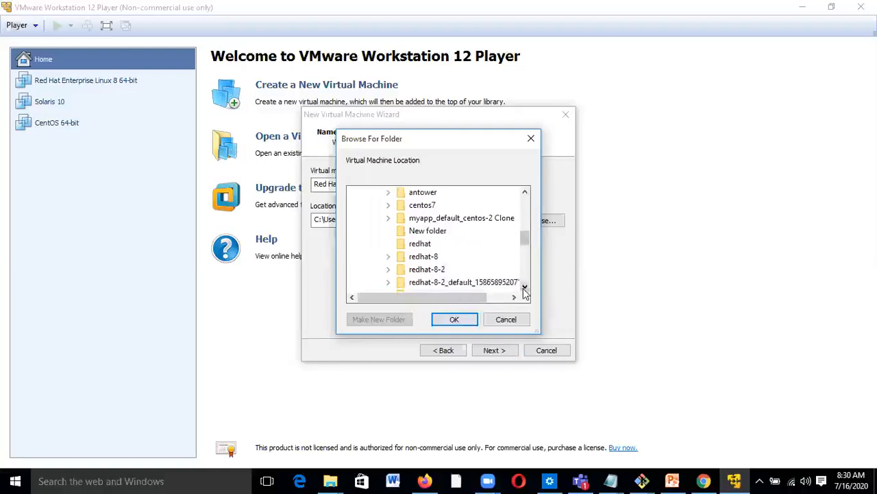
scroll(526, 245, up, 1)
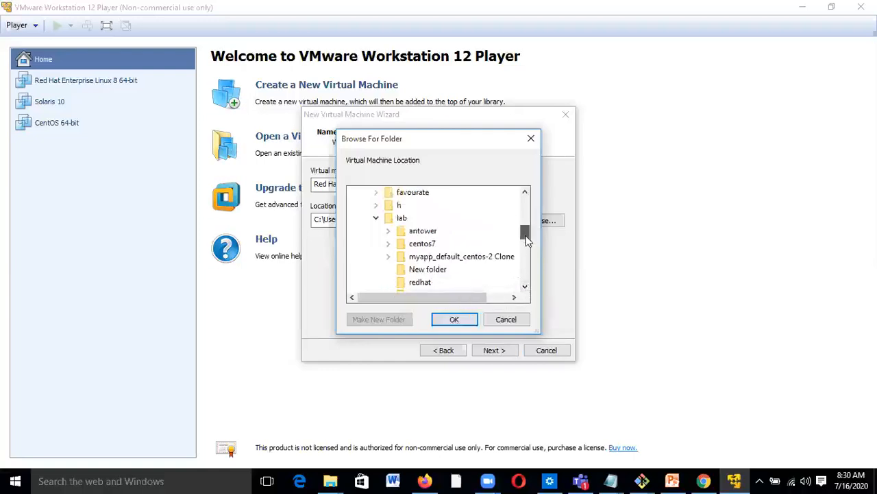
click(403, 218)
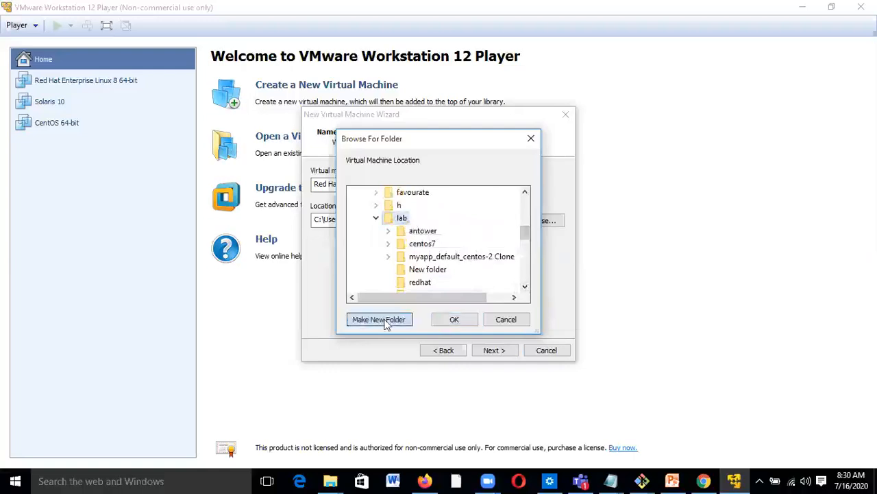
- Create a new folder named redhat-8-host-node2 inside lab
click(388, 321)
text(r)
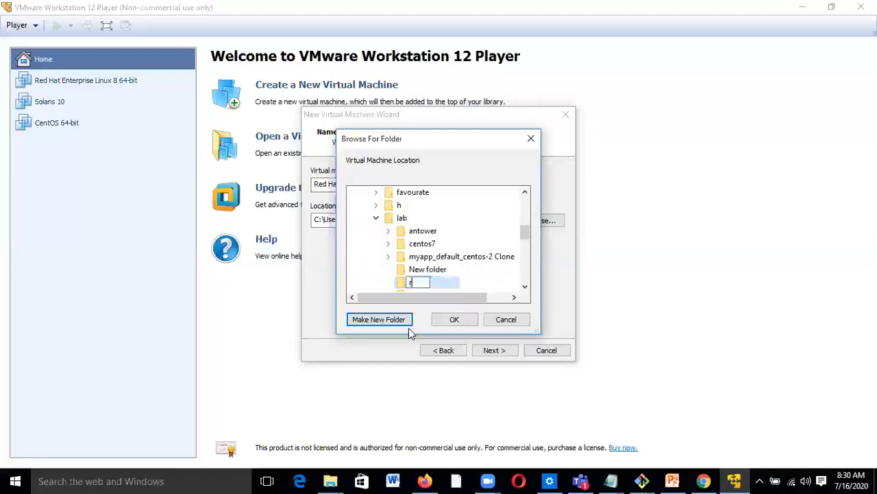
text(edhat-8-host-)
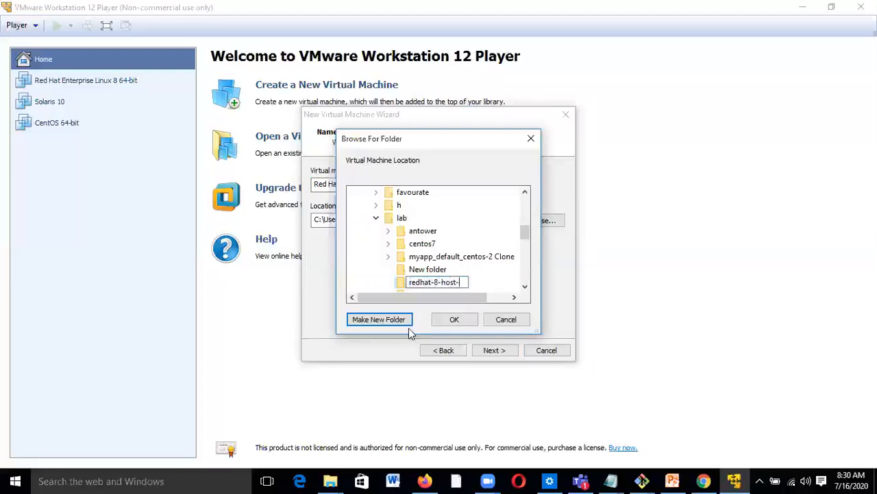
text(node2)
key(Return)
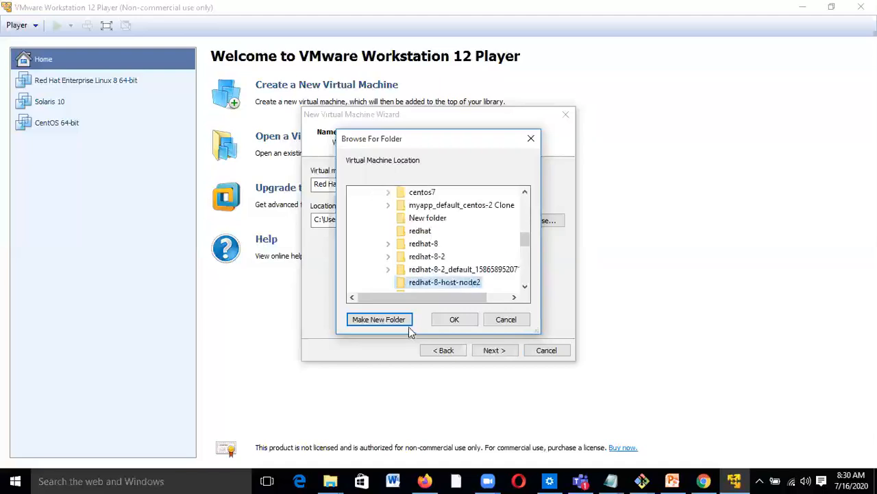
- Confirm the redhat-8-host-node2 location and give the VM a 20 GB single-file disk
click(456, 322)
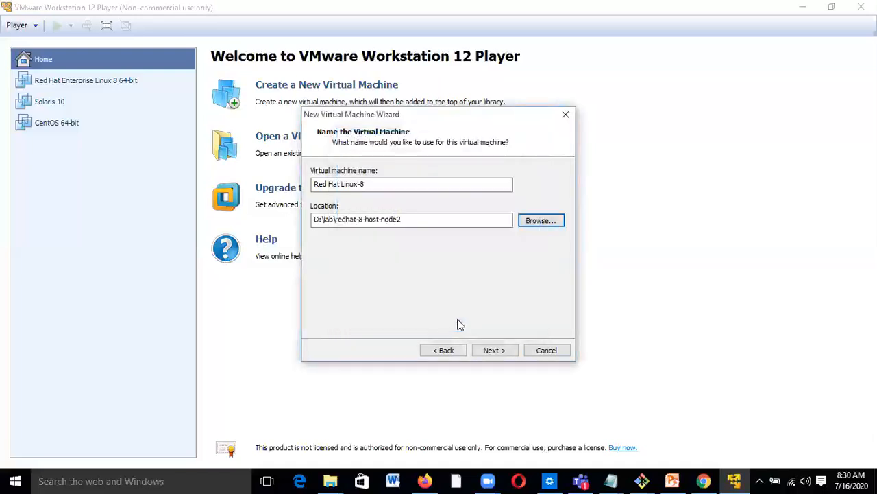
click(493, 350)
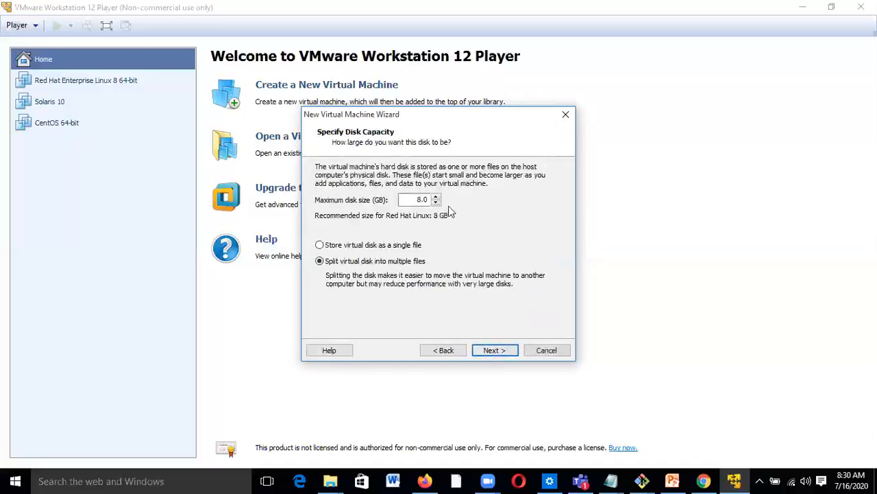
click(423, 199)
click(322, 245)
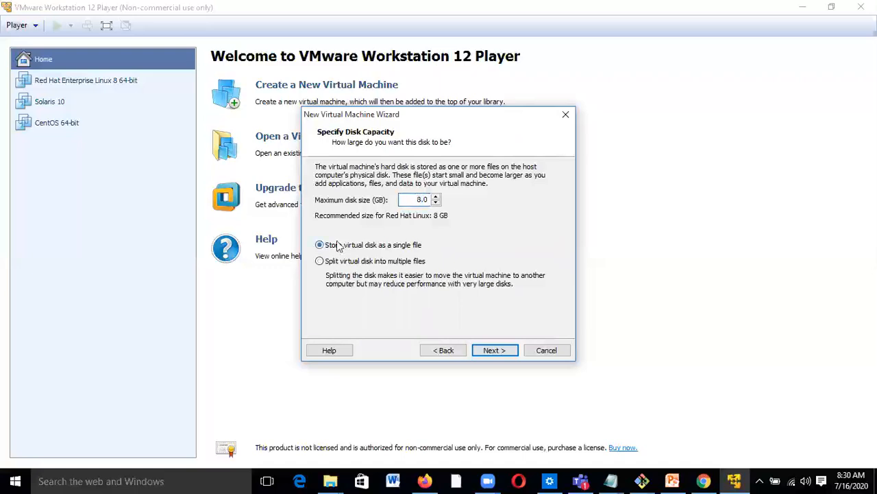
drag(423, 200, 414, 201)
text(20)
click(506, 350)
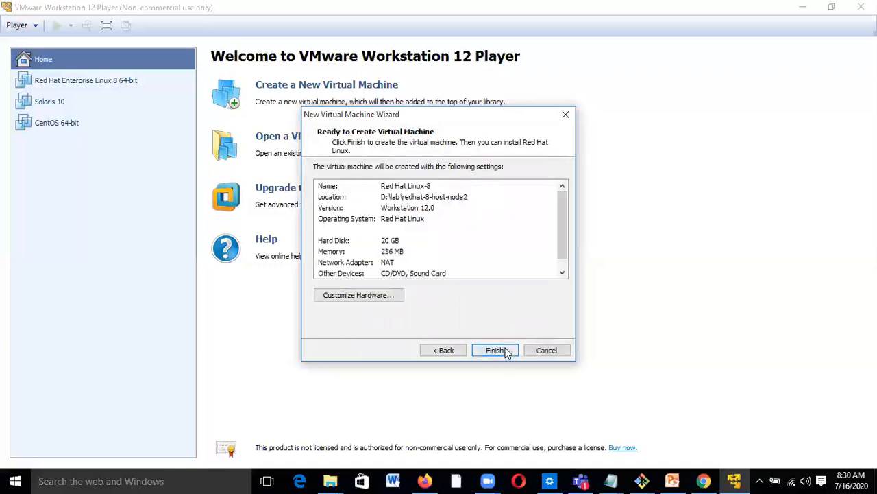
- In the hardware settings, change the VM memory from 256 MB to 4096 MB
click(386, 297)
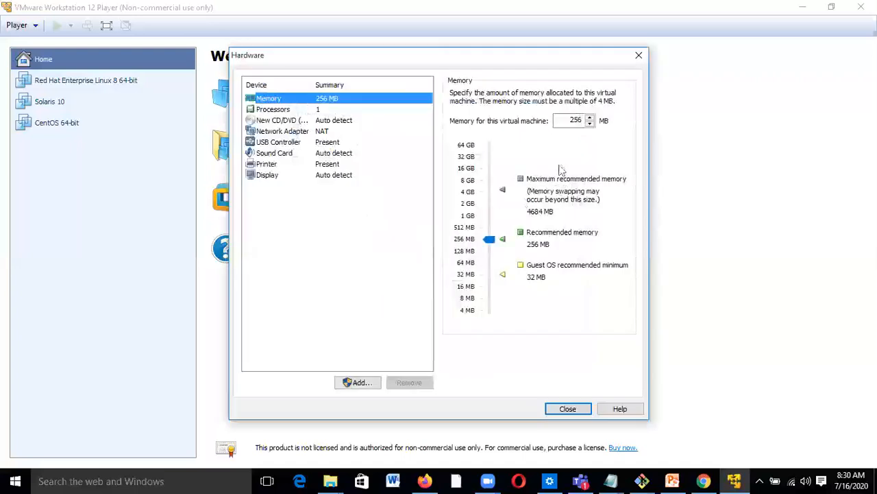
click(579, 120)
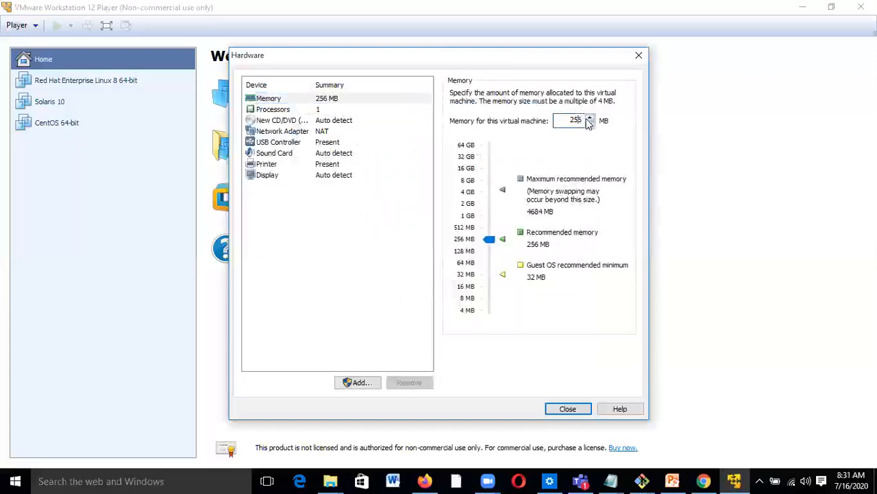
drag(587, 121, 546, 121)
text(4096)
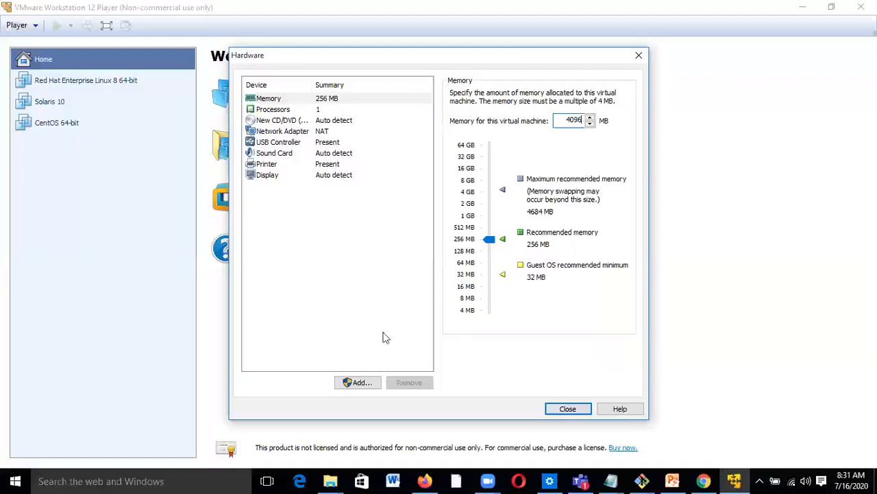
click(362, 383)
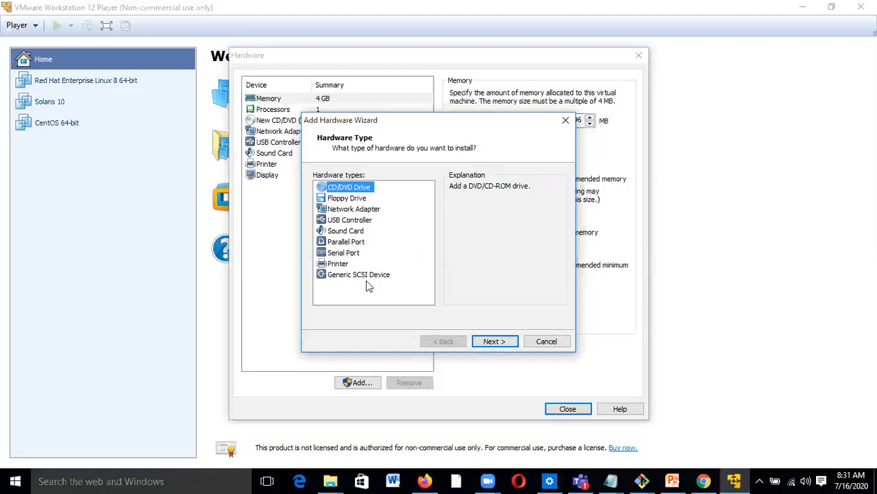
- Cancel the Add Hardware Wizard and give the VM 2 processor cores
click(348, 201)
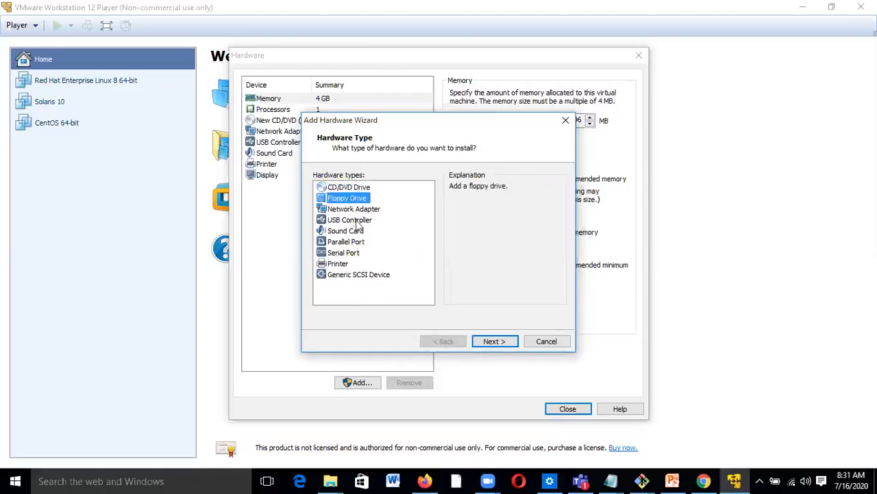
click(545, 340)
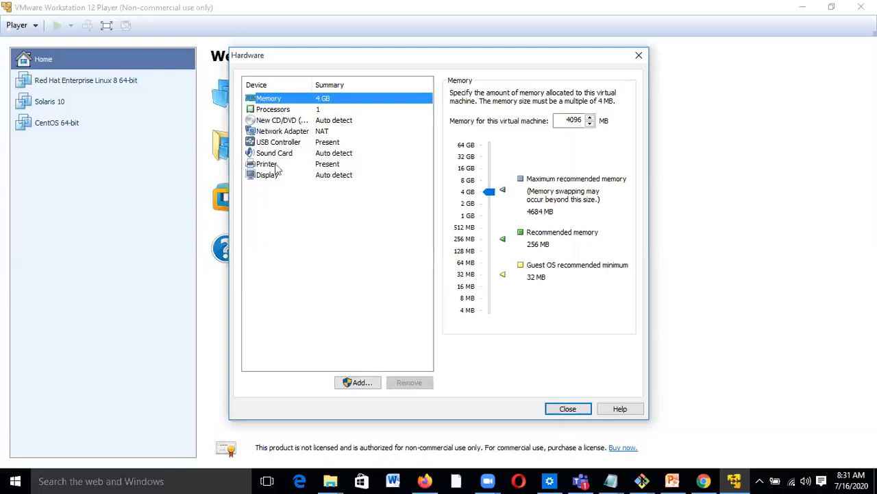
click(274, 111)
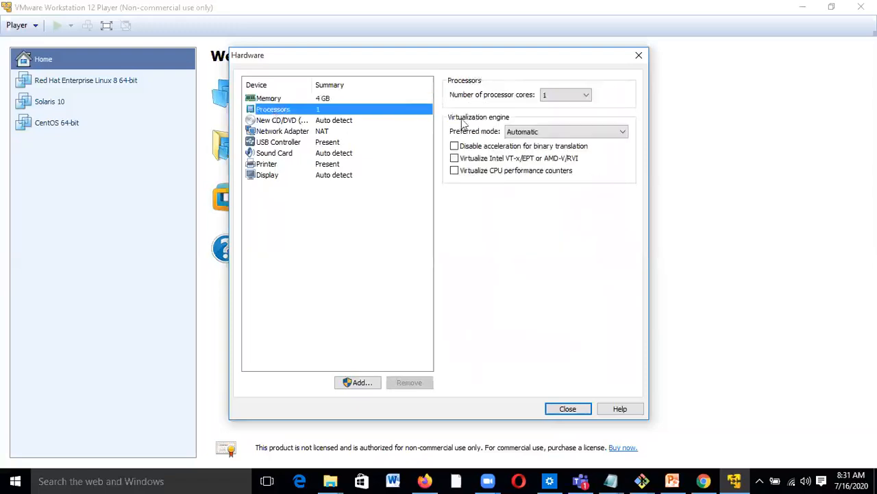
click(587, 96)
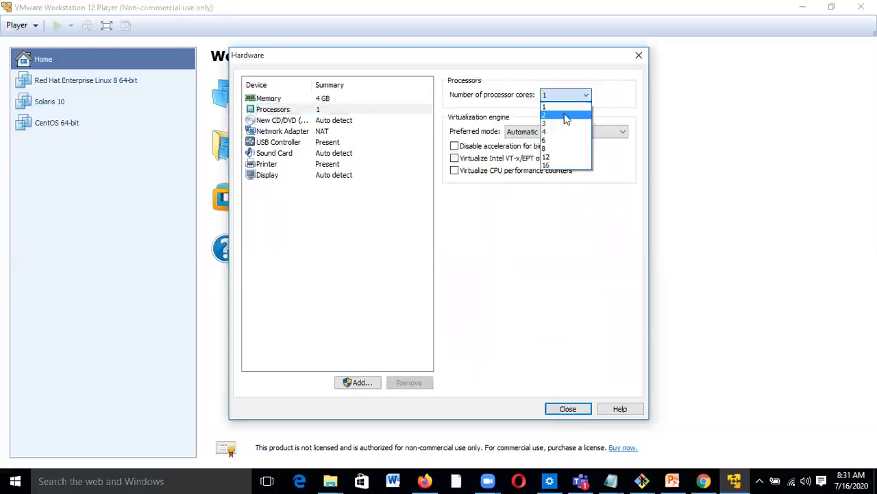
click(561, 113)
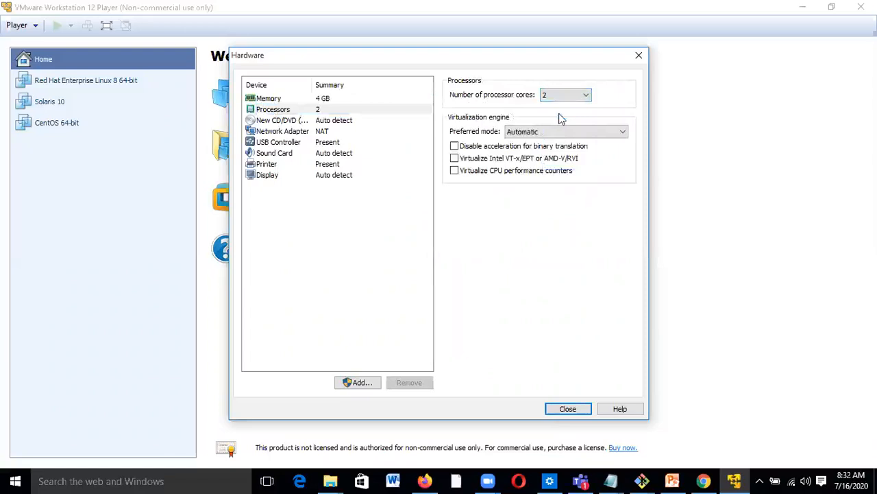
click(296, 256)
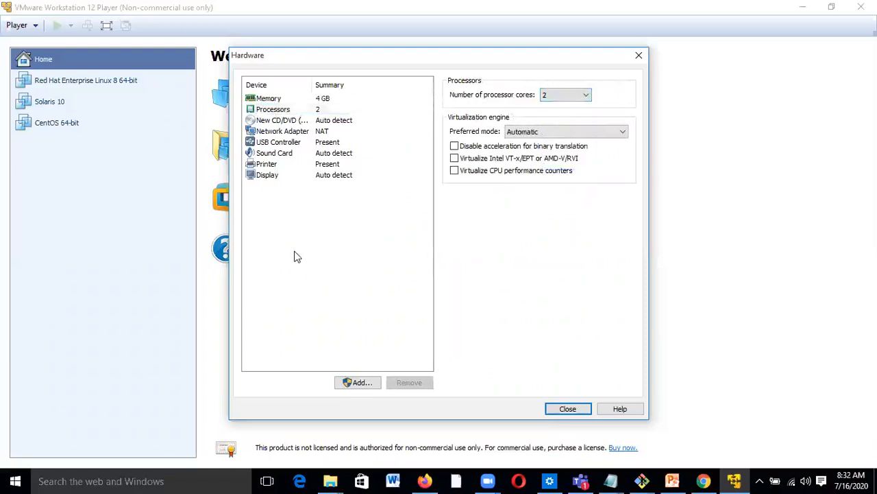
click(281, 121)
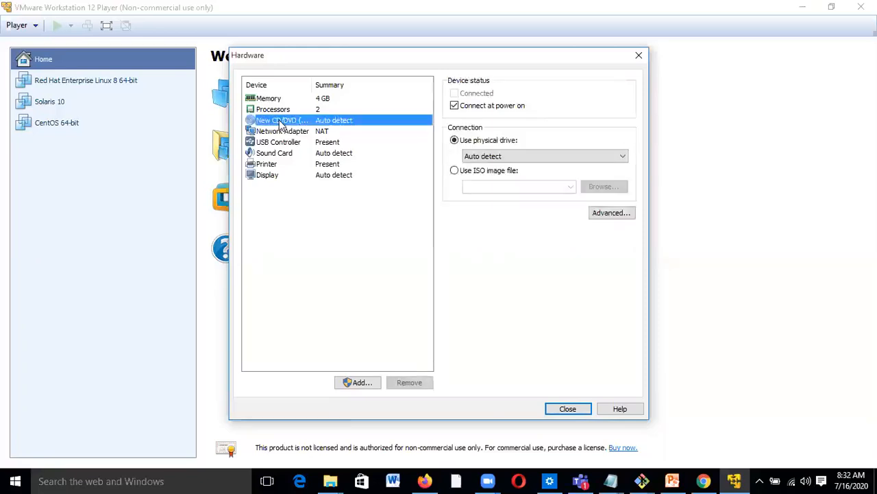
- Point the virtual CD/DVD drive at the rhel-8.2-x86_64-boot ISO in D:\lab\vmware-redhat-1
click(454, 170)
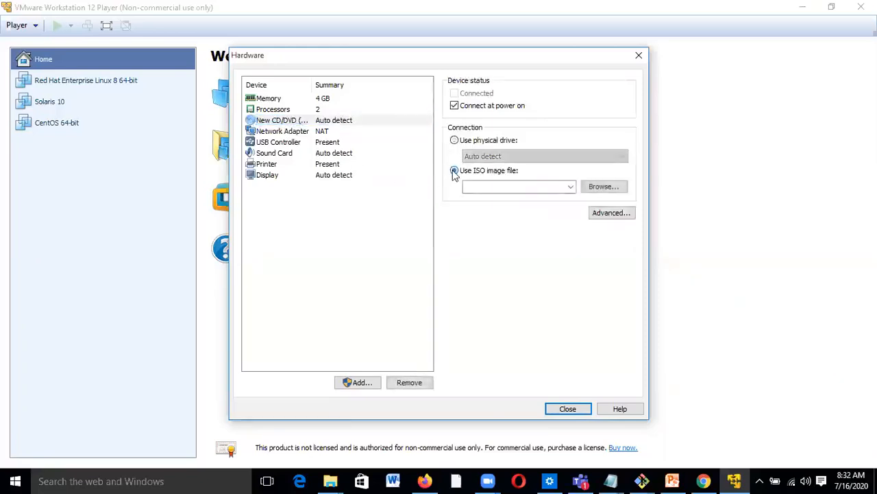
click(612, 187)
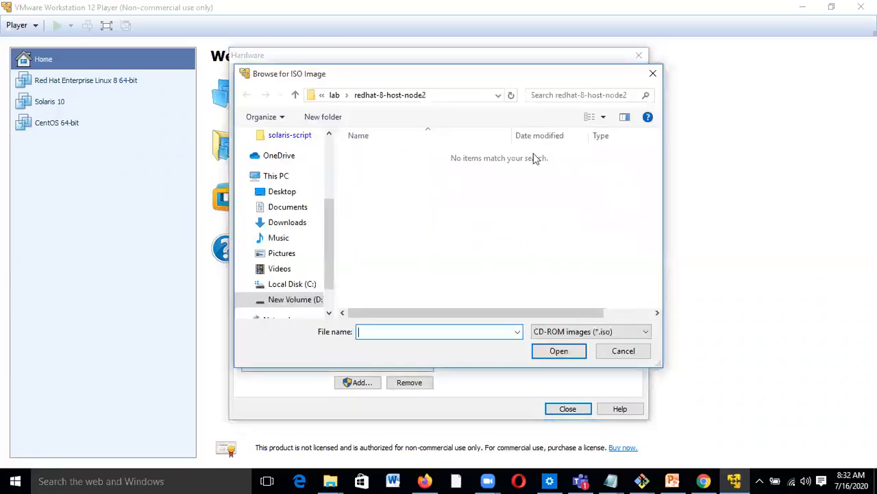
click(334, 95)
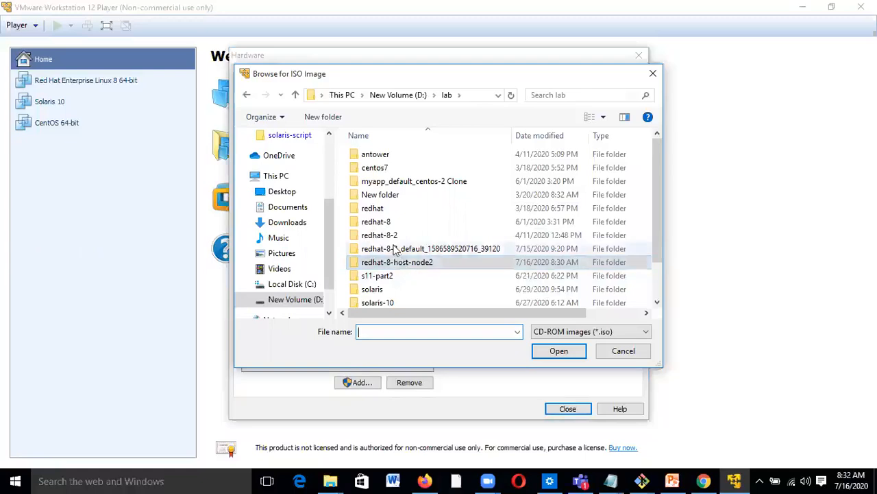
scroll(409, 284, down, 1)
double_click(409, 299)
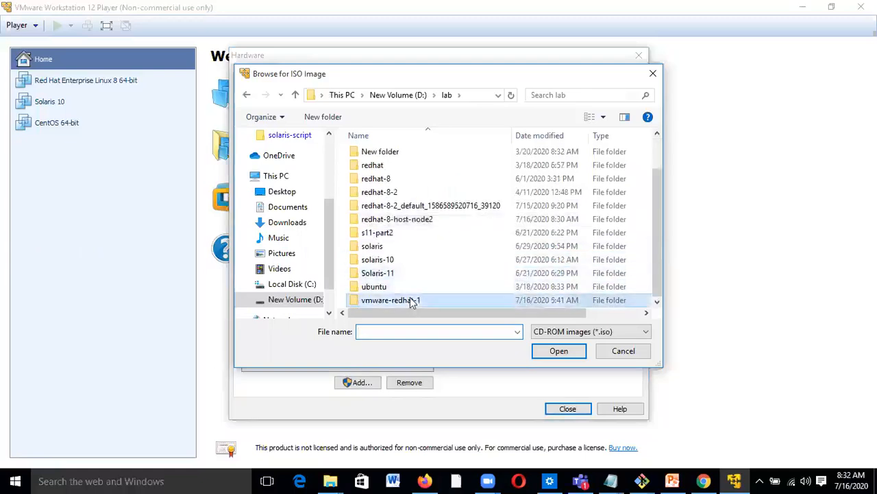
click(403, 173)
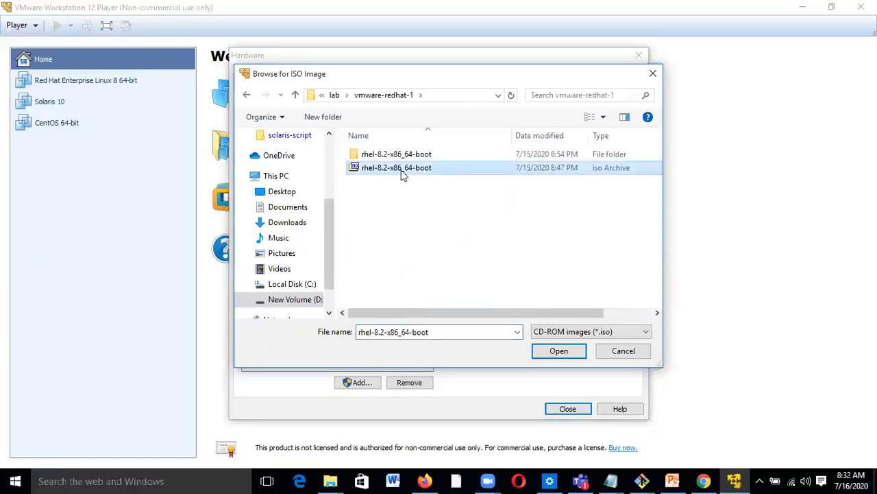
click(548, 353)
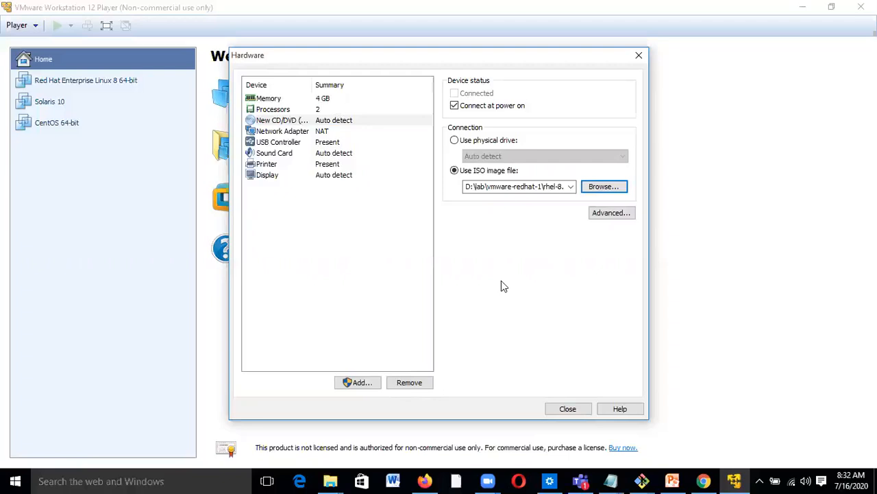
click(356, 383)
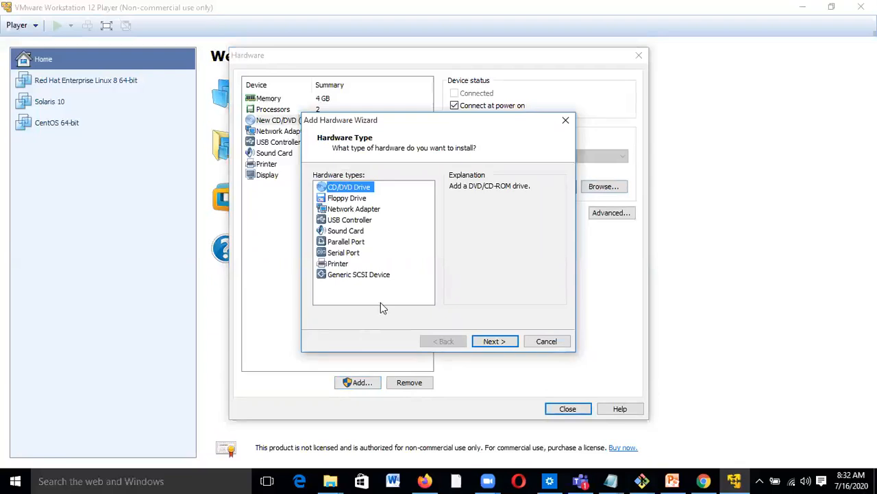
- Cancel adding hardware, close the Hardware dialog, and finish creating the Red Hat Linux-8 VM
click(548, 341)
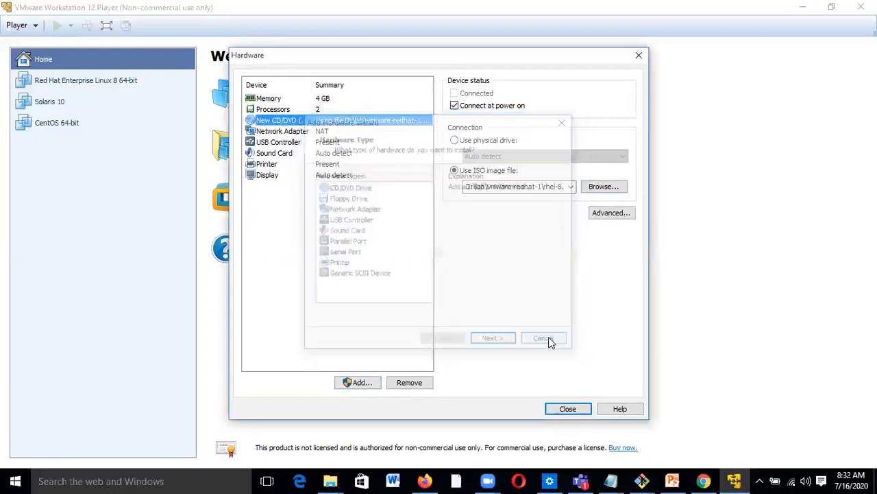
click(569, 411)
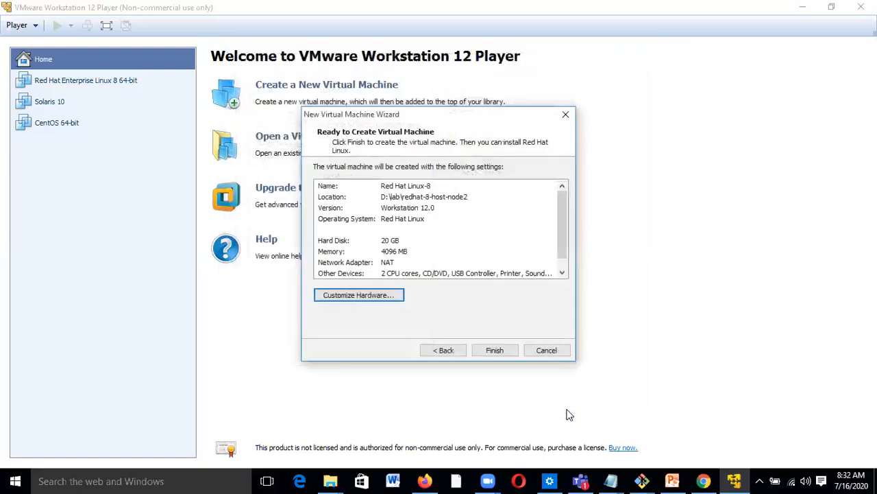
click(495, 350)
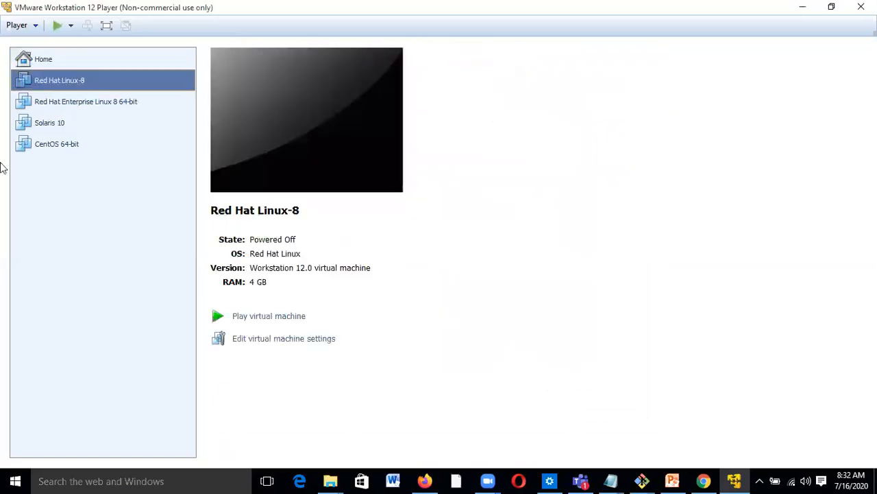
- In the Red Hat Linux-8 settings, set the processor cores to 1
click(317, 340)
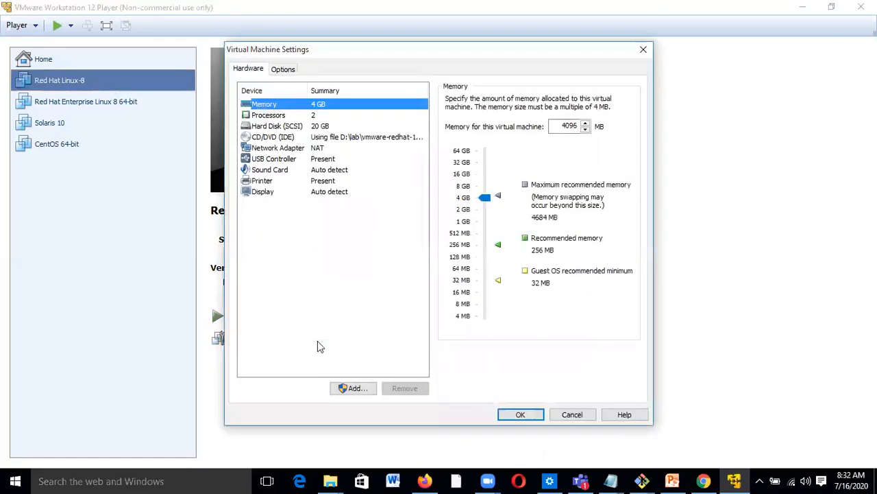
click(278, 130)
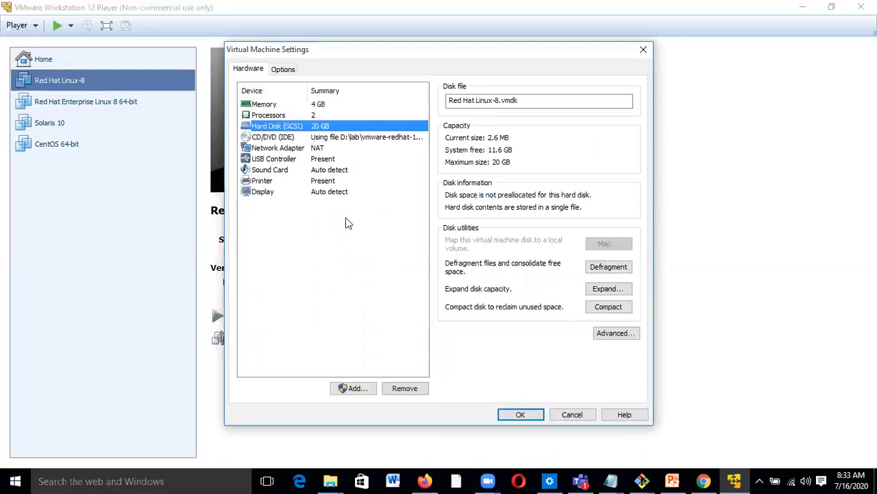
click(288, 115)
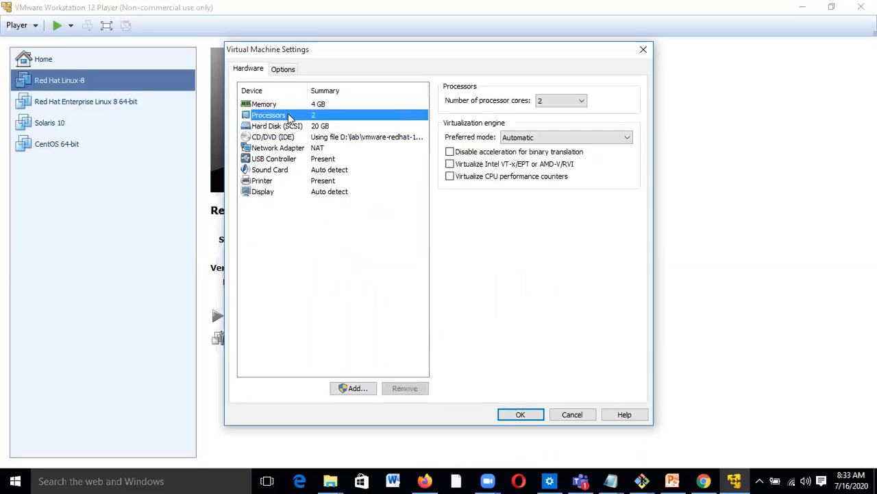
click(584, 101)
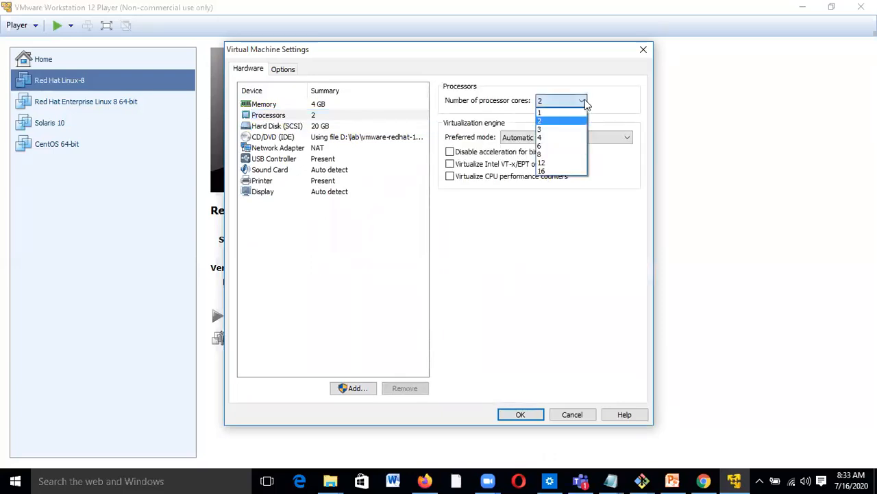
click(562, 113)
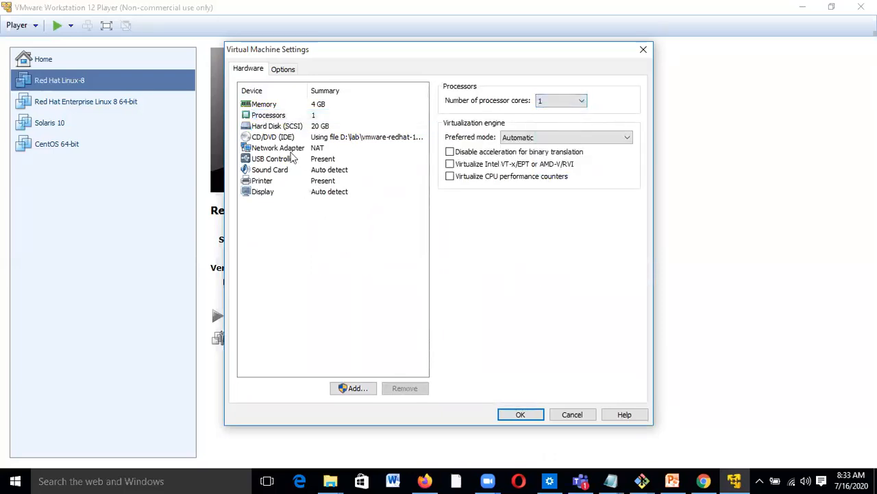
- Review the Memory, Hard Disk, Network Adapter and CD/DVD ISO settings, then save
click(267, 104)
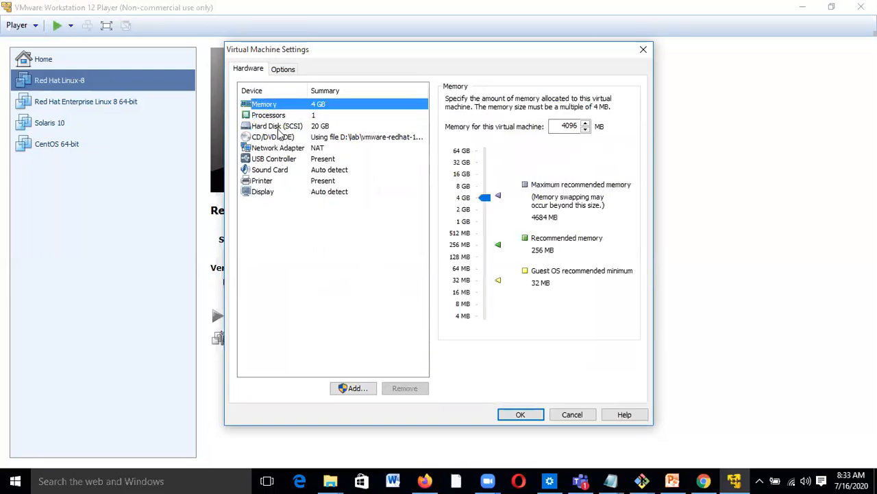
click(278, 128)
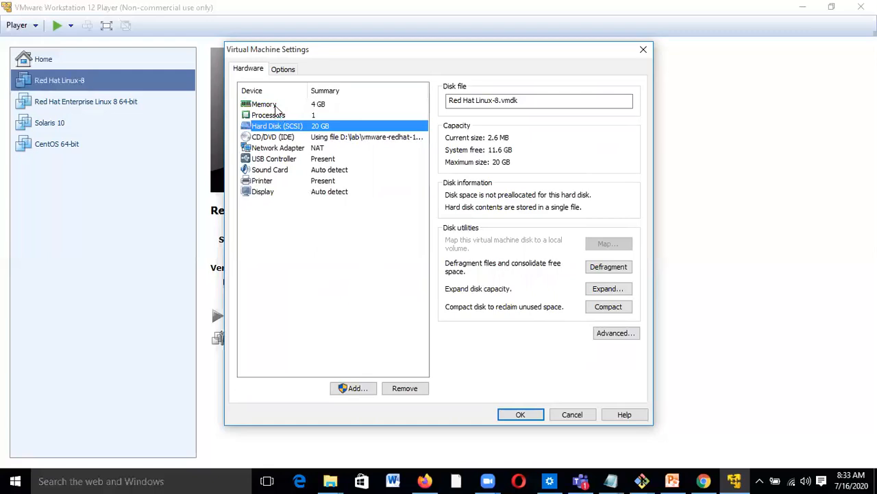
click(275, 106)
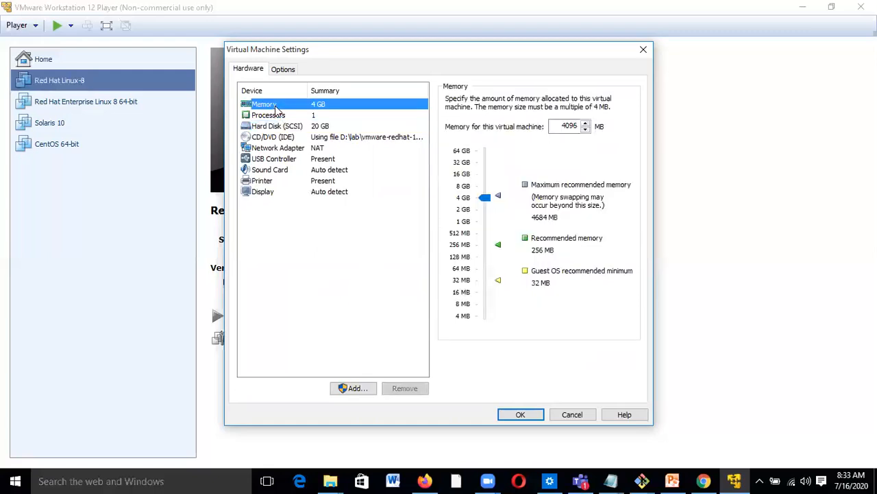
click(289, 149)
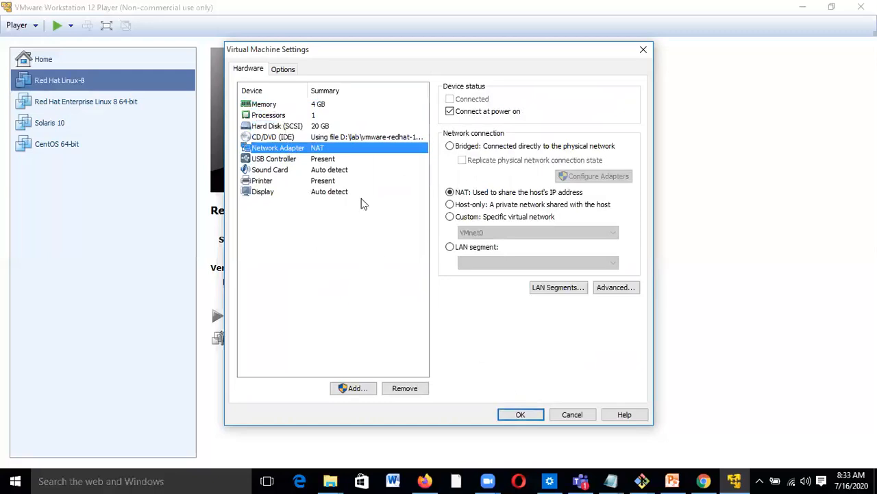
click(344, 139)
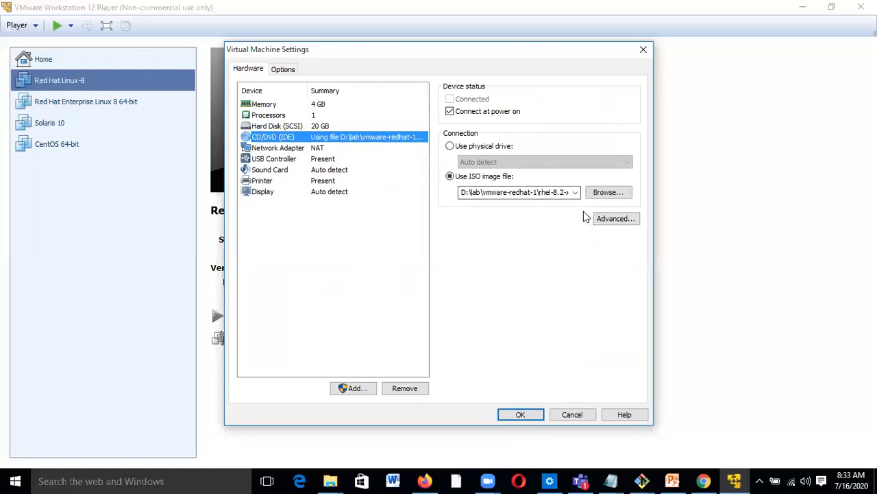
click(521, 416)
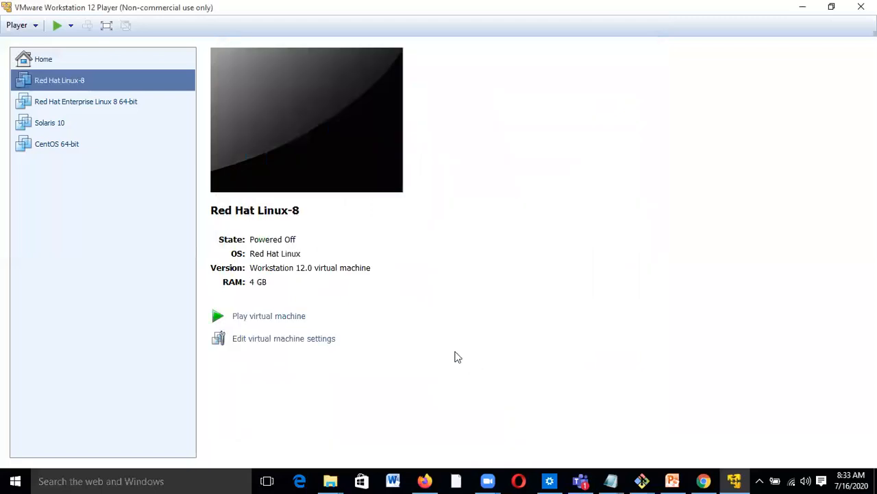
- Power on Red Hat Linux-8, boot the installer entry, and abort the media check
click(288, 320)
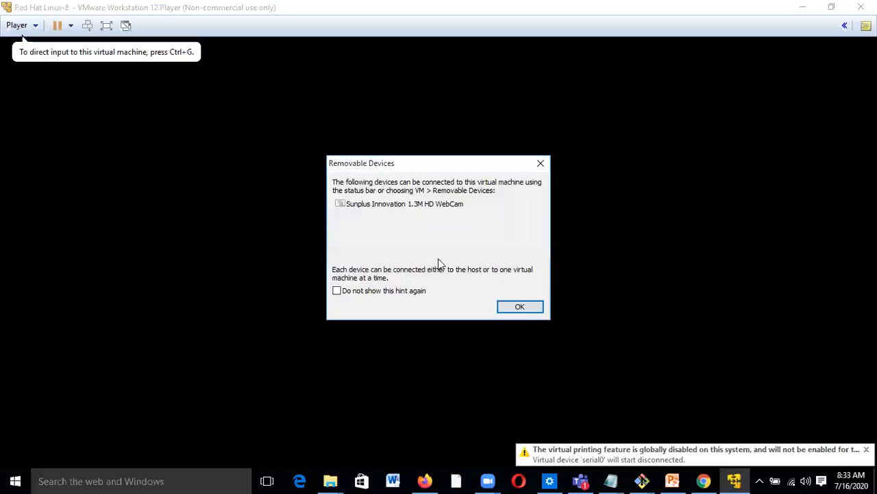
click(519, 308)
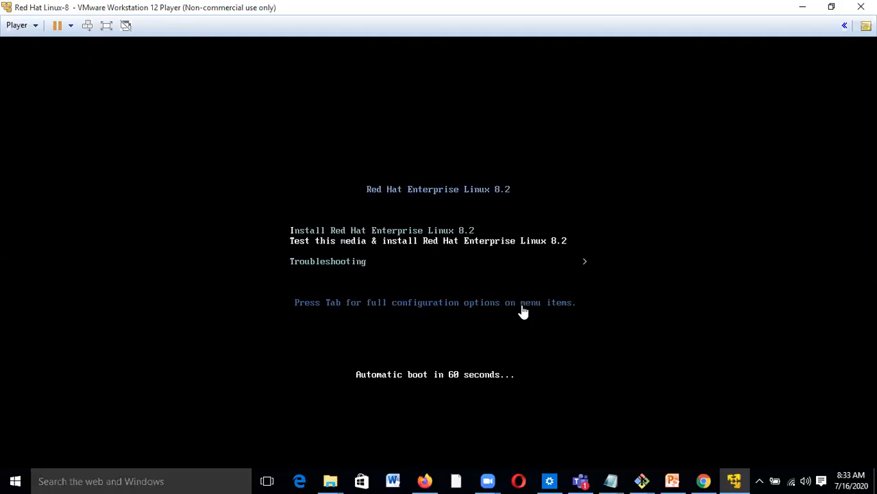
click(444, 237)
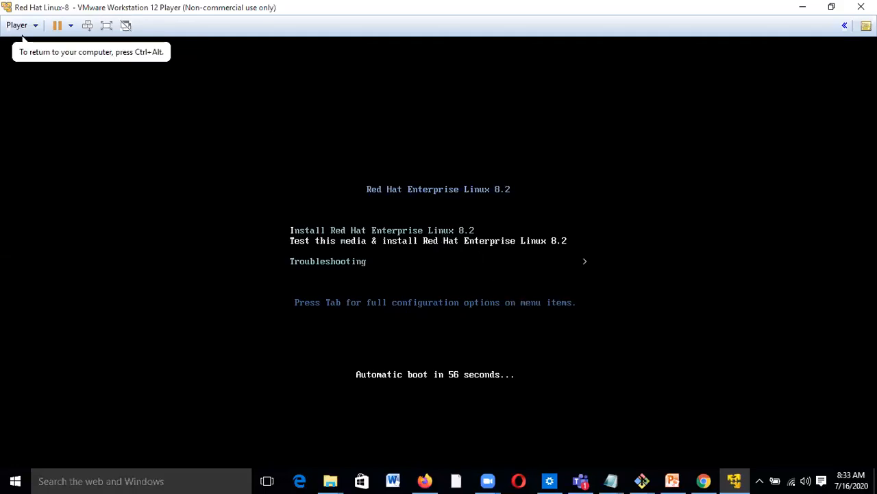
key(Return)
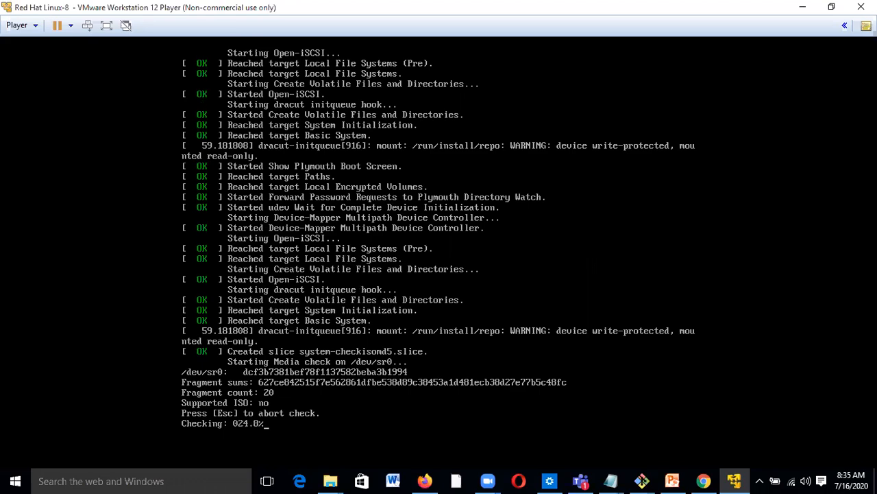
key(Escape)
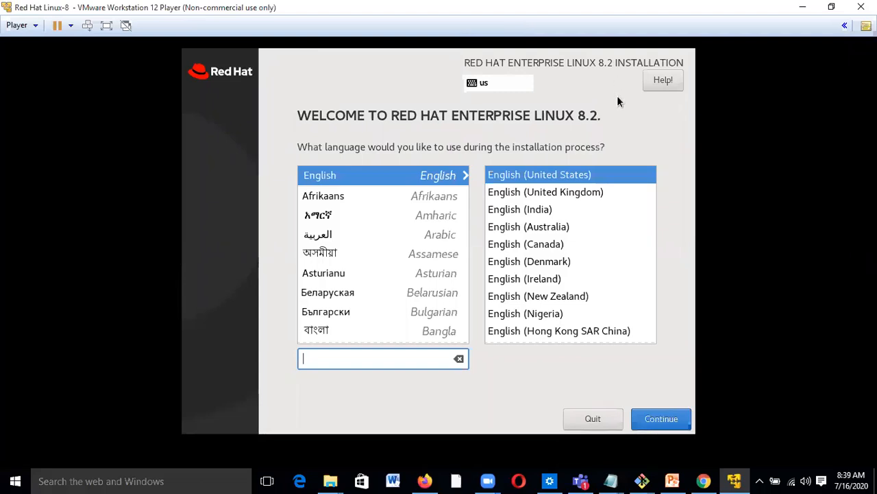
- Select English (United States) in the installer's language list
click(554, 175)
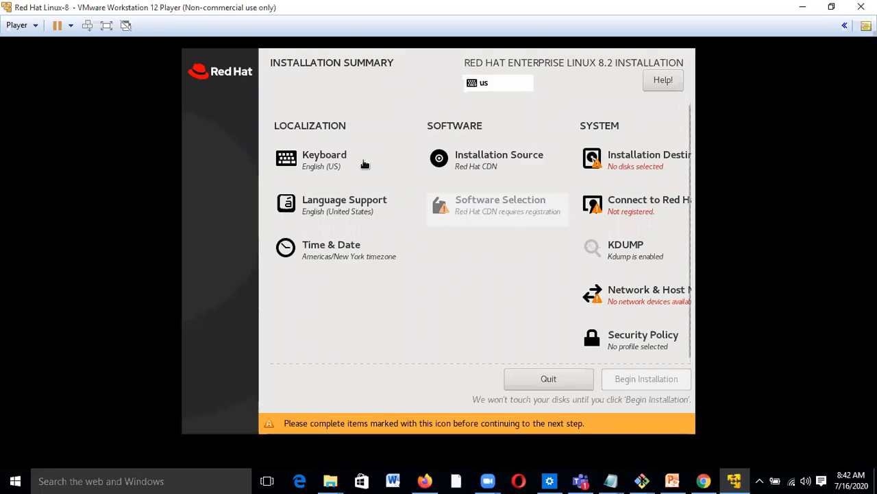
- In Installation Destination, browse the Multipath, Other SAN and NVDIMM specialized disk lists
click(631, 161)
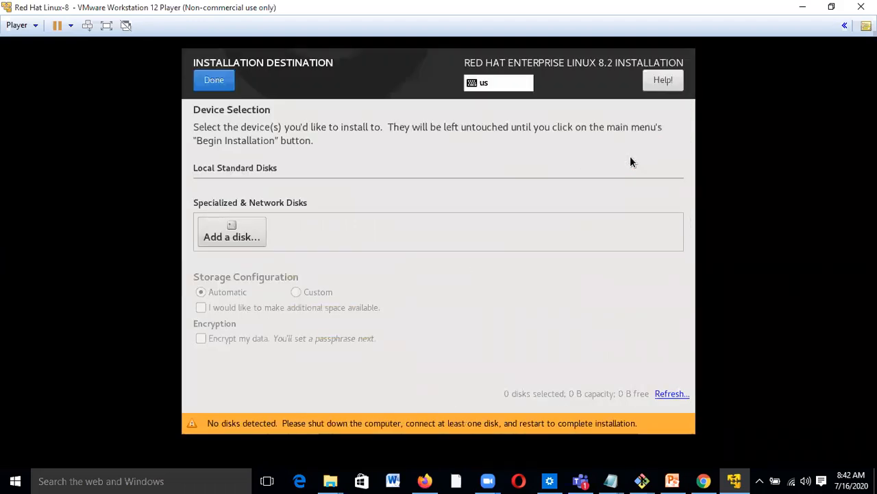
click(230, 234)
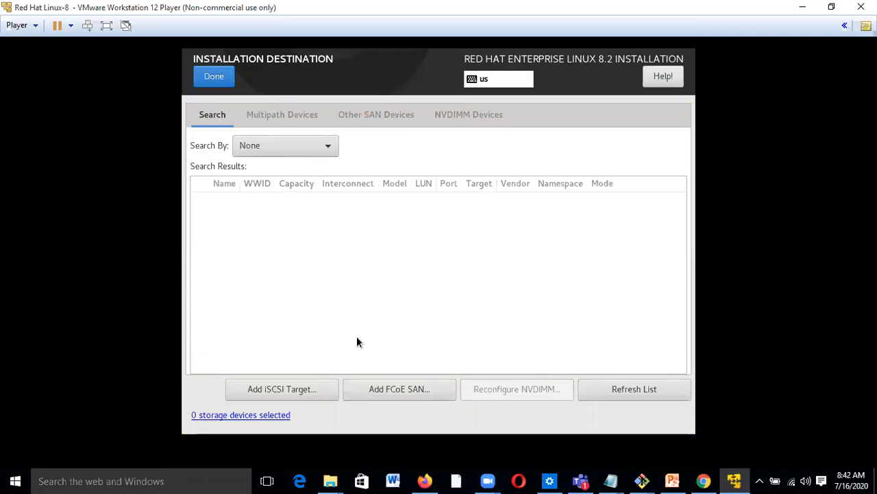
click(285, 117)
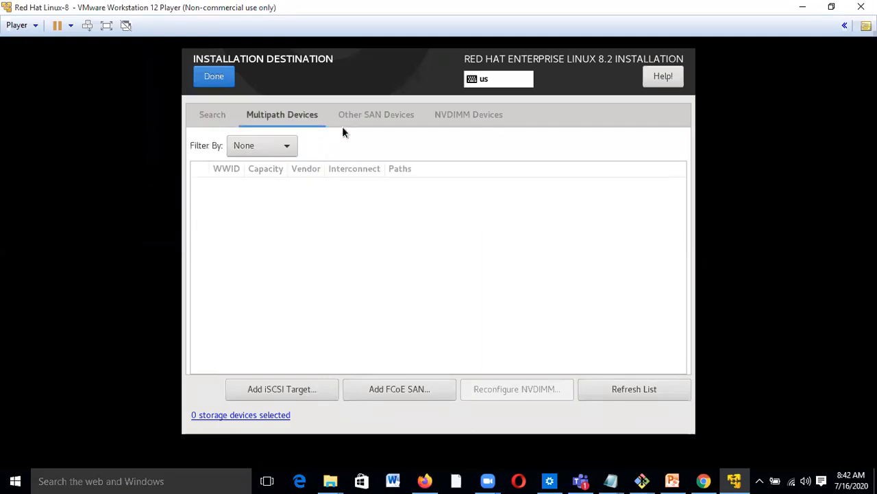
click(388, 115)
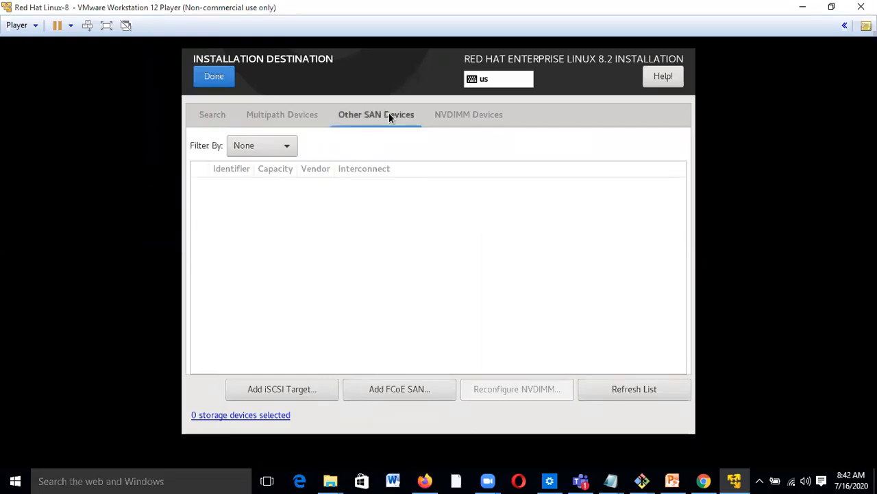
click(442, 124)
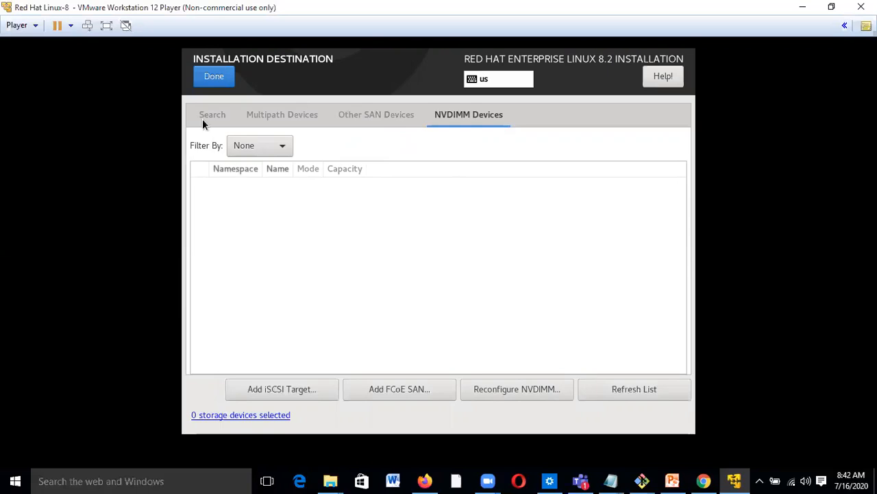
click(211, 77)
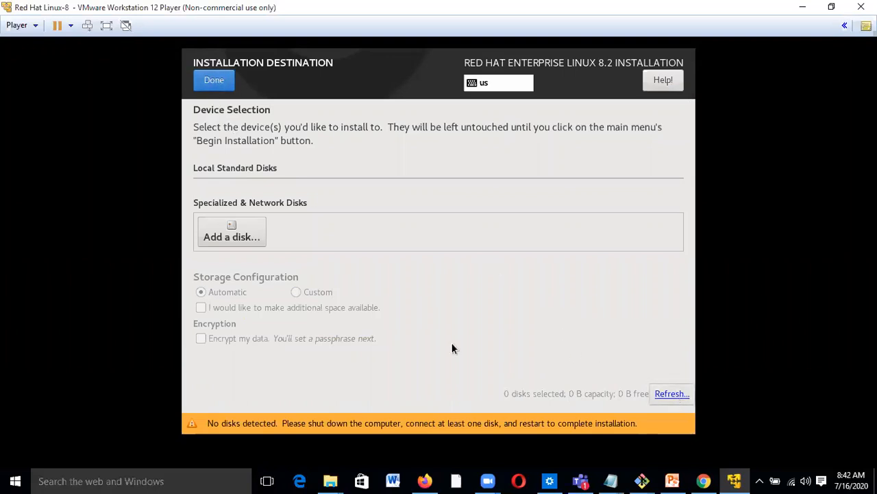
- Rescan disks, confirm the rescan, and return to the Installation Summary
click(672, 394)
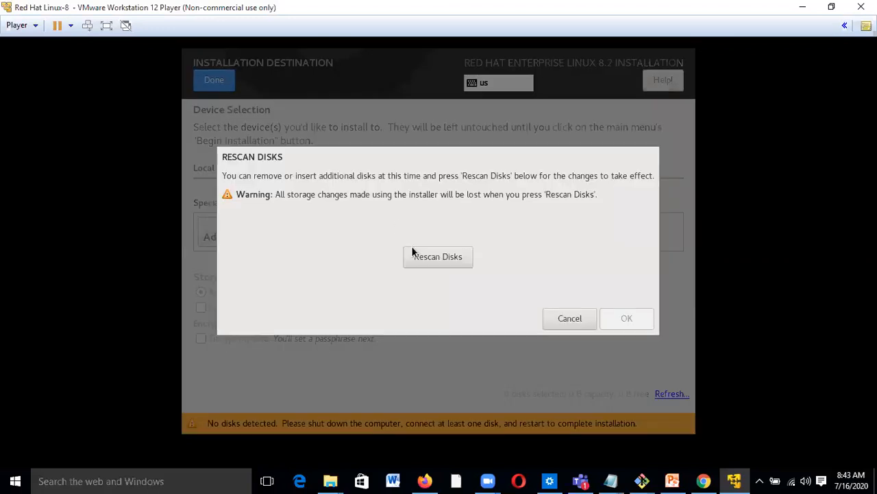
click(423, 256)
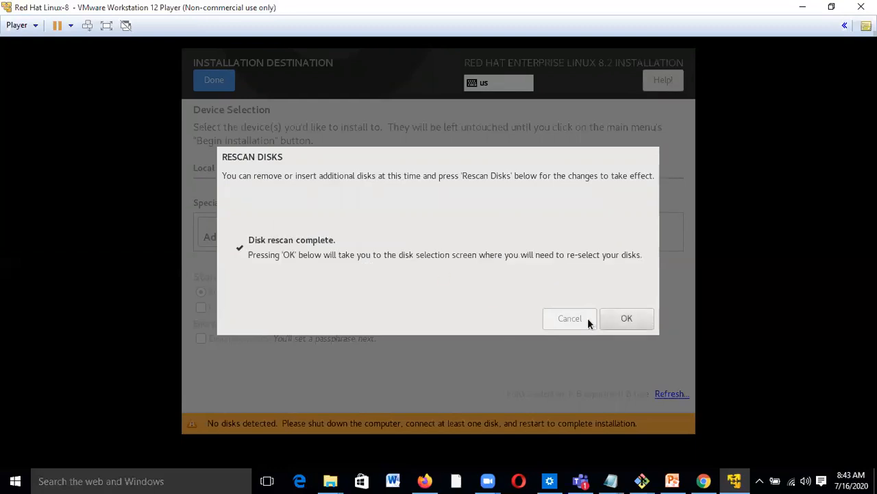
click(616, 318)
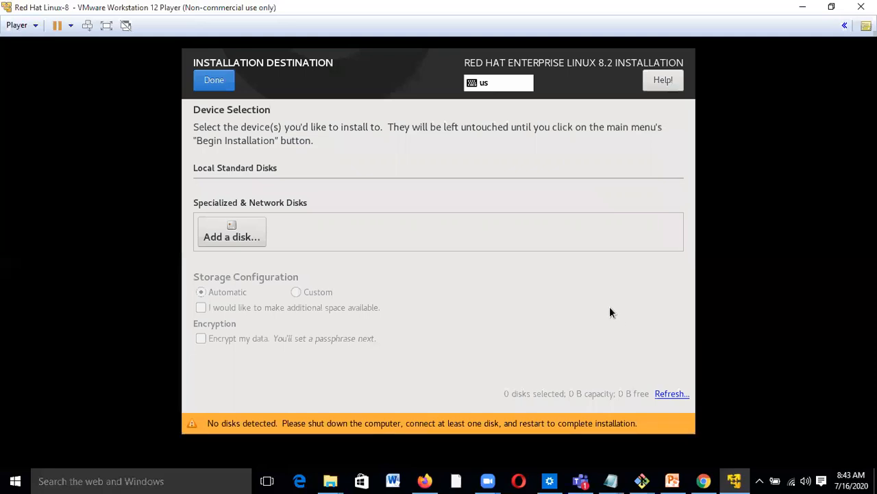
click(214, 81)
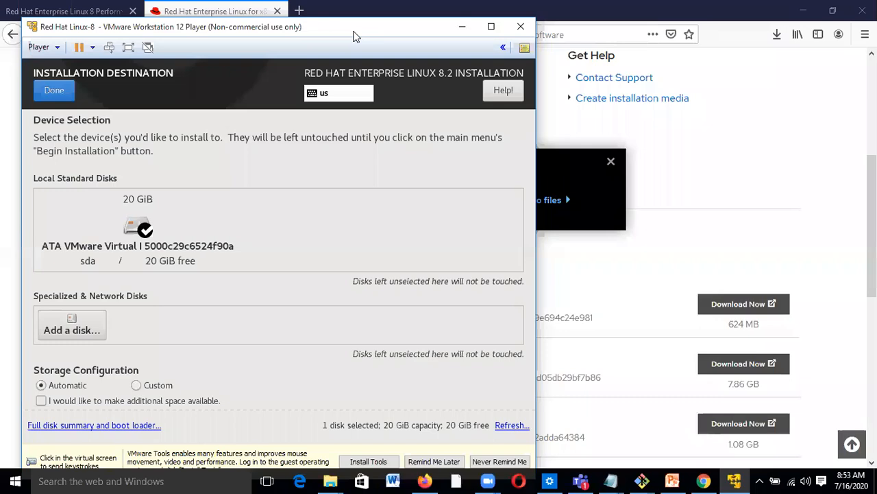
- Choose Custom storage configuration and proceed to Manual Partitioning
click(437, 307)
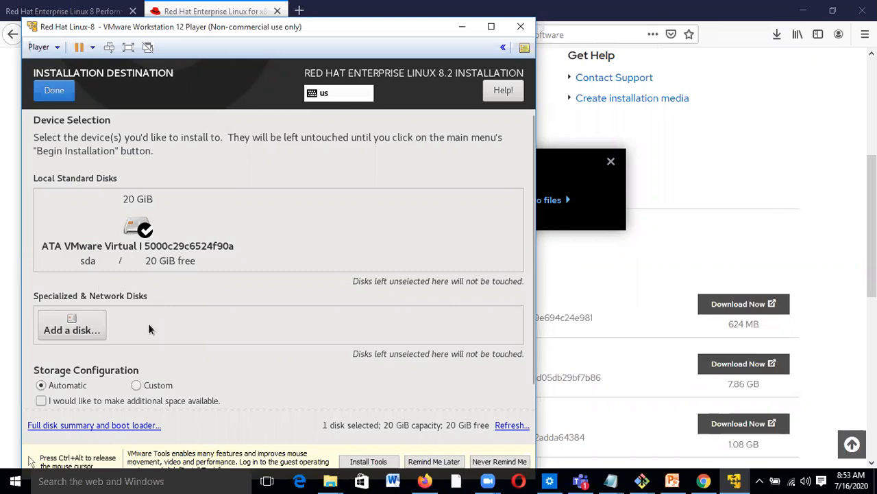
click(136, 385)
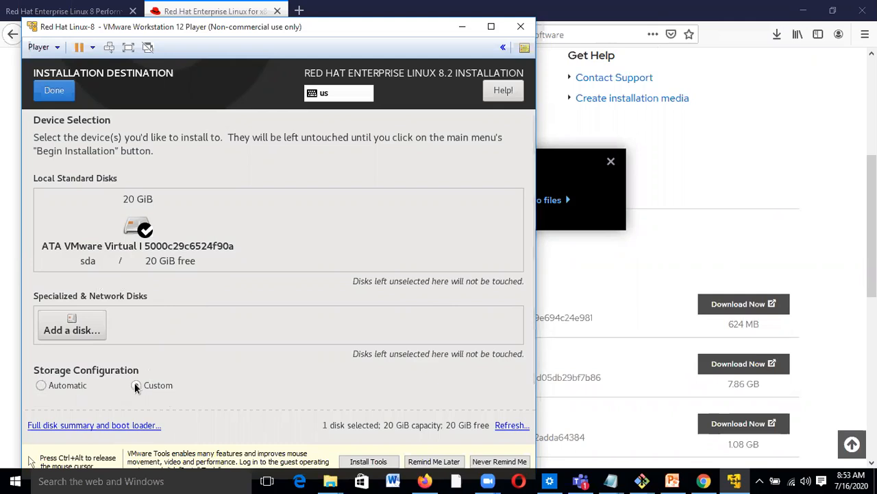
scroll(205, 389, down, 2)
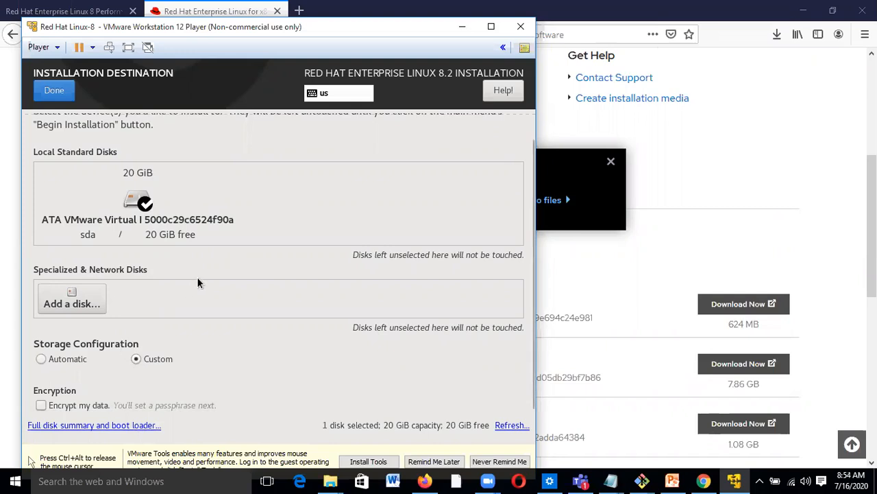
click(59, 94)
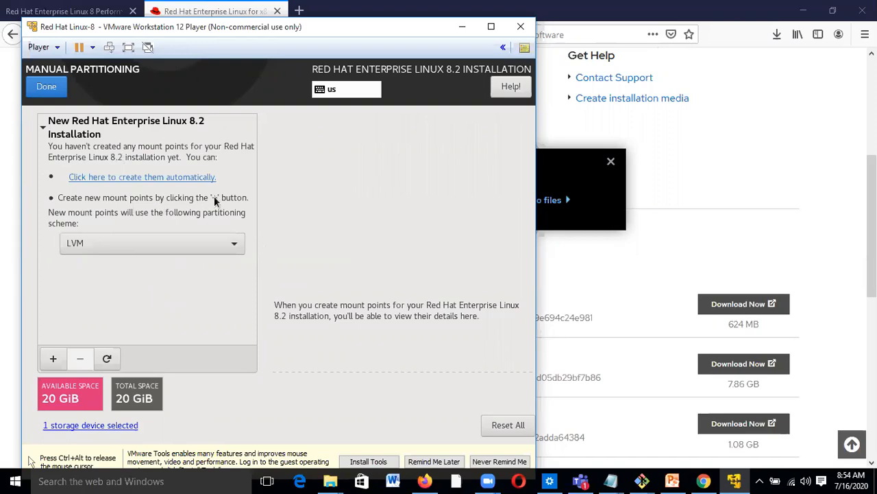
- Set the partitioning scheme to Standard Partition and bring up the reference slides
click(193, 245)
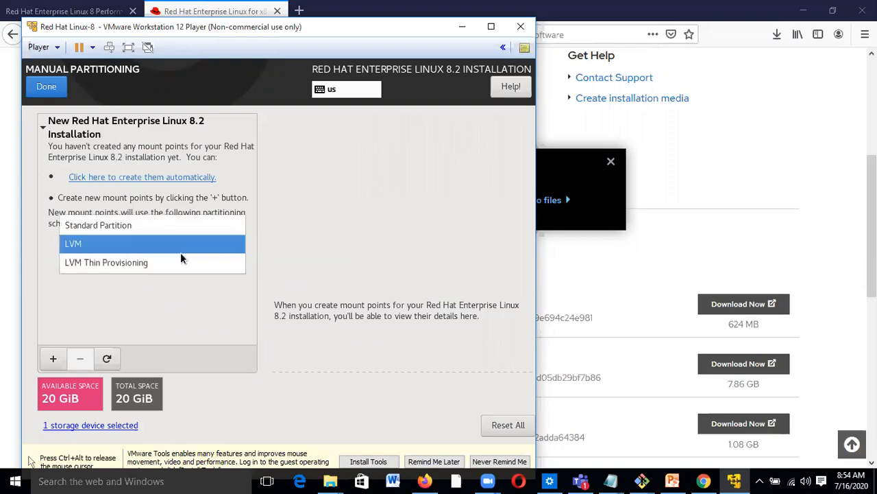
click(152, 264)
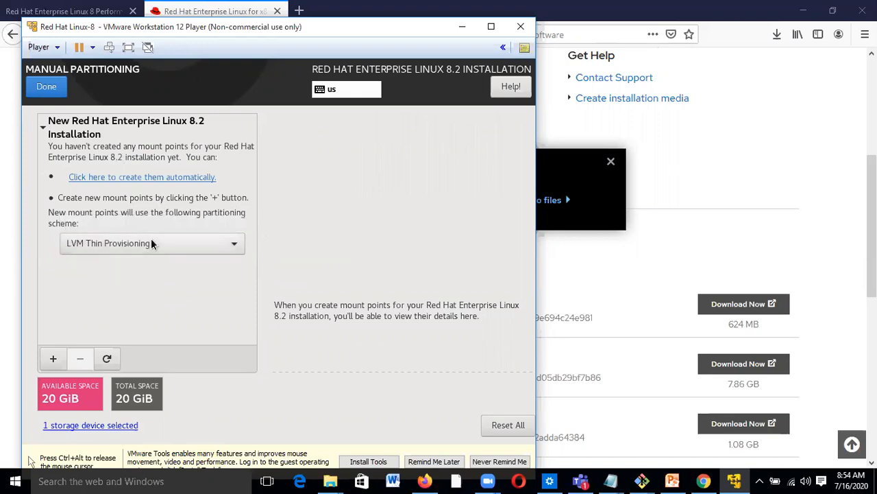
click(150, 238)
click(129, 207)
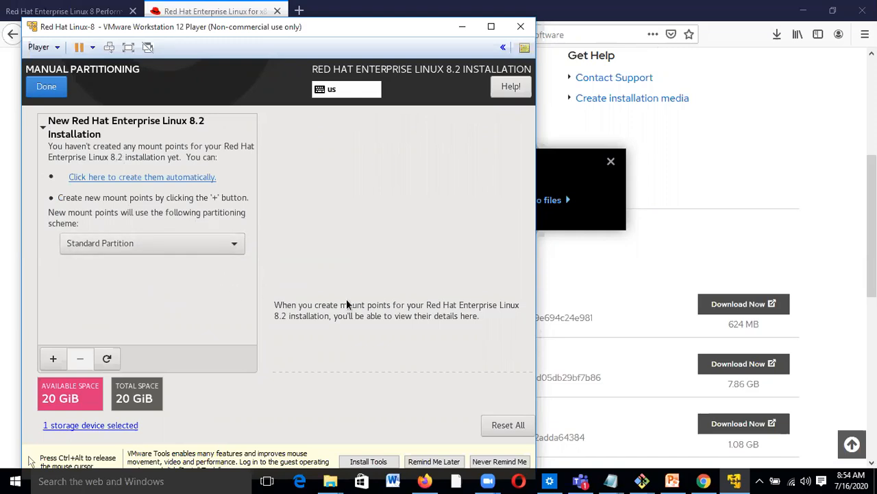
click(675, 480)
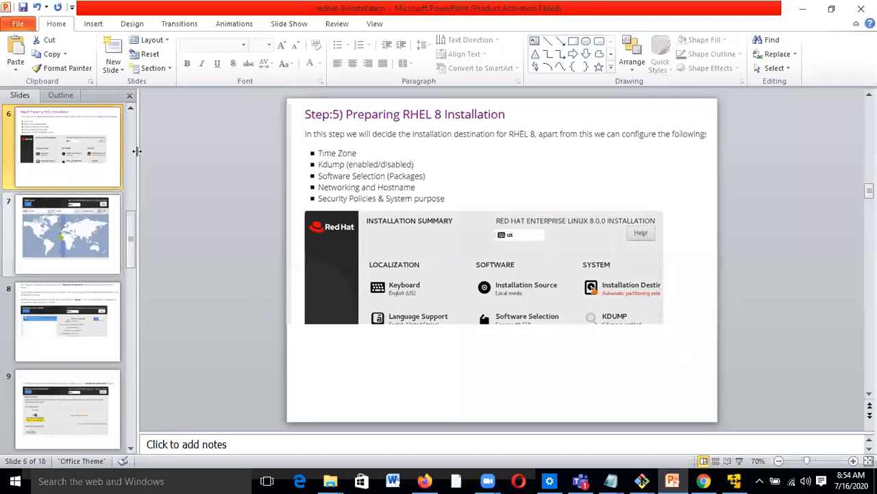
- Move through the slides to slide 13's Summary of Changes, then return to the VM
scroll(133, 132, up, 3)
click(78, 154)
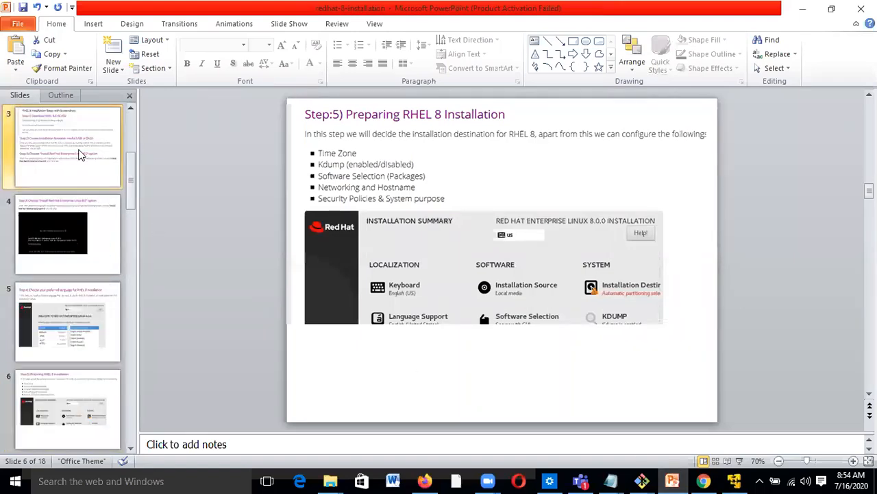
scroll(78, 159, down, 7)
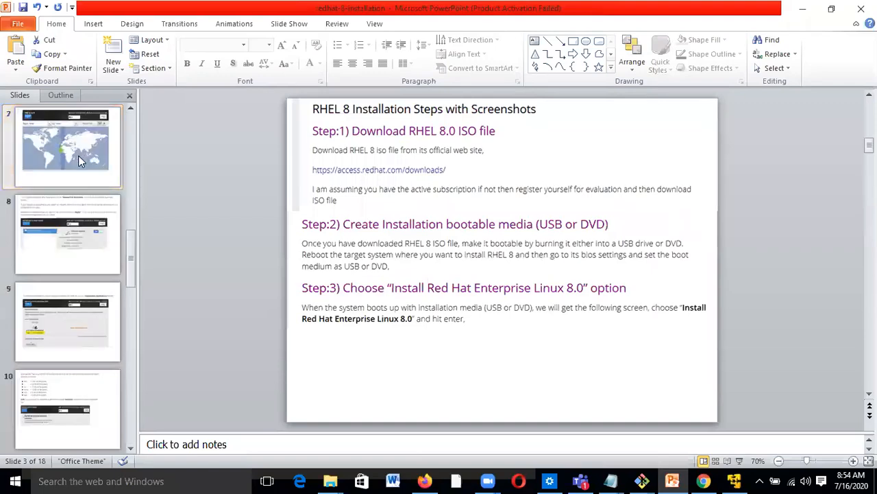
click(92, 347)
click(93, 407)
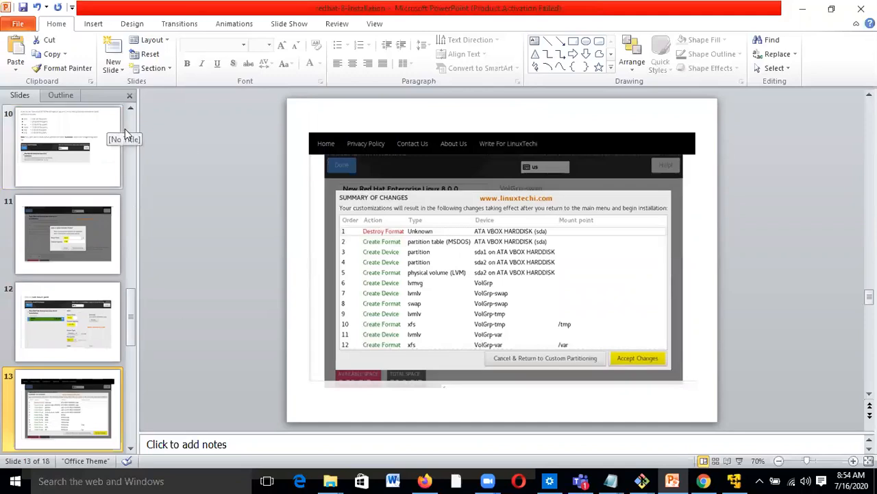
click(746, 481)
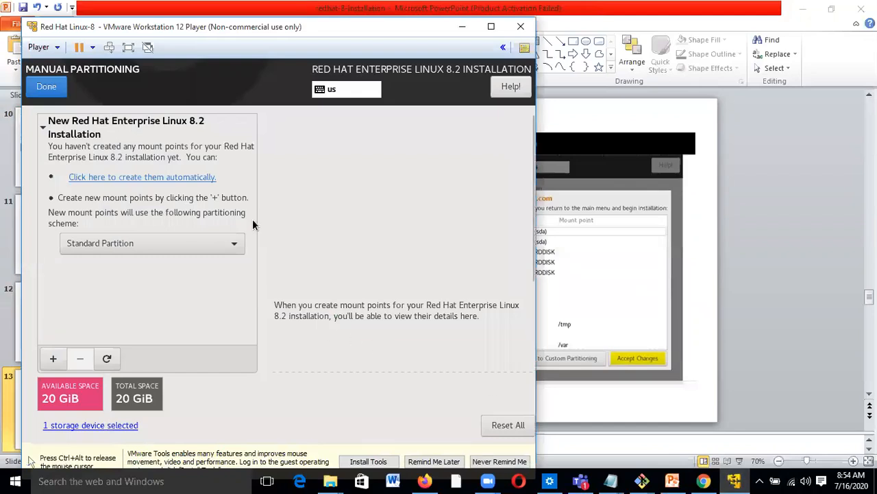
- Add a /boot mount point with 1G desired capacity
click(55, 360)
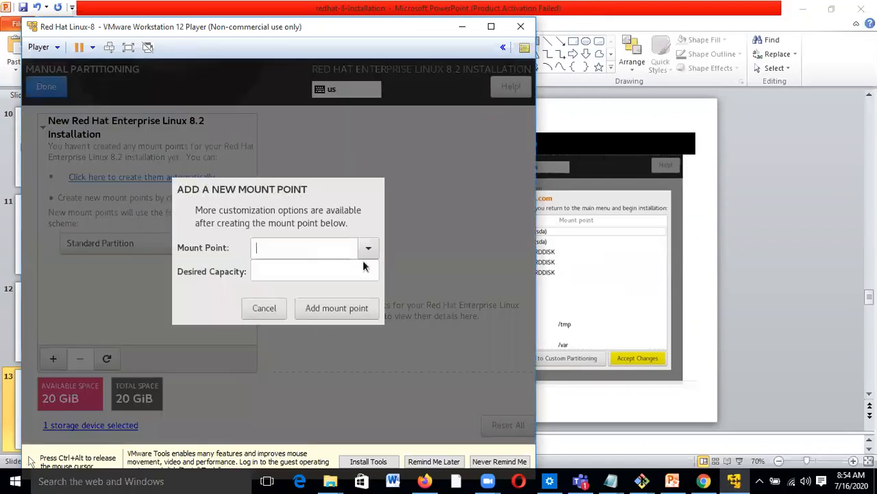
click(369, 250)
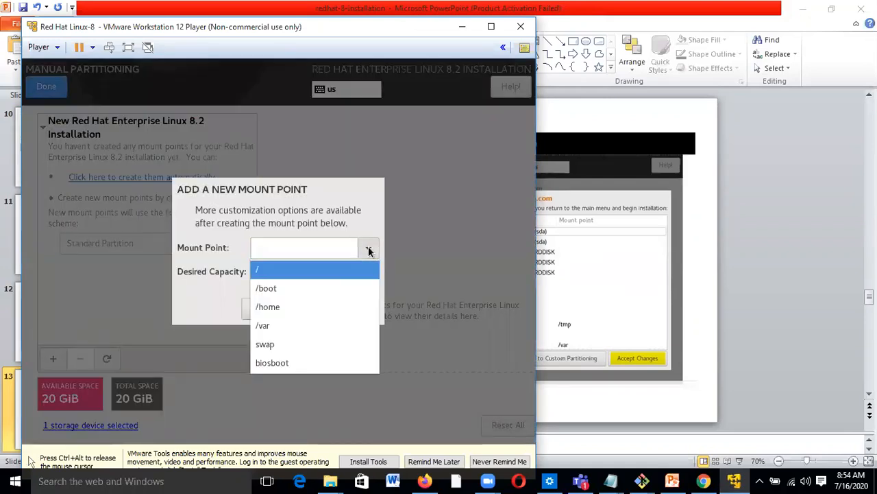
click(271, 288)
click(268, 271)
text(1G)
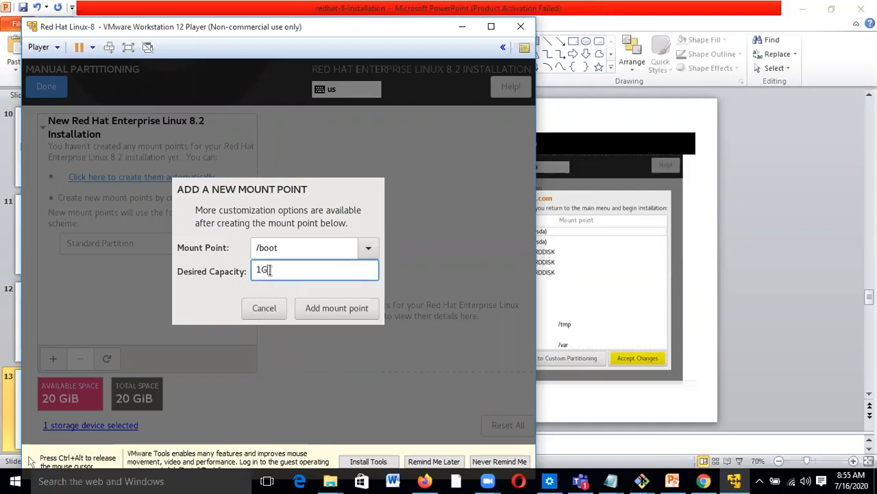
click(352, 308)
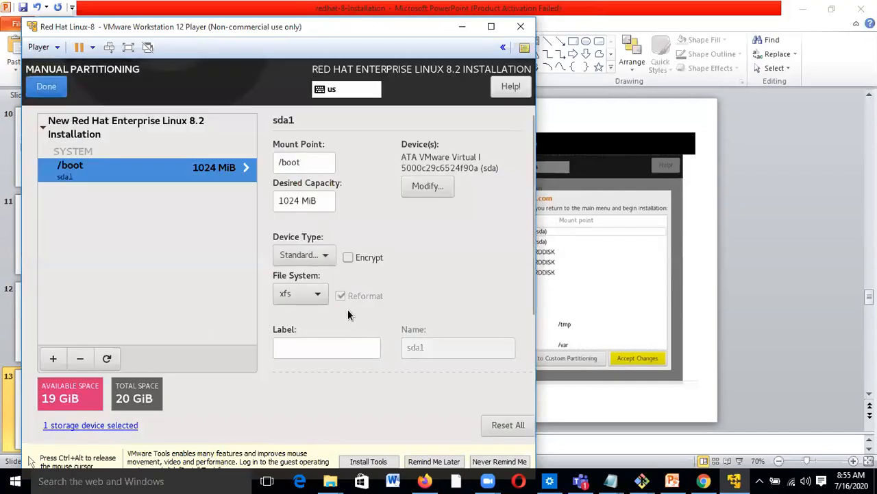
- Add a 10G root (/) mount point and begin adding another
click(53, 358)
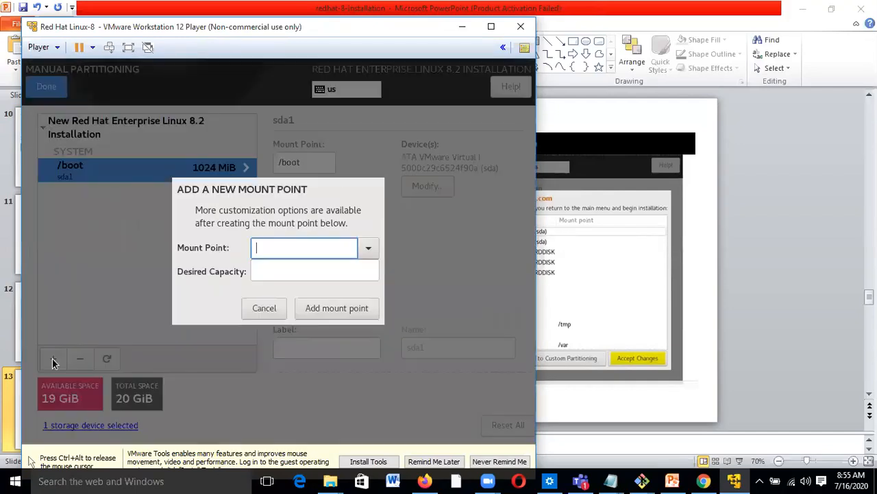
click(370, 246)
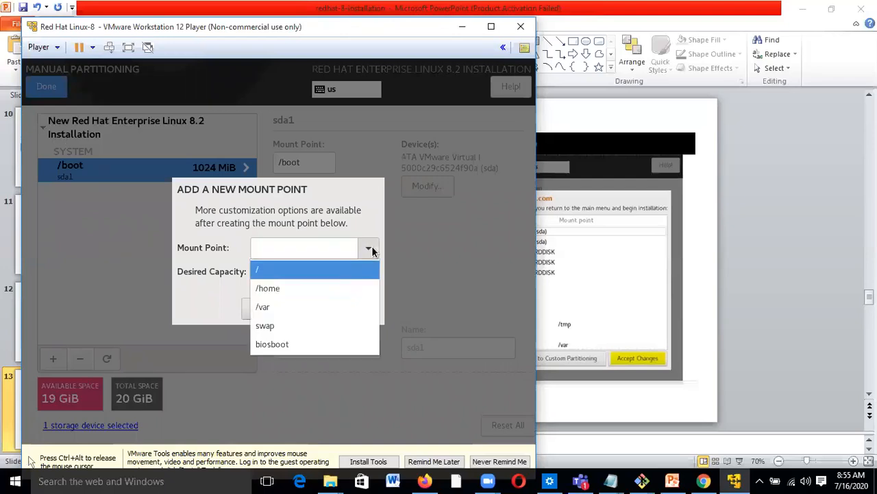
click(286, 270)
click(286, 271)
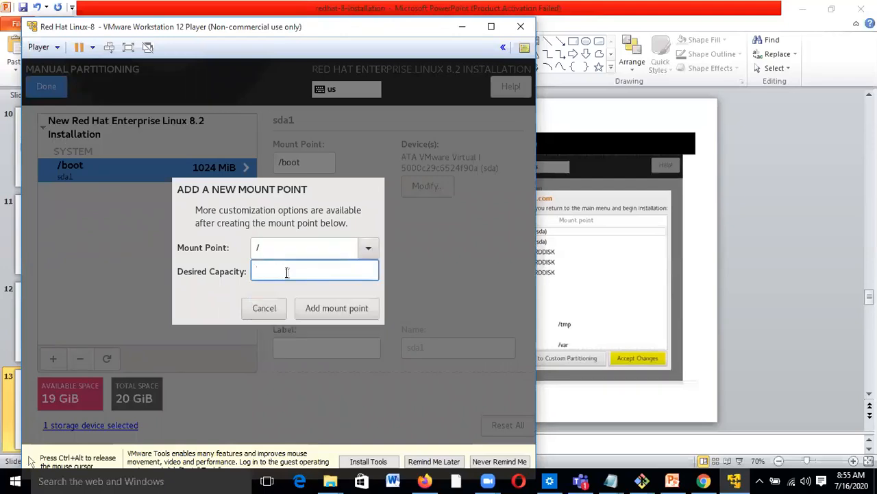
text(10G)
click(334, 310)
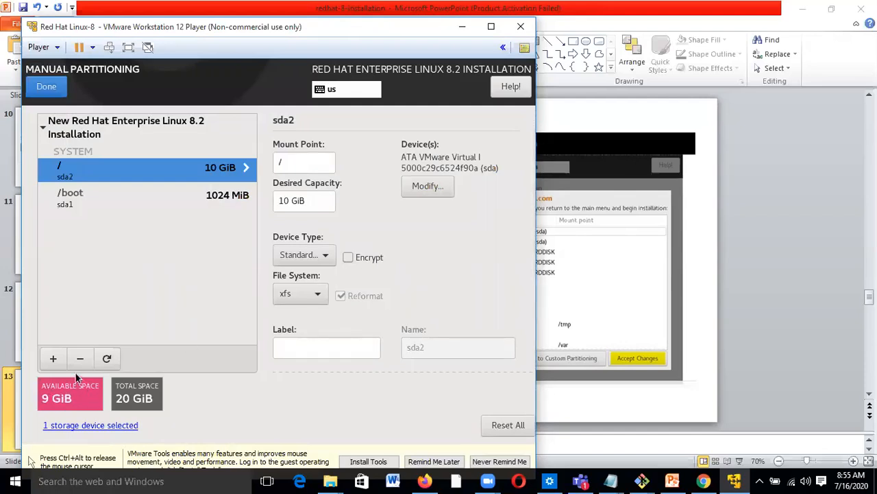
click(52, 358)
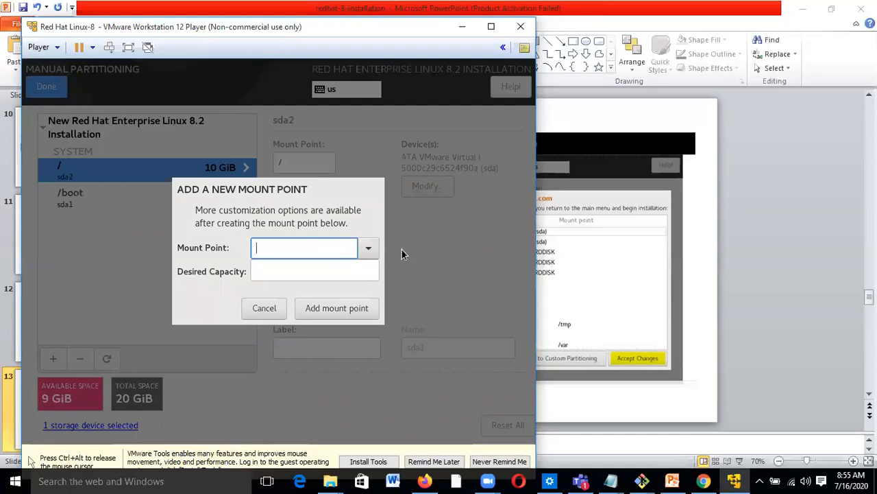
- Add /home with 1G and /var with 5G as mount points
click(371, 249)
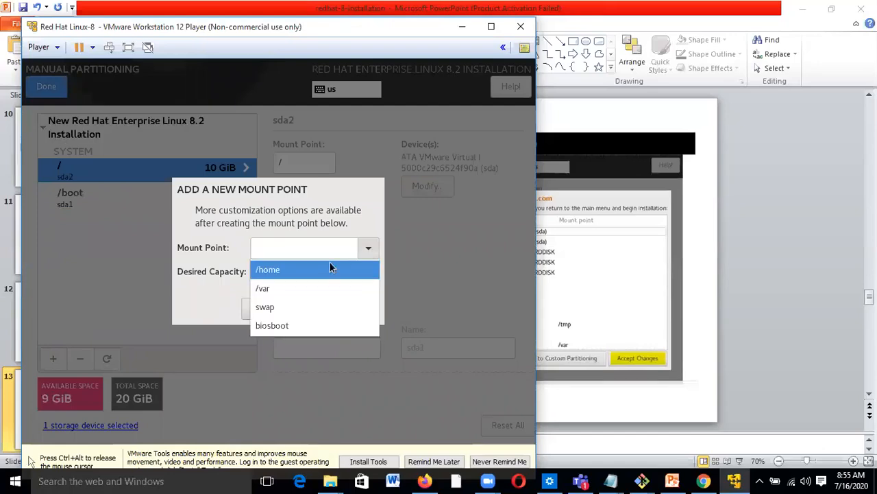
click(280, 271)
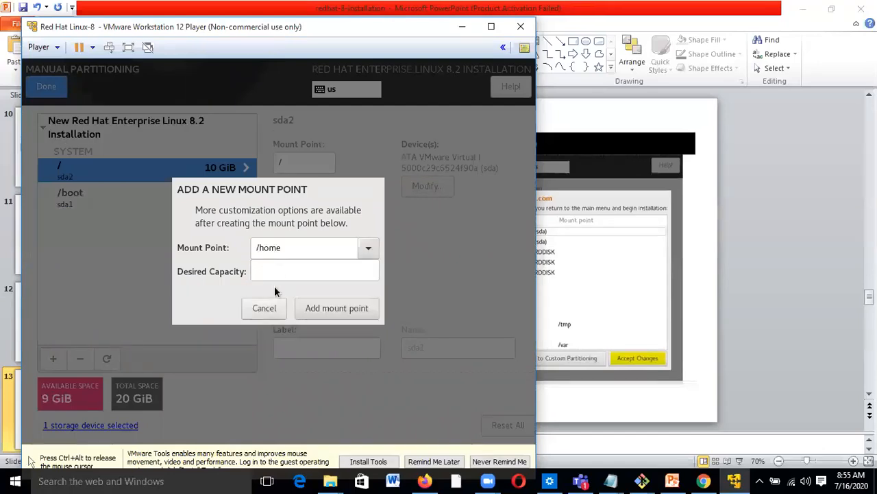
click(273, 273)
text(1)
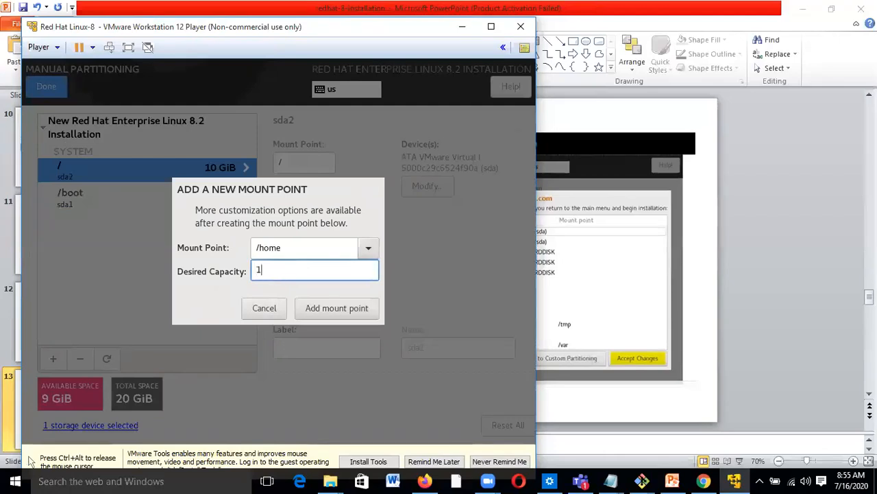
text(G)
click(329, 310)
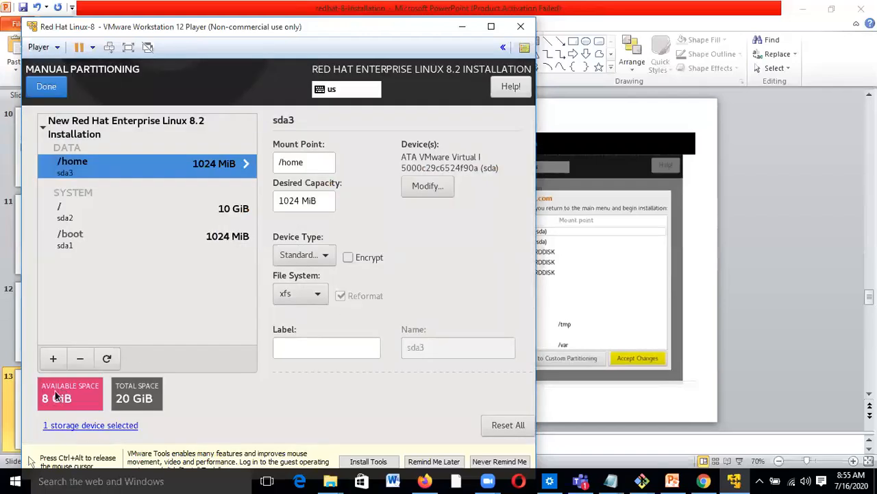
click(53, 358)
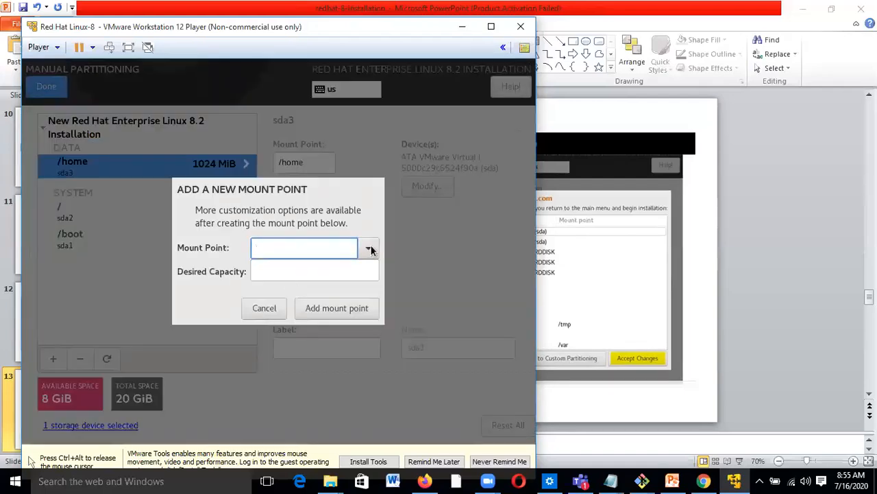
click(365, 250)
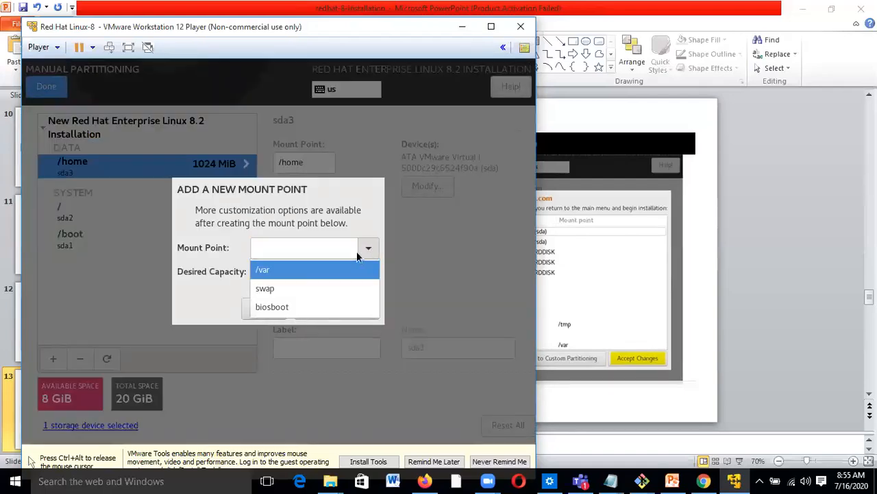
click(277, 271)
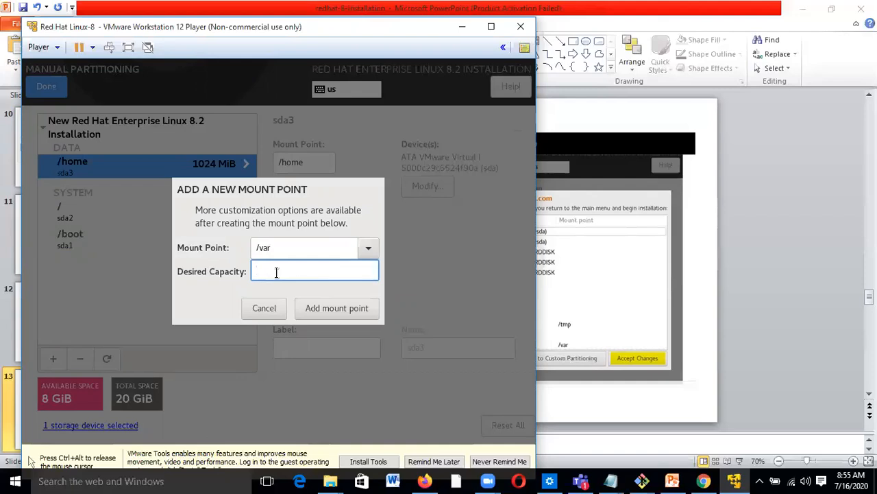
text(5G)
click(364, 308)
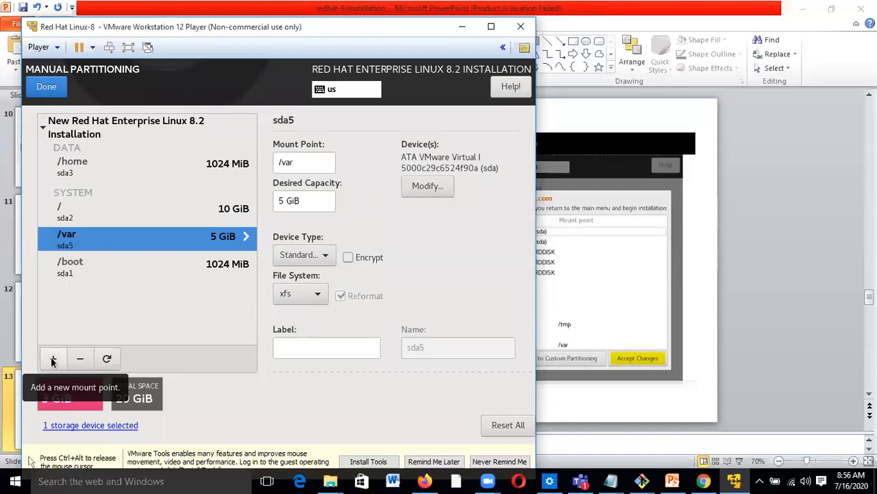
- Add a 3G swap partition, then select the / partition row
click(53, 359)
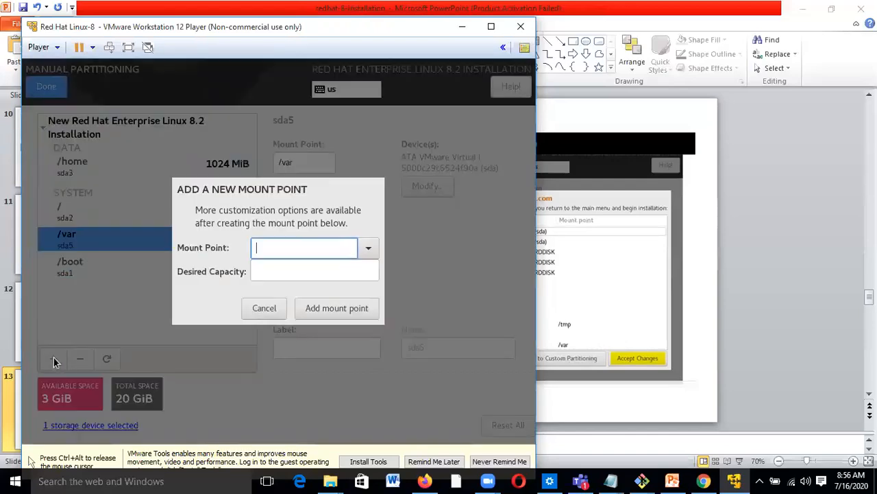
click(370, 251)
click(267, 269)
click(267, 271)
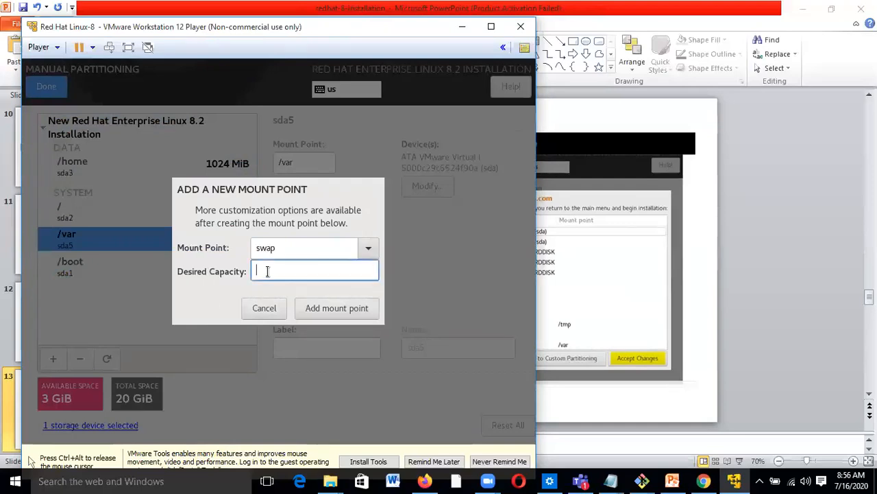
text(4)
key(BackSpace)
text(3G)
click(350, 308)
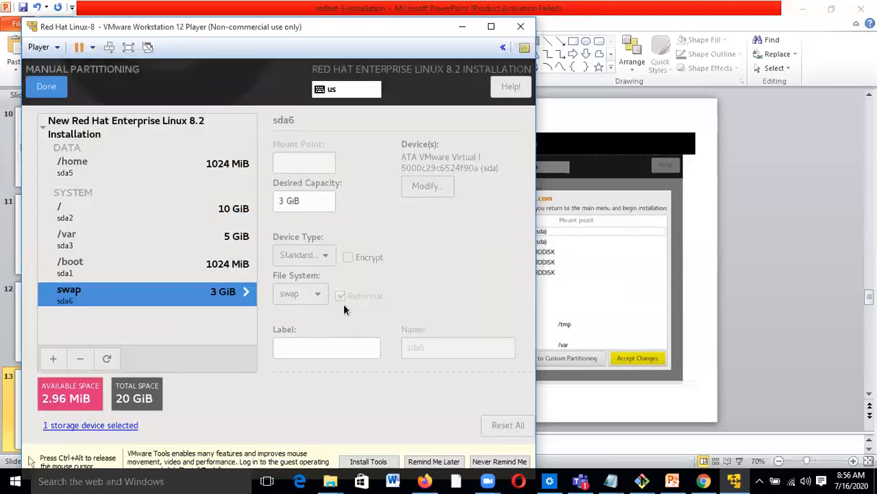
click(84, 215)
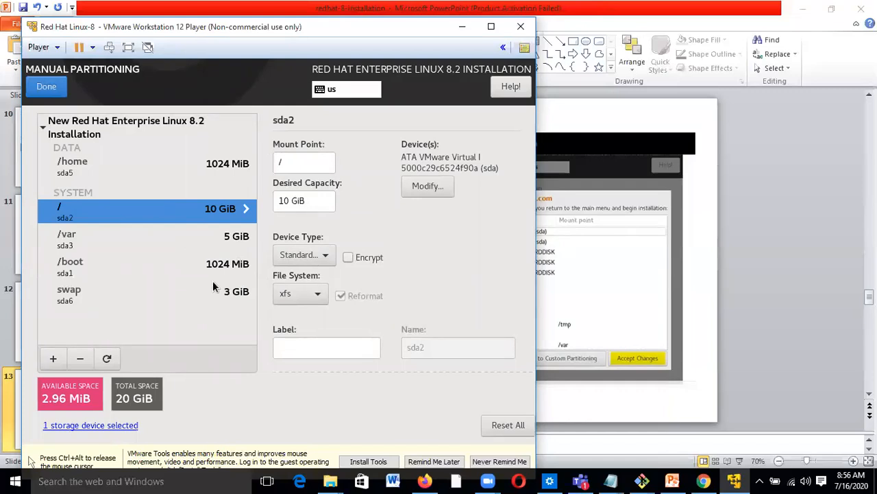
- Finish manual partitioning and accept the summary of partitioning changes
click(47, 89)
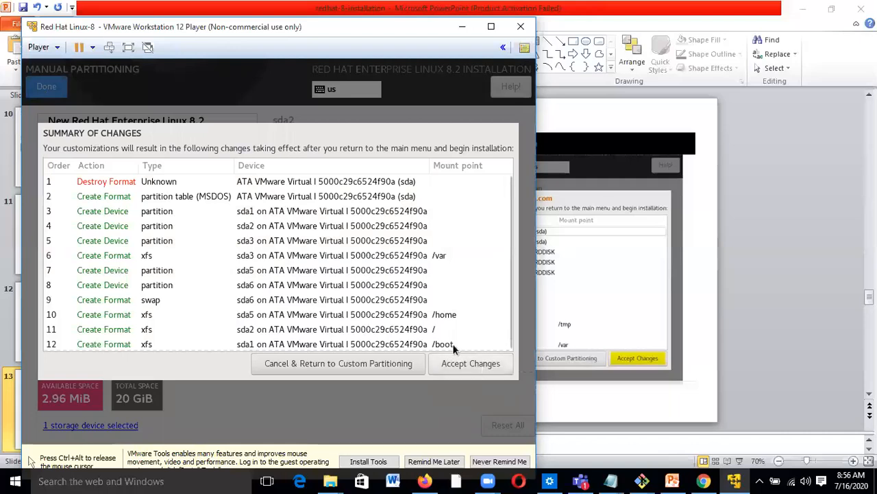
scroll(182, 240, down, 1)
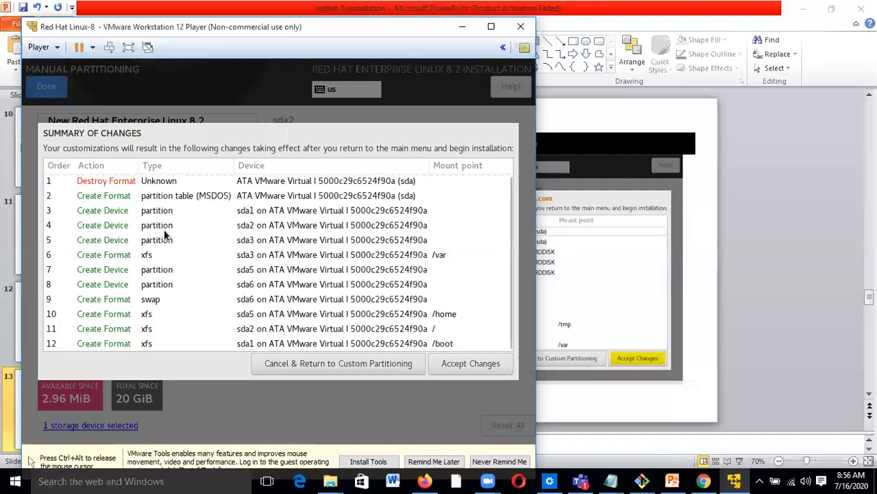
click(455, 363)
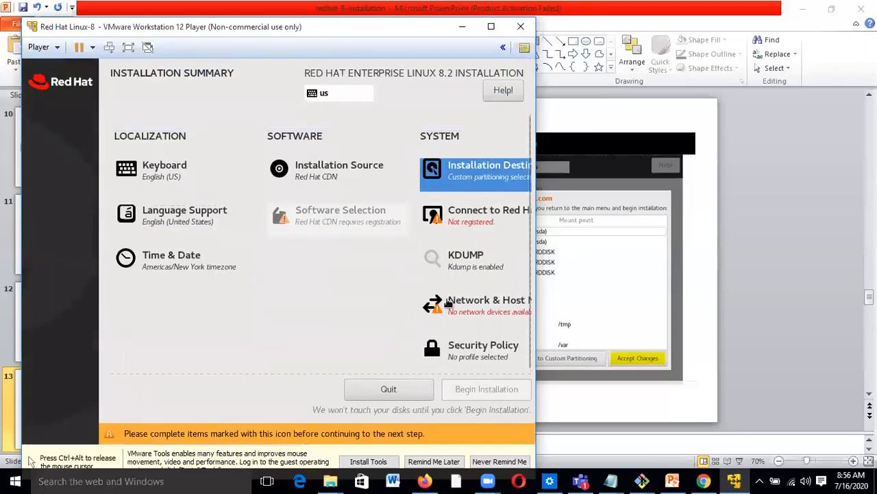
- Keep kdump enabled, then open Network & Host Name from the Installation Summary
click(436, 259)
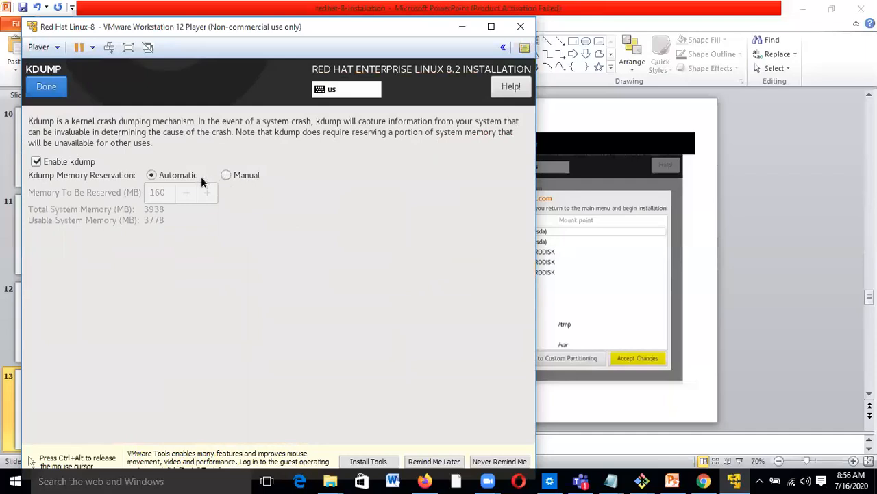
click(46, 88)
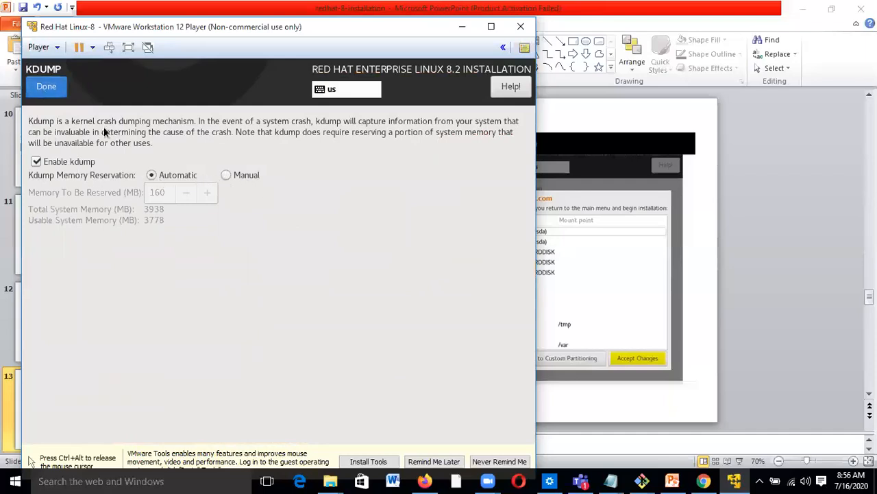
scroll(427, 280, up, 1)
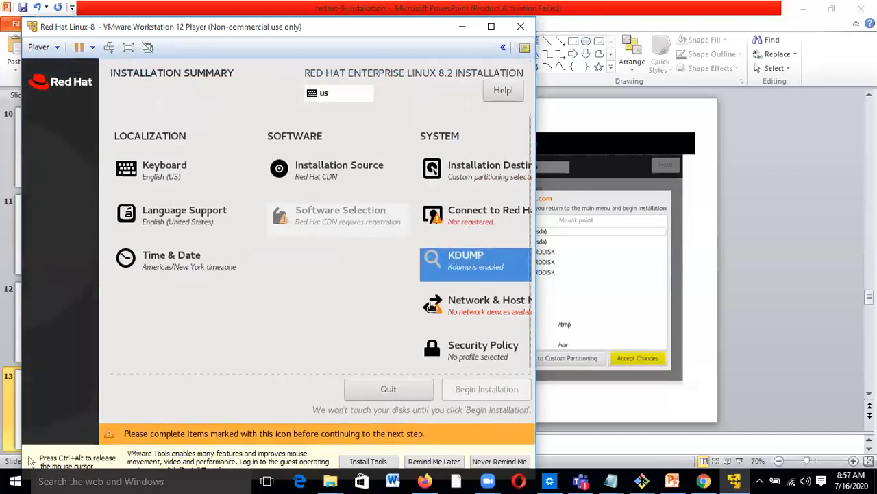
click(481, 306)
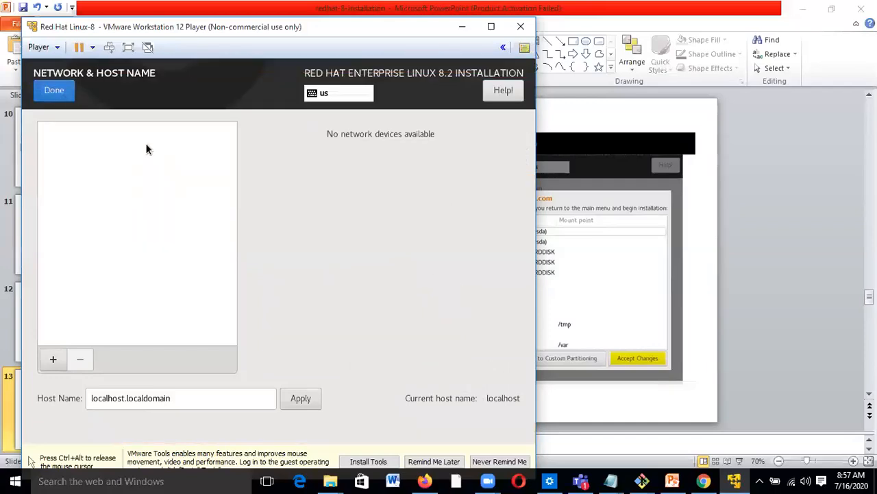
- Start editing the host name and add a Bridge network device
click(54, 90)
click(466, 305)
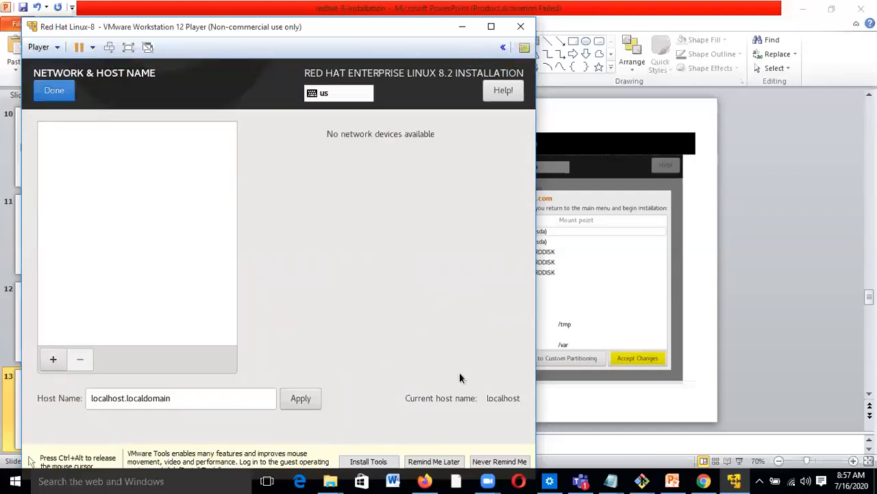
click(213, 400)
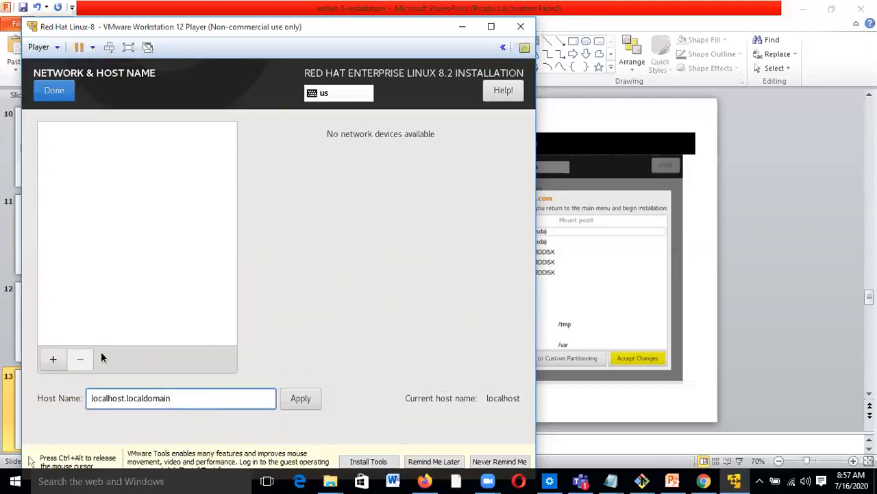
click(52, 360)
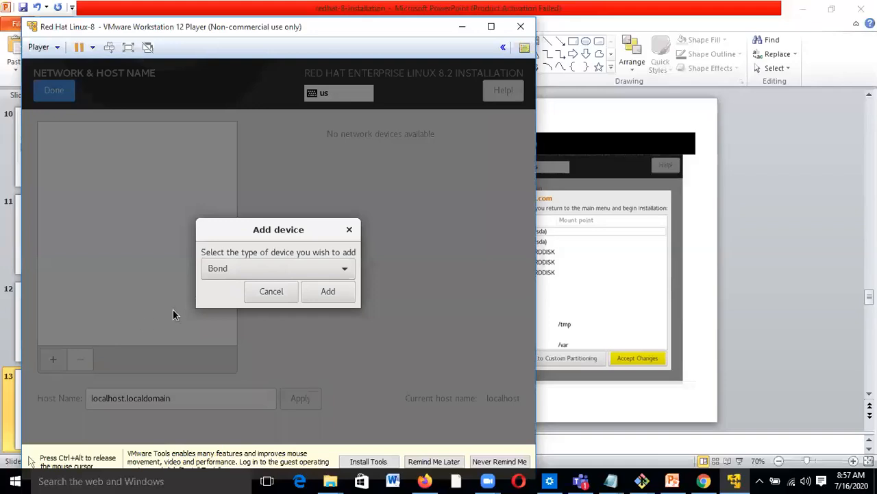
click(316, 268)
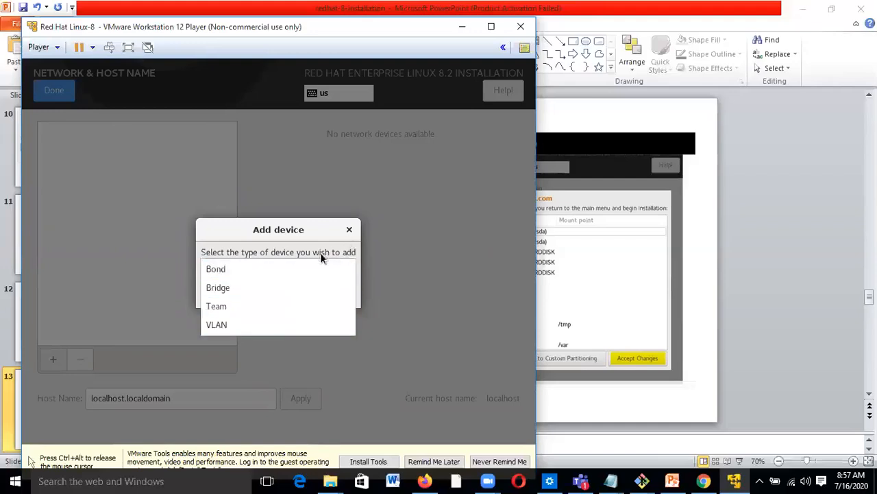
click(265, 287)
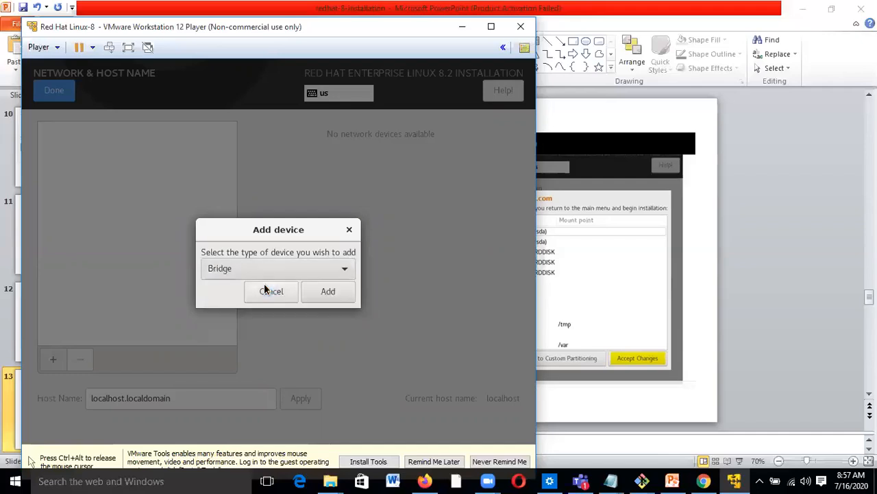
click(323, 294)
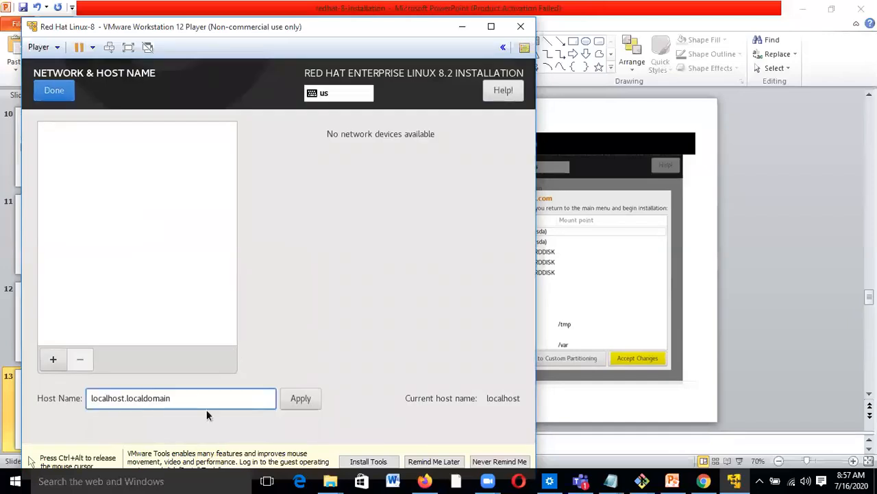
- Add a static address entry beginning with 0 in the bridge's IPv4 settings
drag(196, 397, 68, 401)
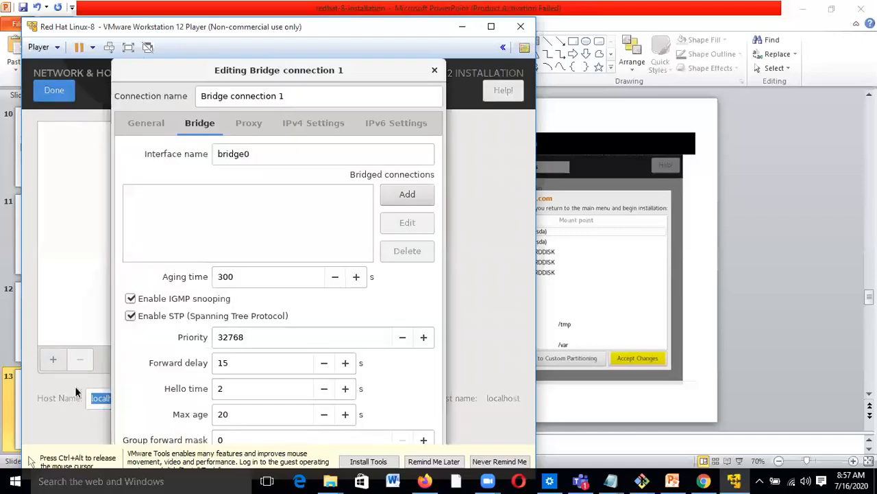
click(310, 130)
click(401, 203)
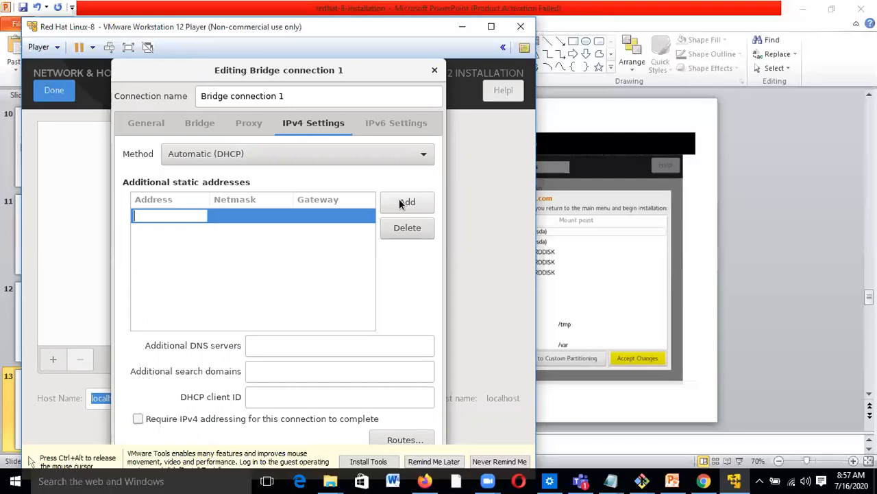
text(0)
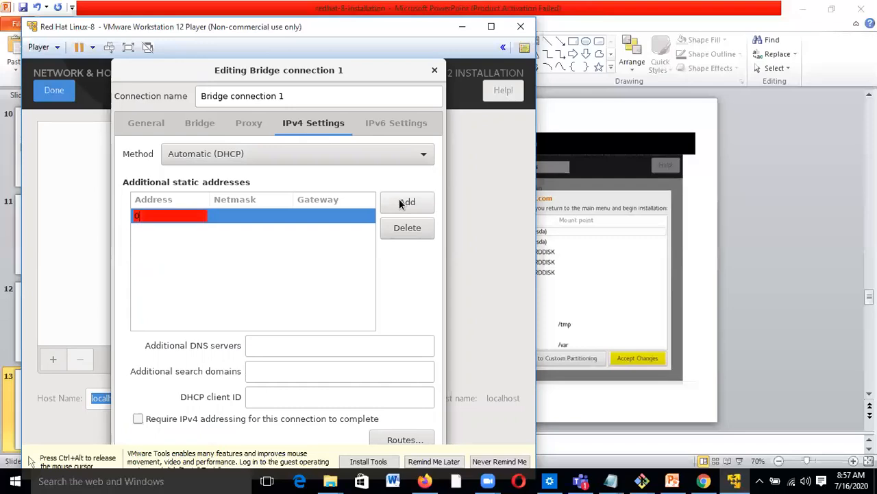
click(362, 266)
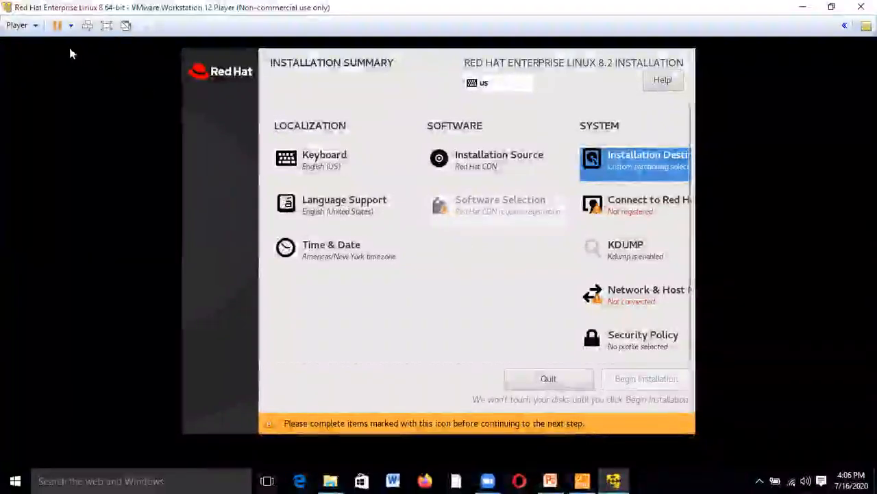
click(37, 28)
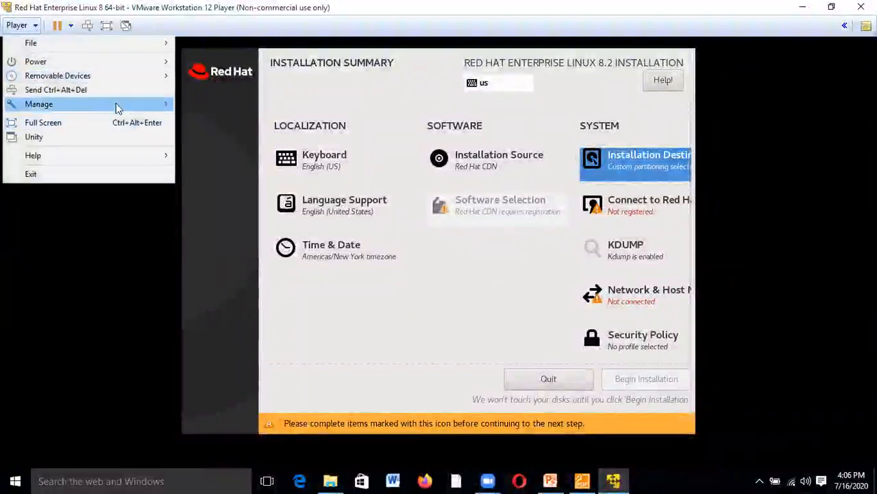
mouse_move(118, 107)
click(247, 139)
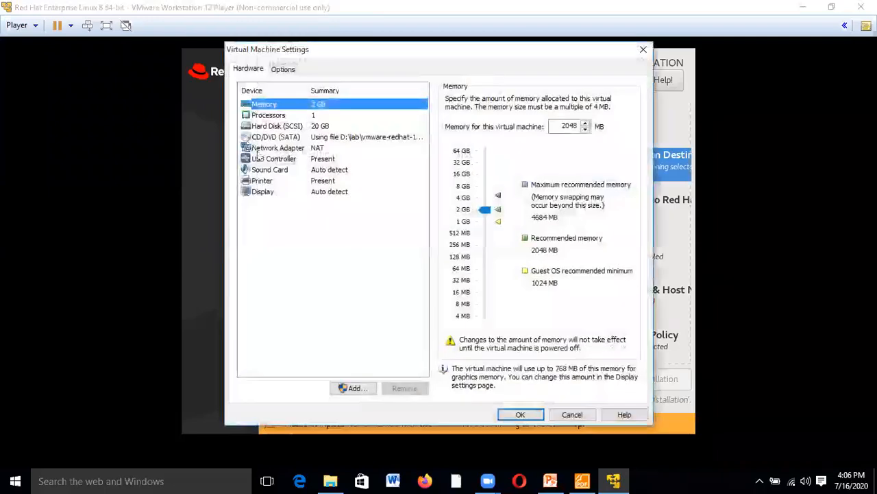
click(270, 159)
click(273, 149)
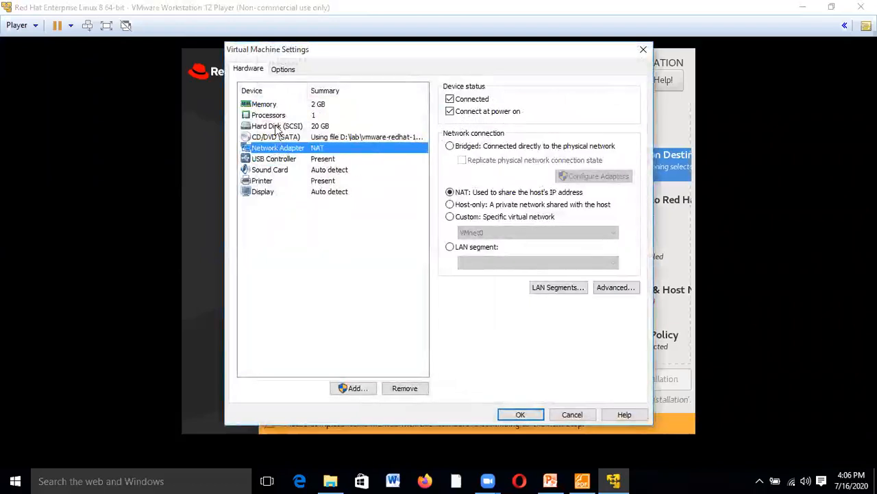
click(276, 127)
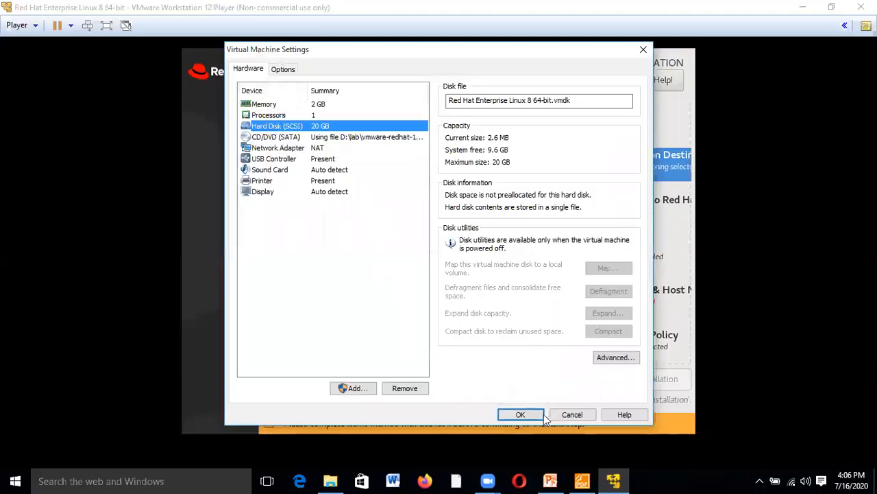
click(566, 416)
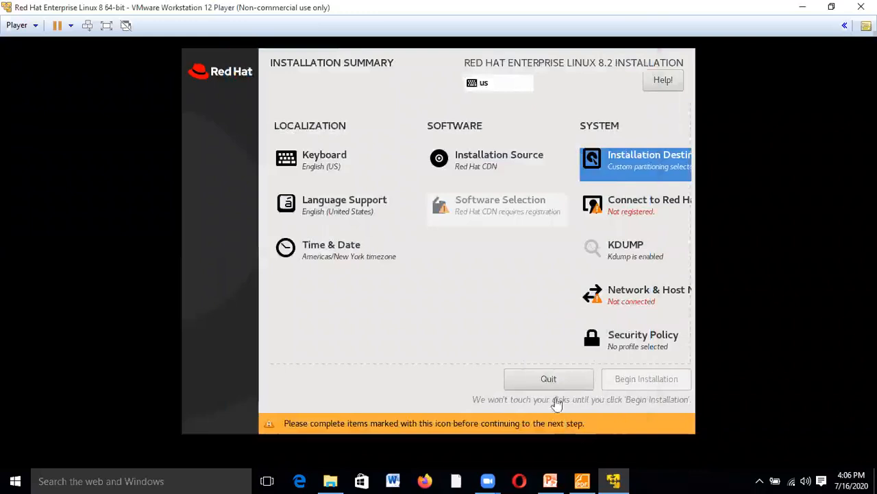
- Switch the ens33 ethernet connection on and apply host name server2.example.com
click(625, 295)
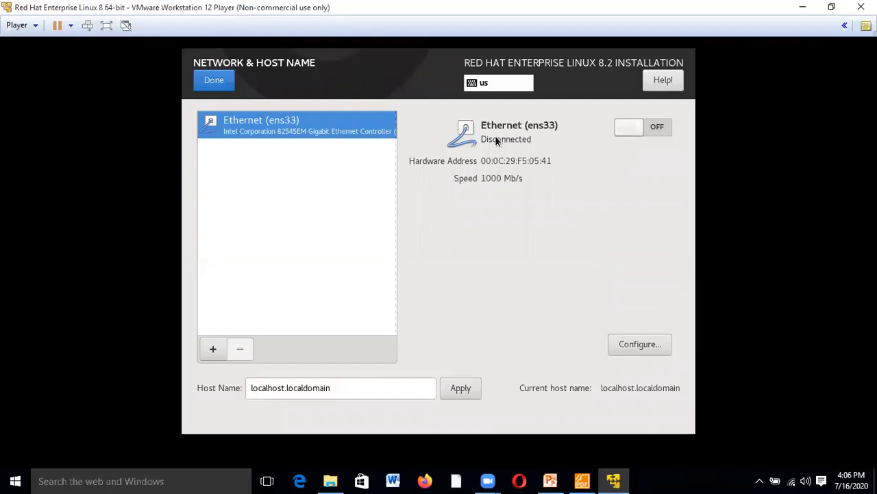
click(629, 126)
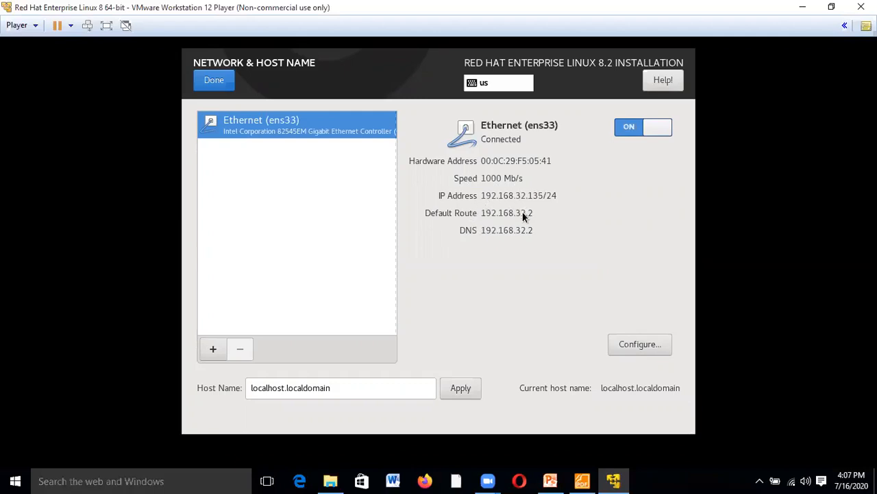
drag(350, 392, 214, 386)
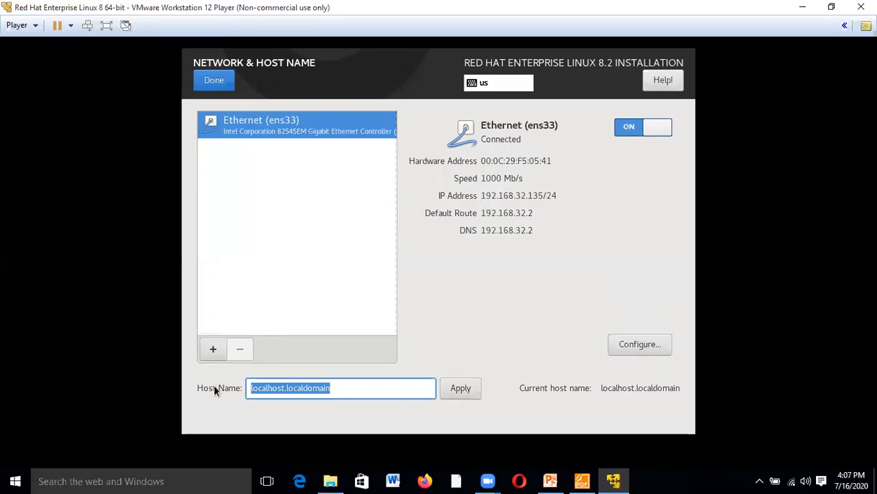
text(server)
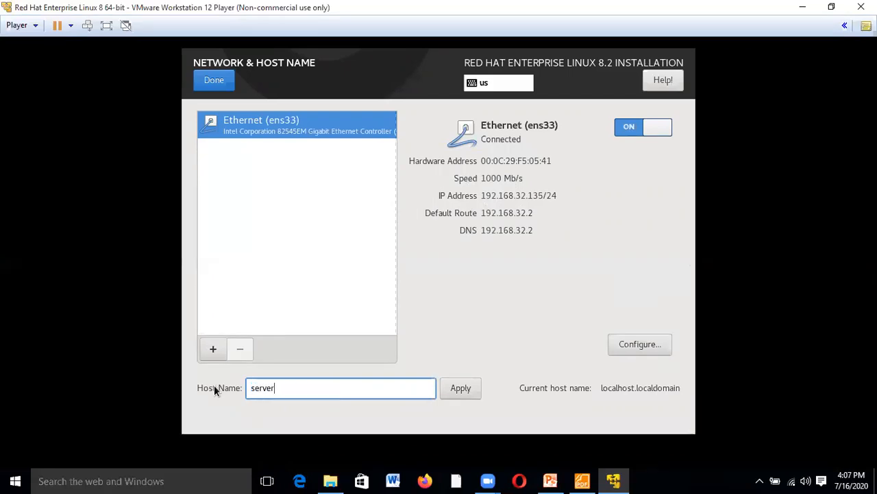
text(2.example.com)
click(467, 389)
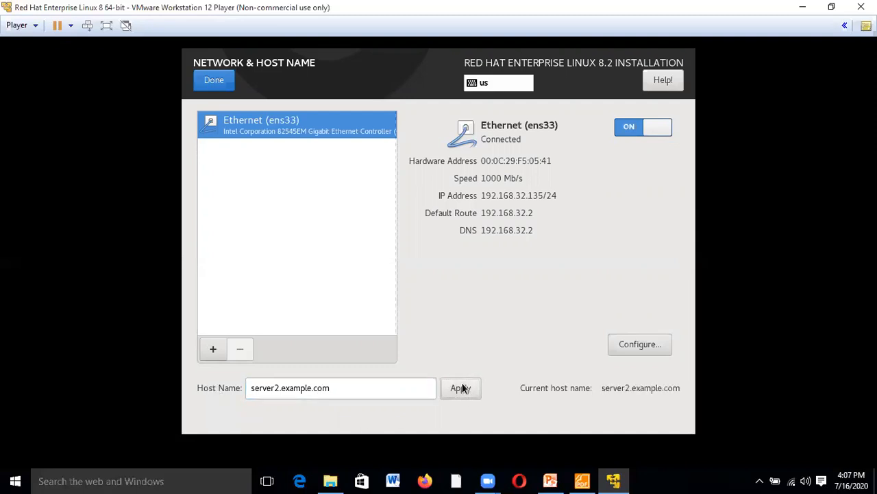
click(223, 87)
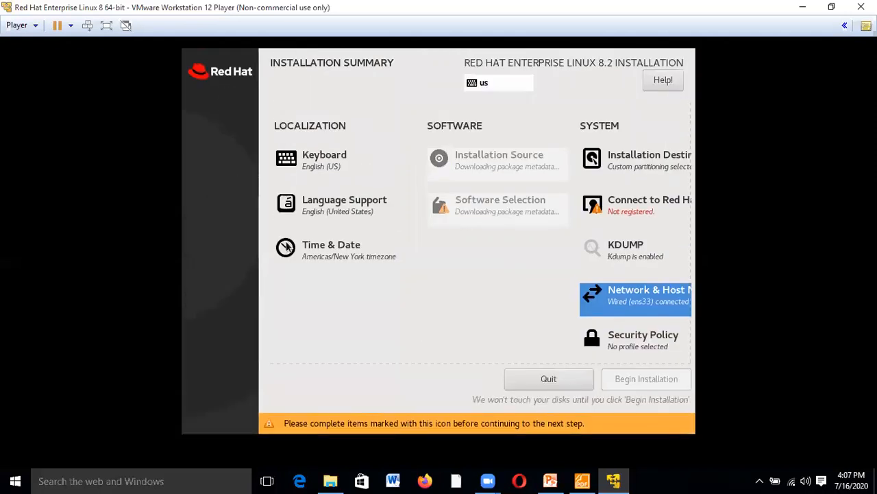
- Register the system using the Red Hat account's user name and password
click(630, 204)
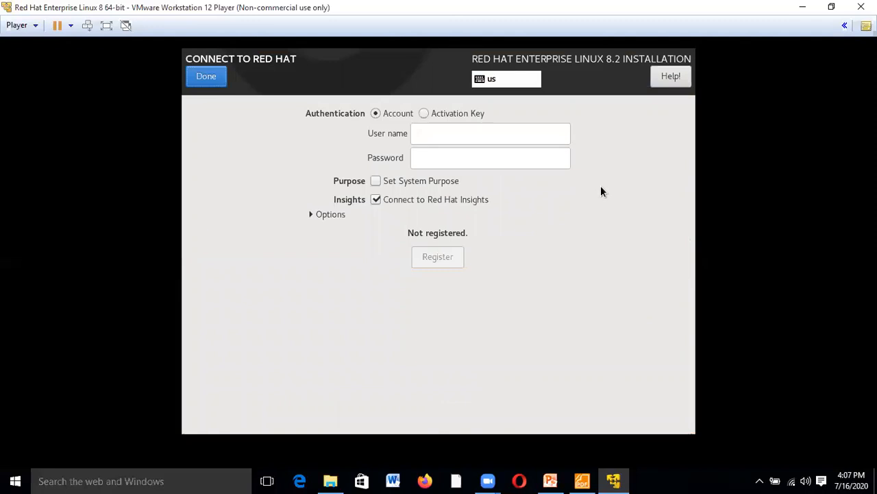
click(425, 137)
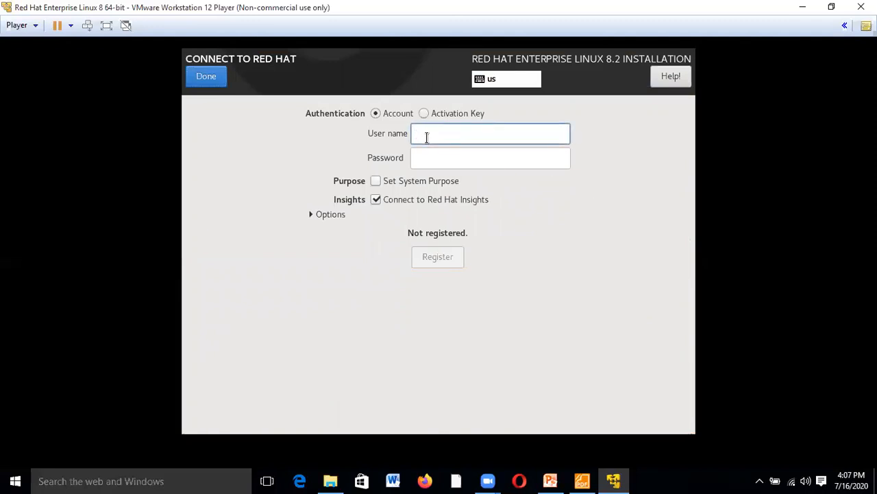
text(ukumar2908)
key(Tab)
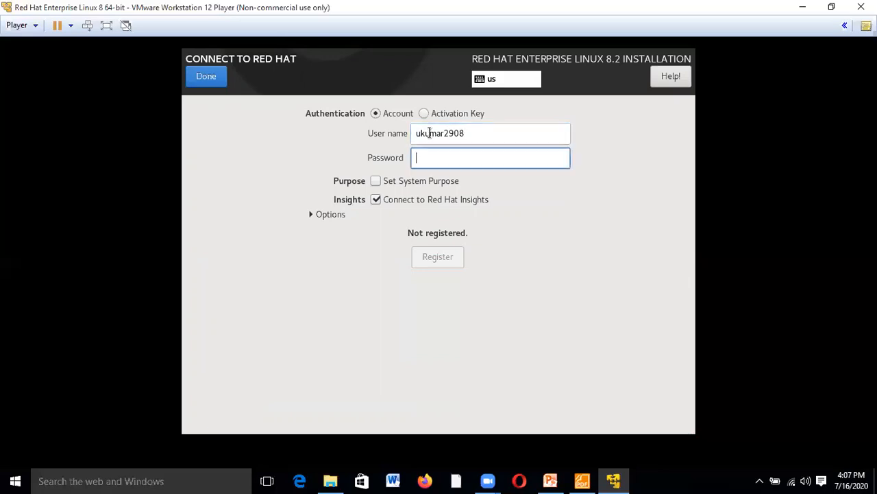
text(•••••)
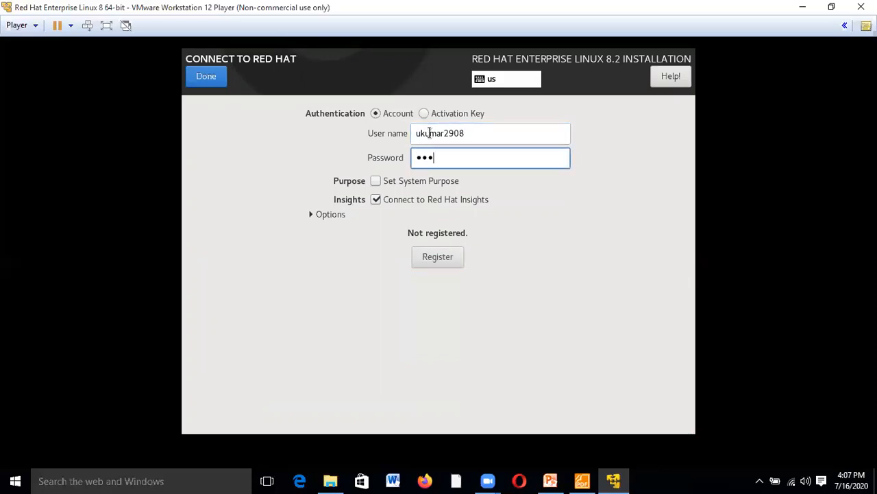
text(••••••••••)
click(439, 259)
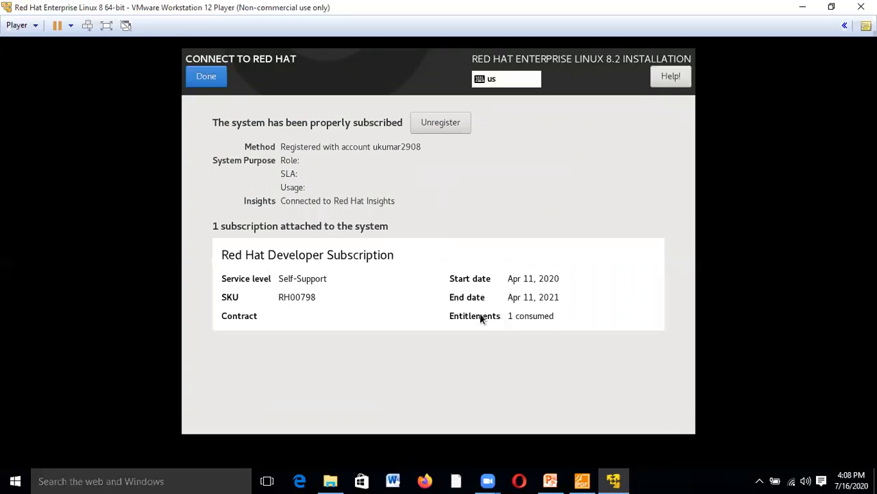
click(207, 77)
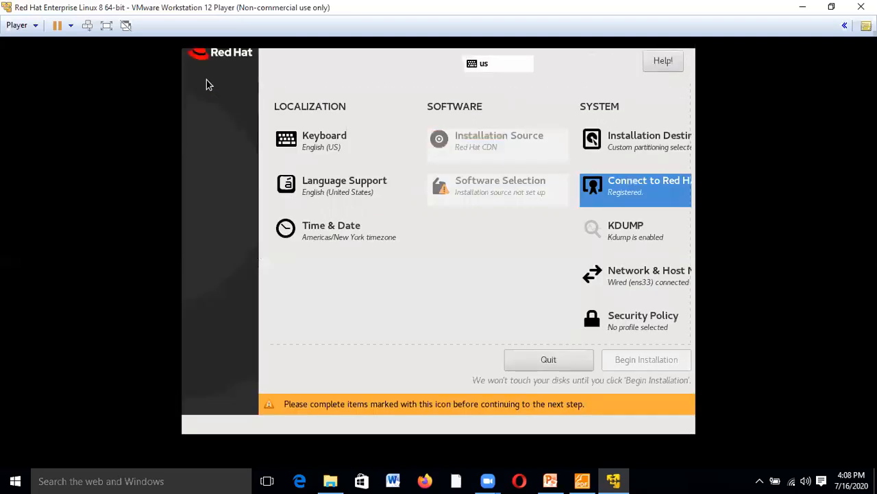
- Leave kdump enabled and set the time zone to Asia/Kolkata by picking India
click(628, 253)
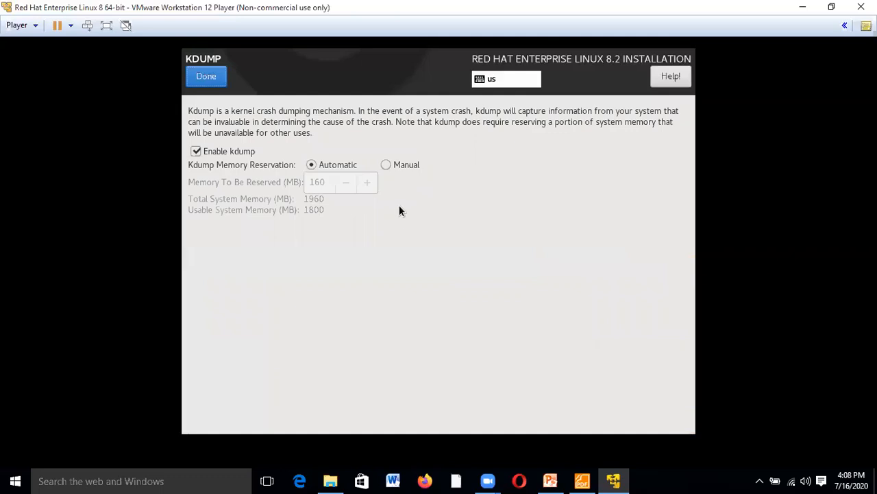
click(213, 80)
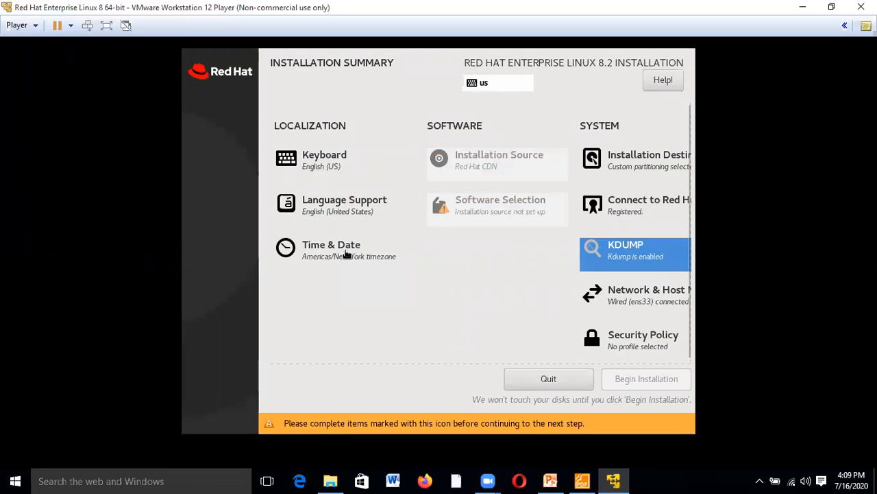
click(347, 254)
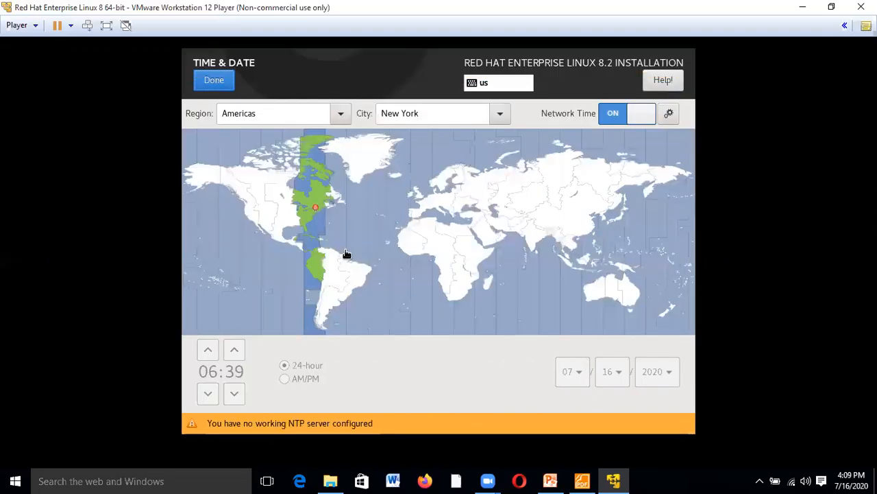
click(539, 235)
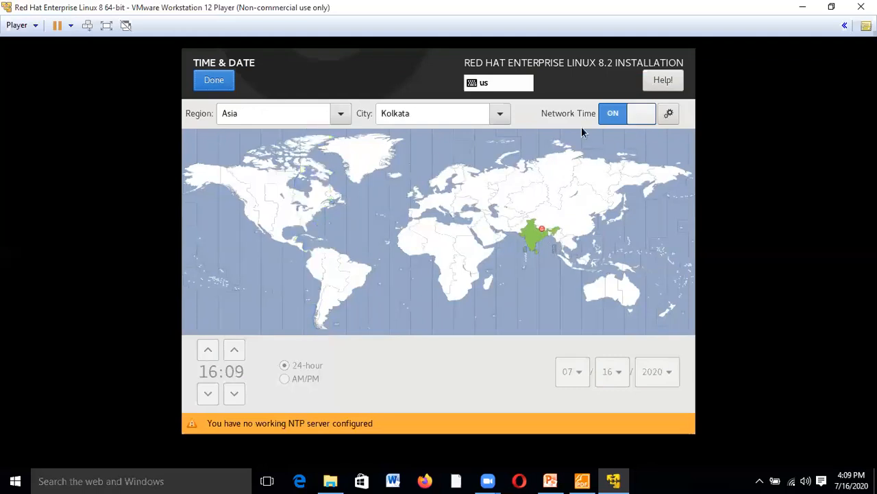
click(214, 80)
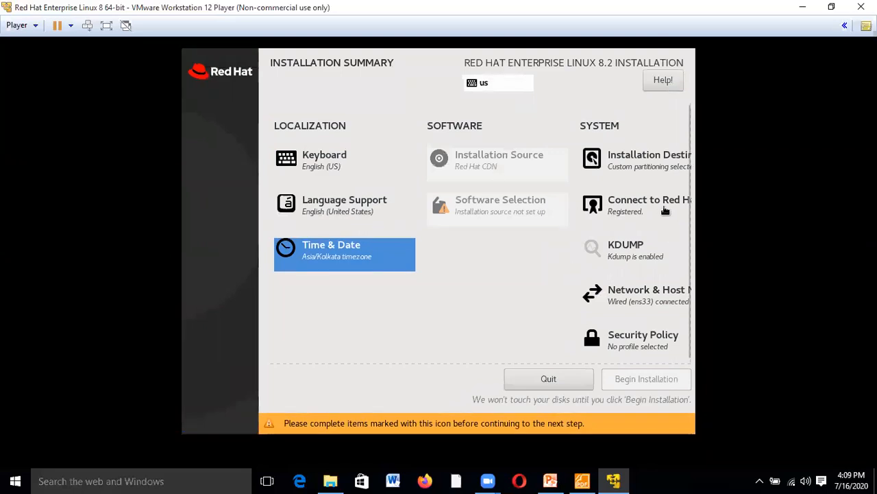
- Accept the /boot, /, /var, /home and swap layout, then open Security Policy
click(640, 163)
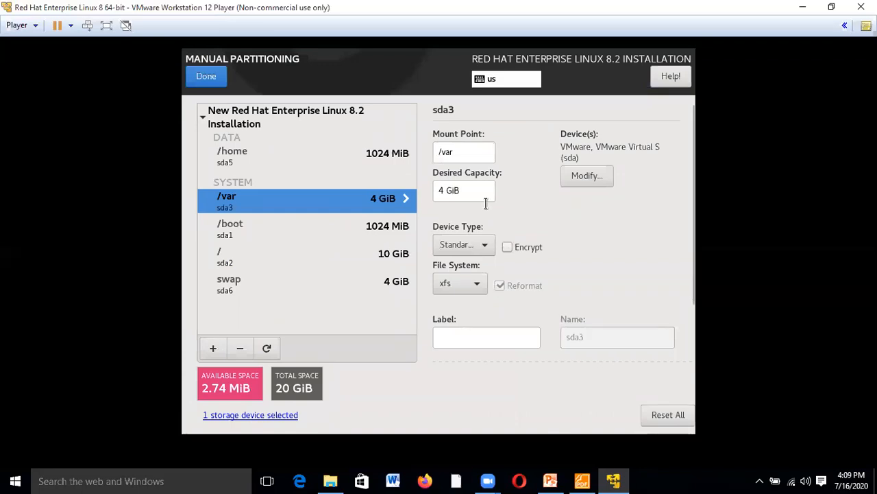
click(213, 82)
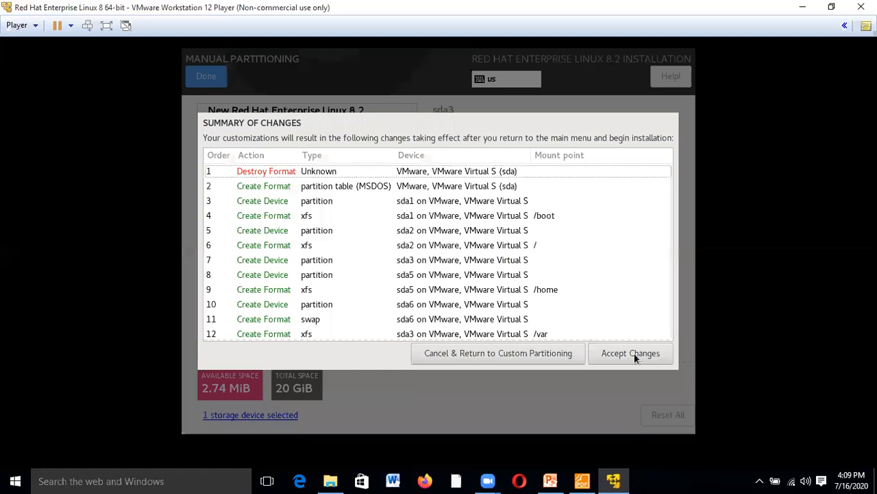
click(634, 352)
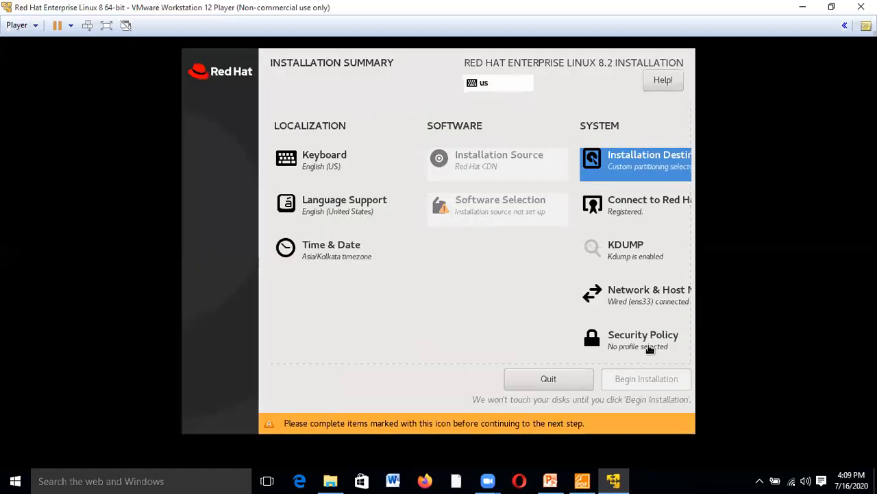
click(644, 340)
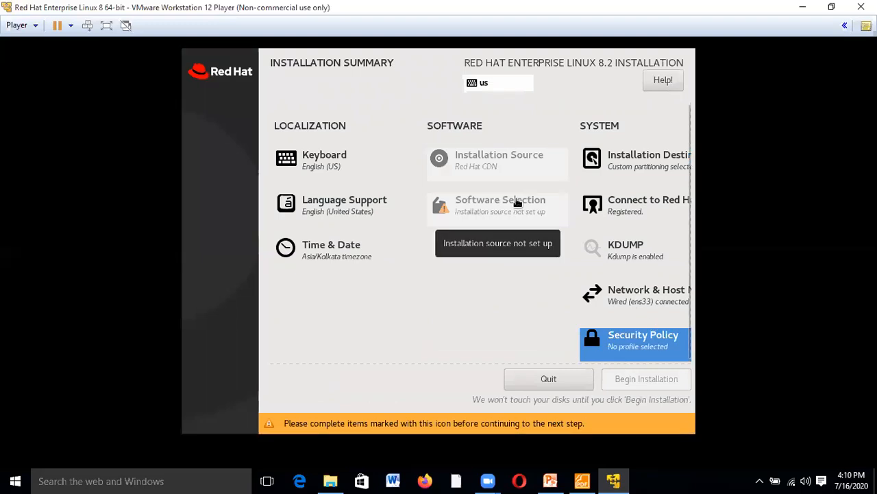
- Resave the ens33 connection with its IPv4 method left on Automatic (DHCP)
click(650, 295)
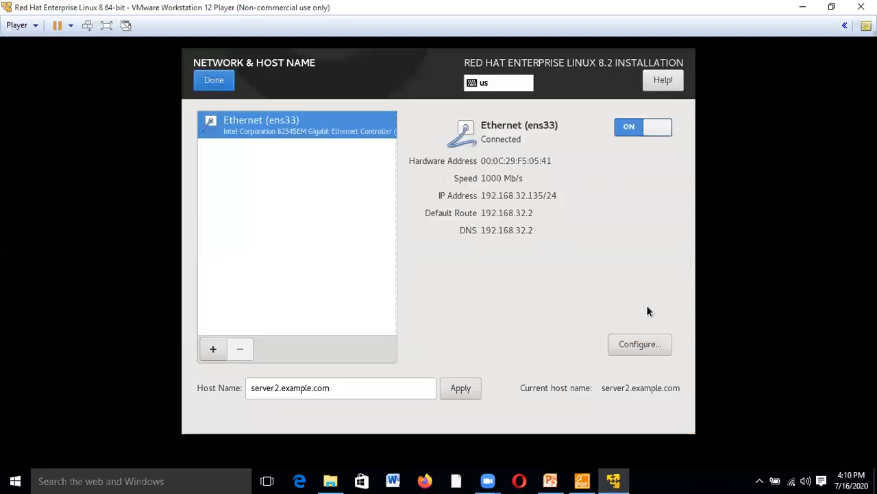
click(640, 345)
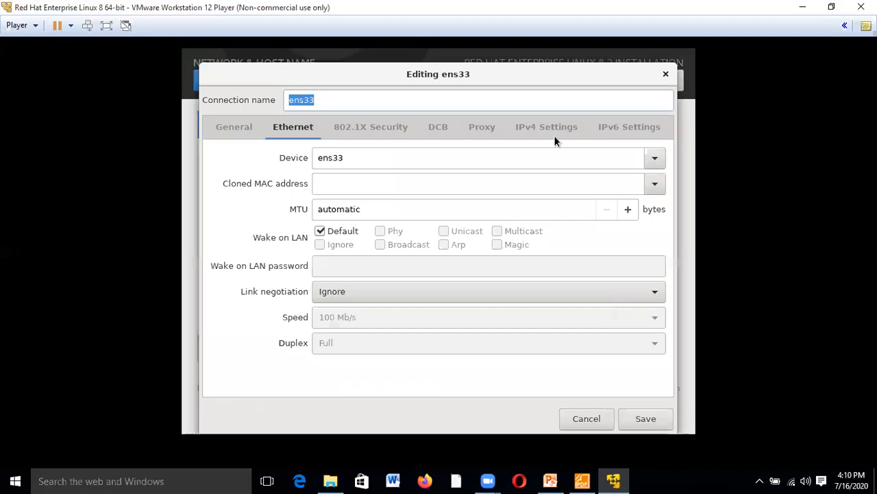
click(552, 131)
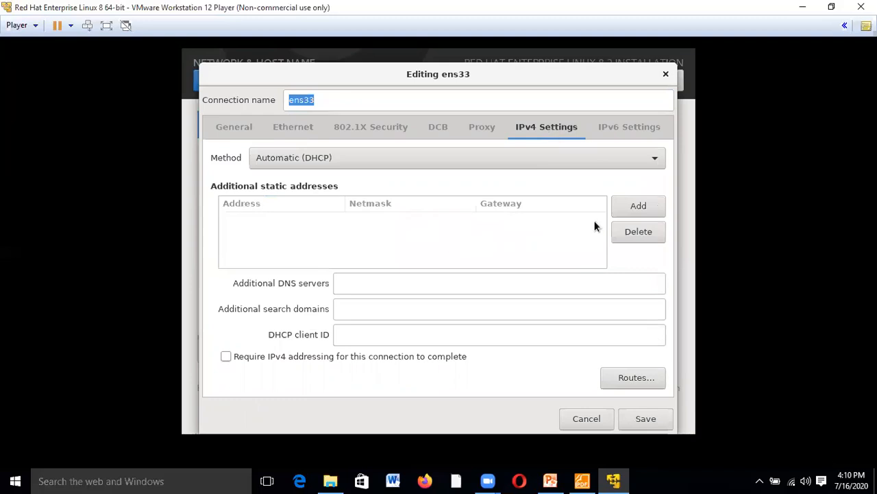
click(645, 418)
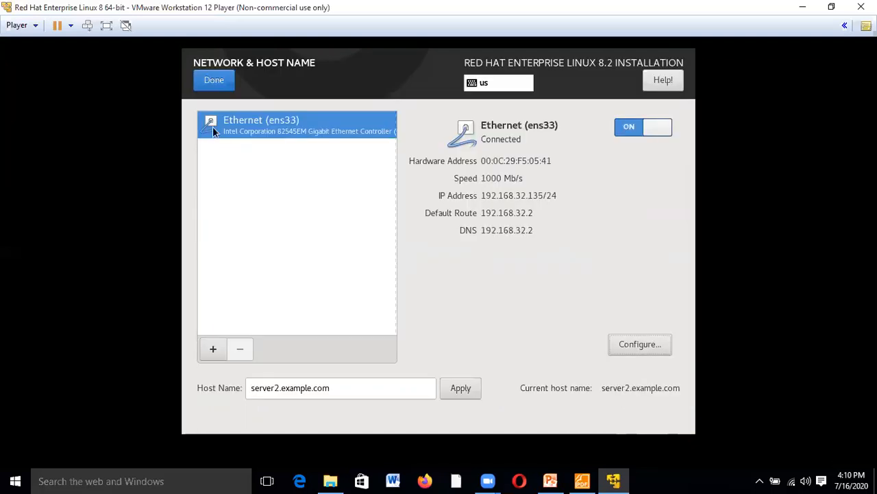
click(215, 81)
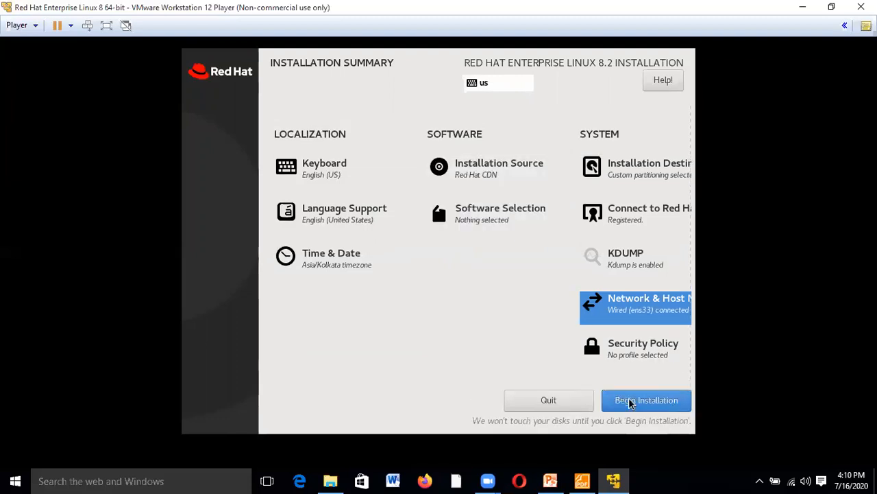
- Begin the installation and set a root password, accepting the weak-password warning
click(631, 403)
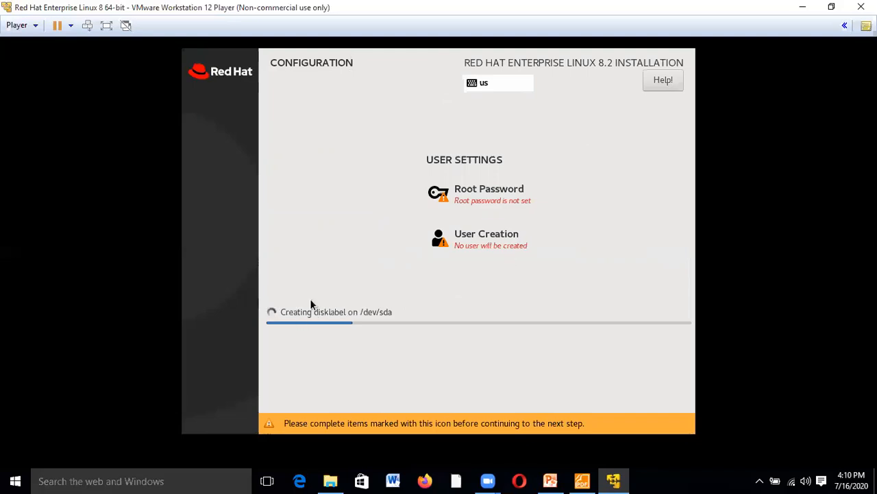
click(487, 188)
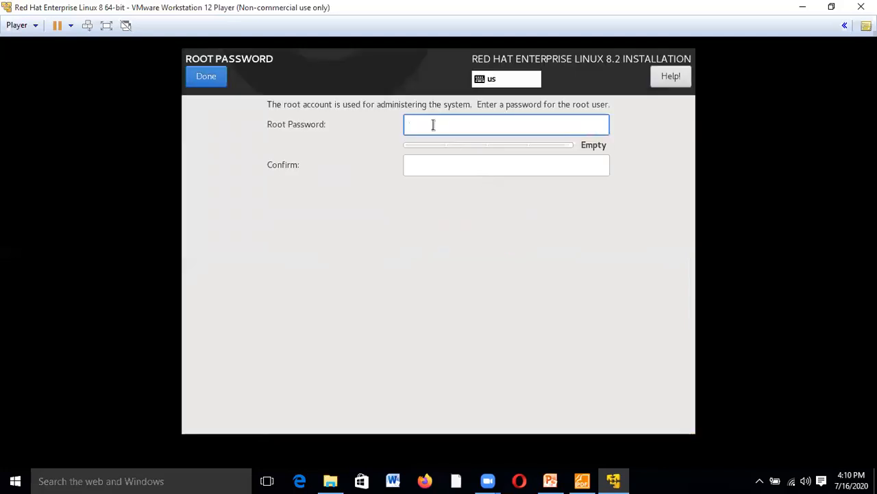
text(••)
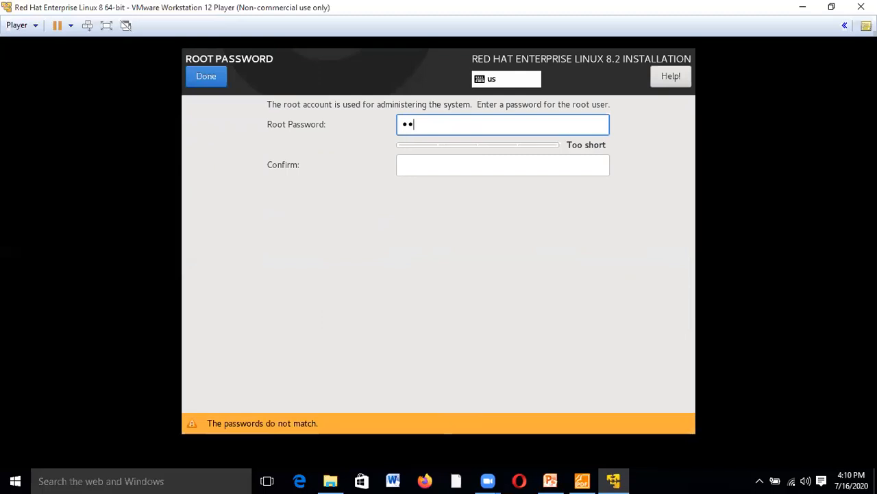
text(••••)
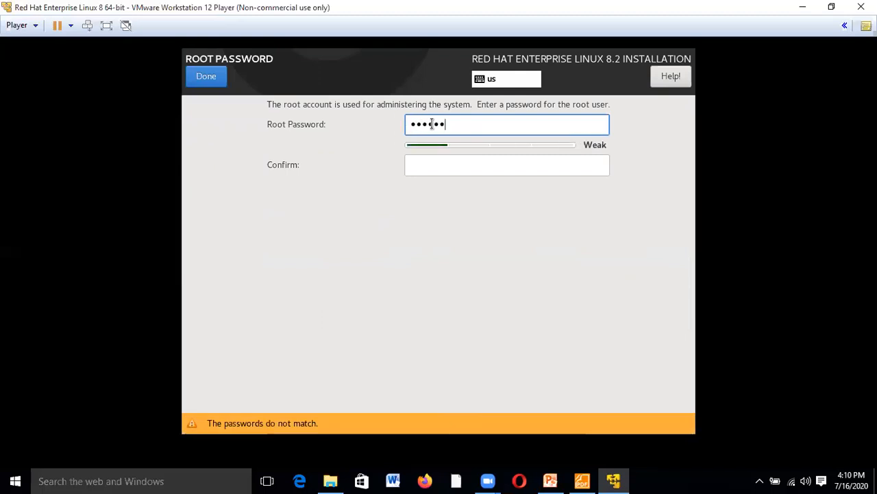
click(445, 164)
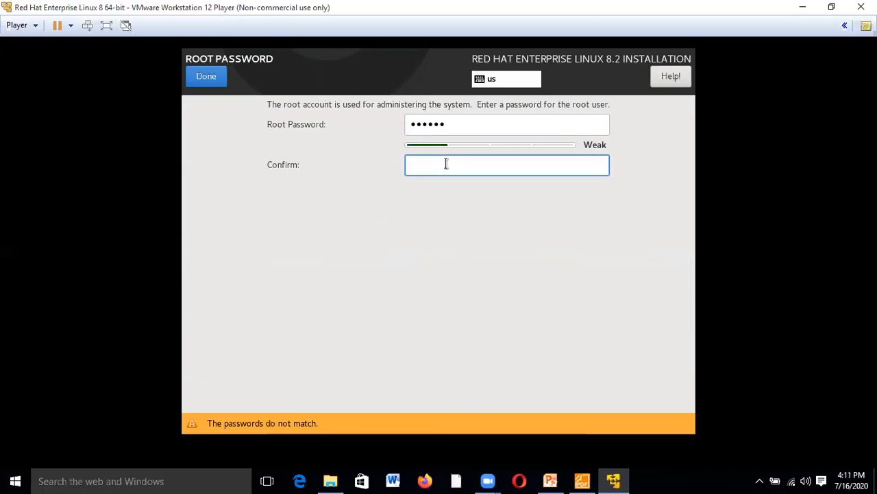
text(••••••)
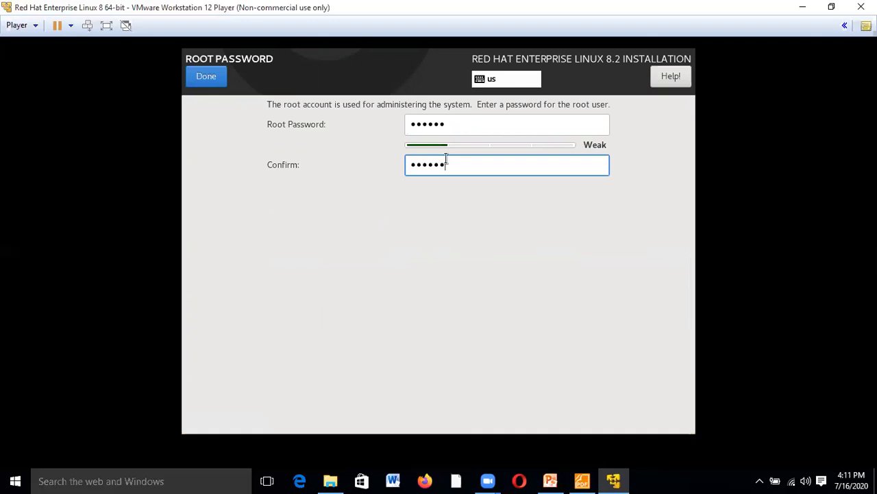
click(207, 74)
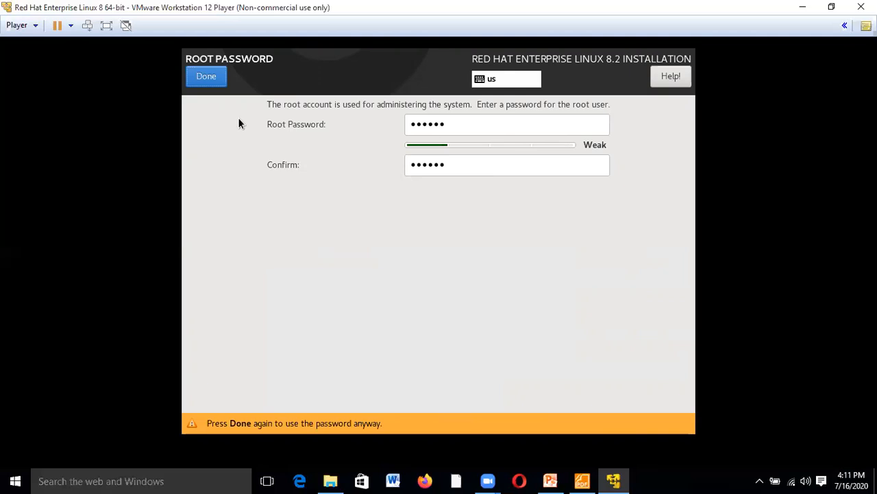
click(211, 81)
click(210, 79)
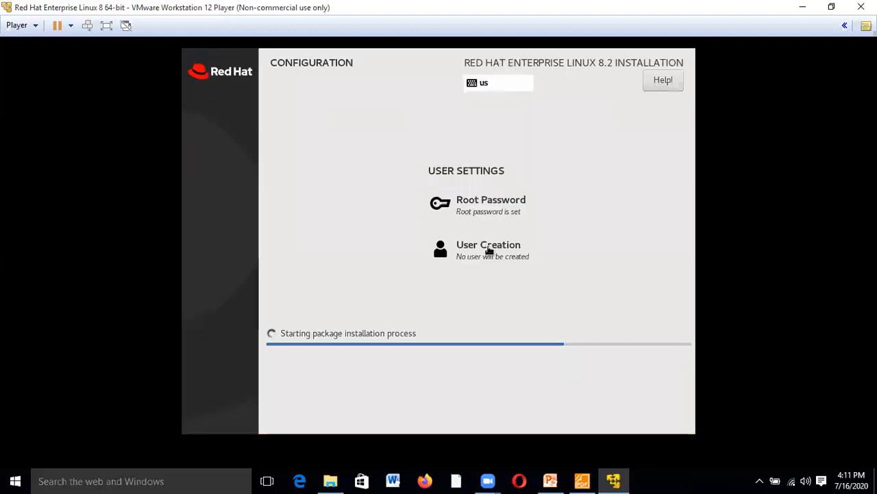
- Create a regular user with a full name and password, accepting the weak-password warning
click(489, 249)
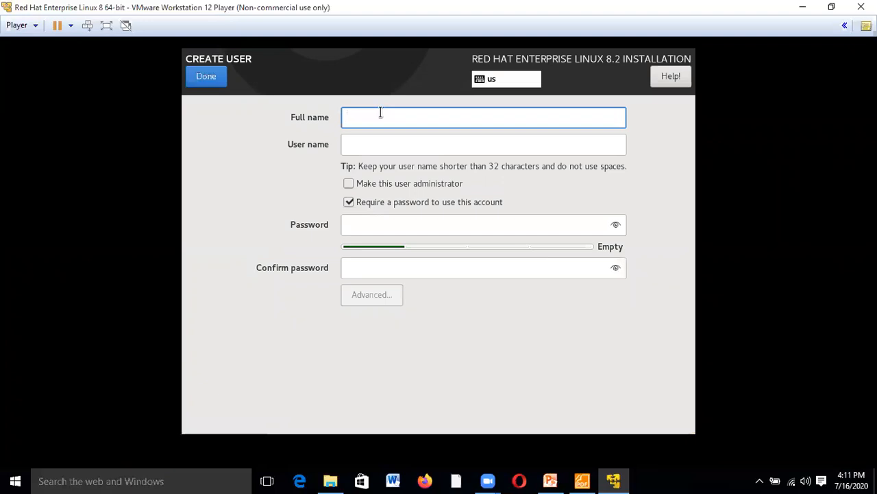
text(ukumar)
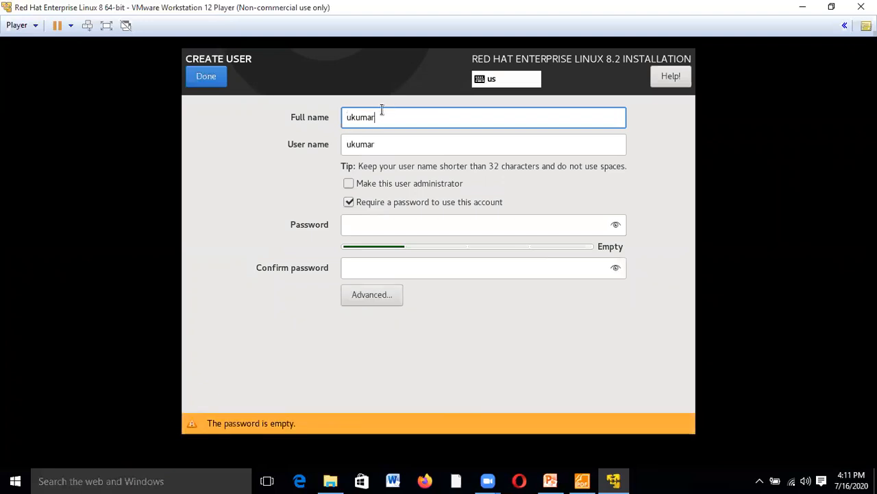
click(383, 223)
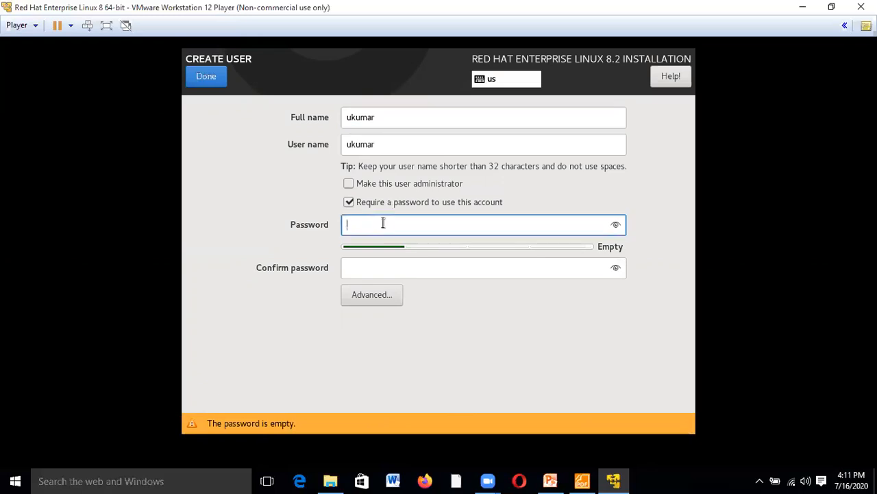
text(redhat123456)
click(398, 267)
text(Red)
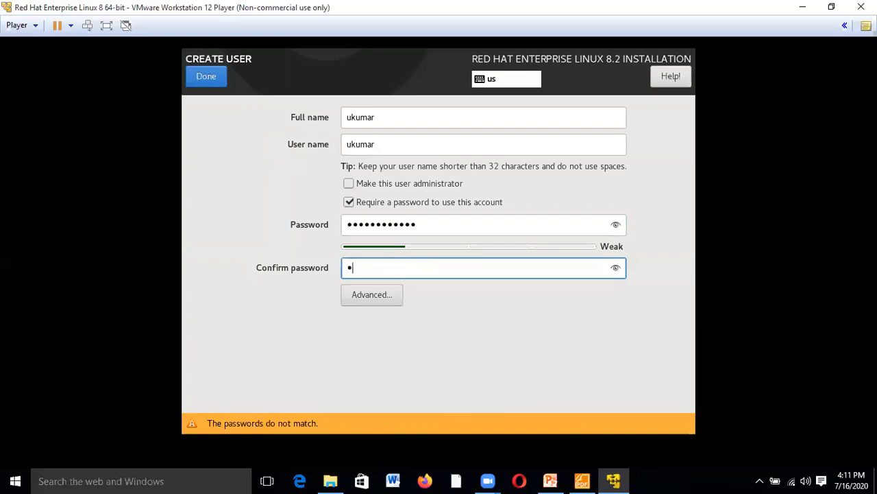
text(hat123456)
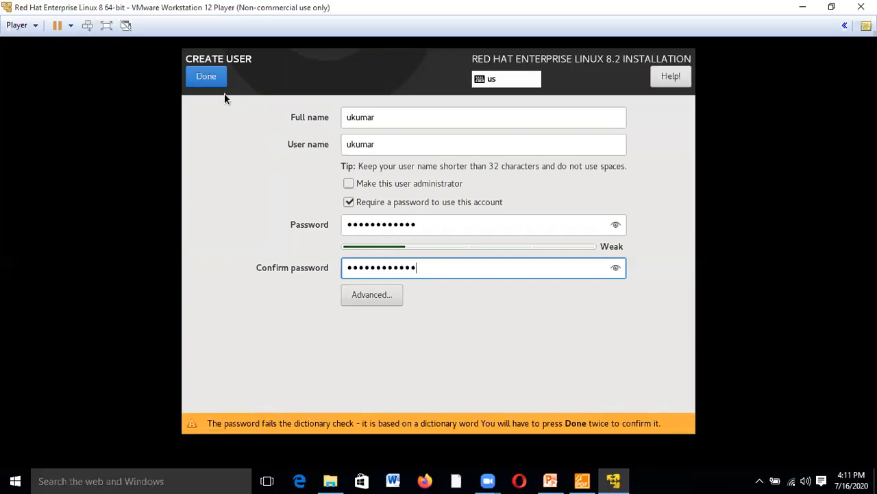
click(210, 74)
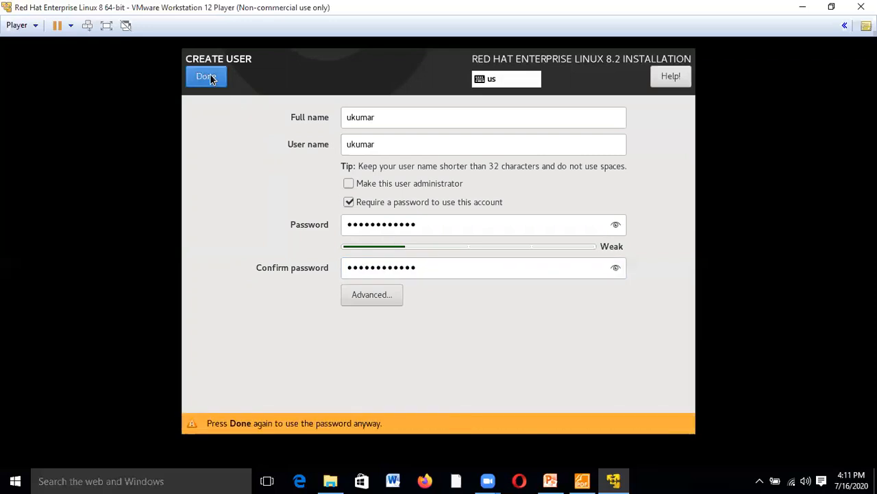
click(210, 76)
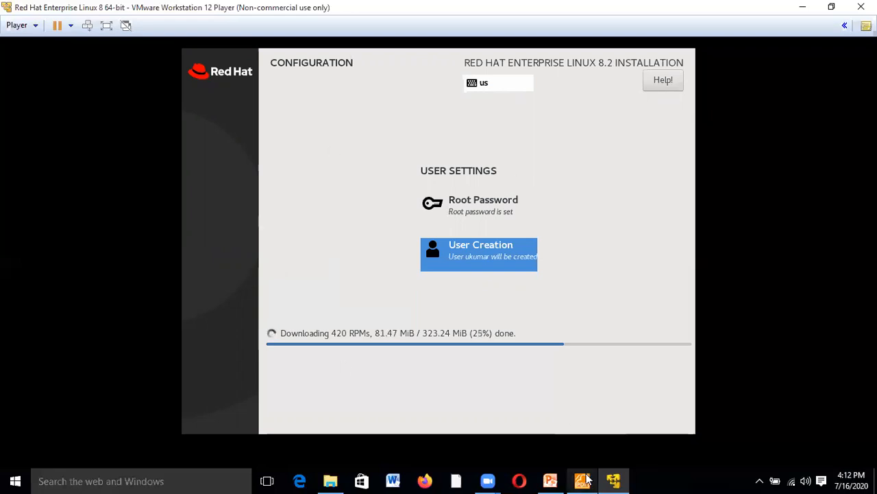
- Show the RHEL 8 deck's slide 2 full screen, then return to editing view
mouse_move(551, 479)
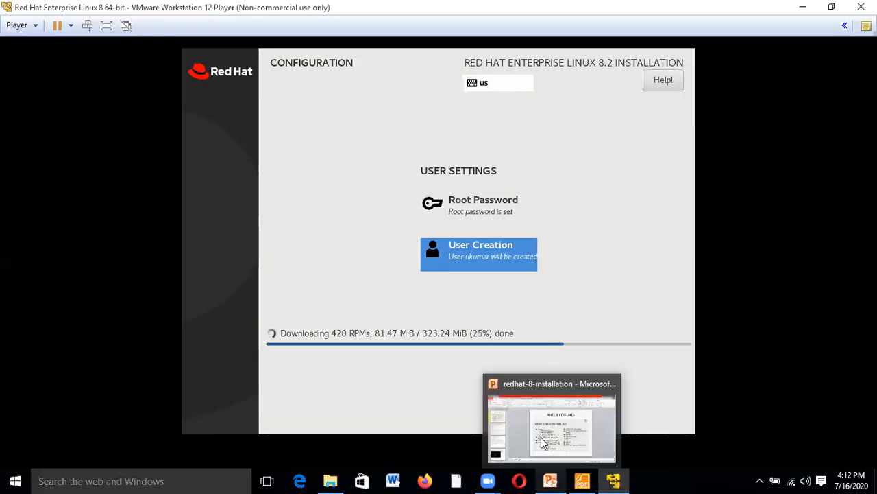
click(512, 416)
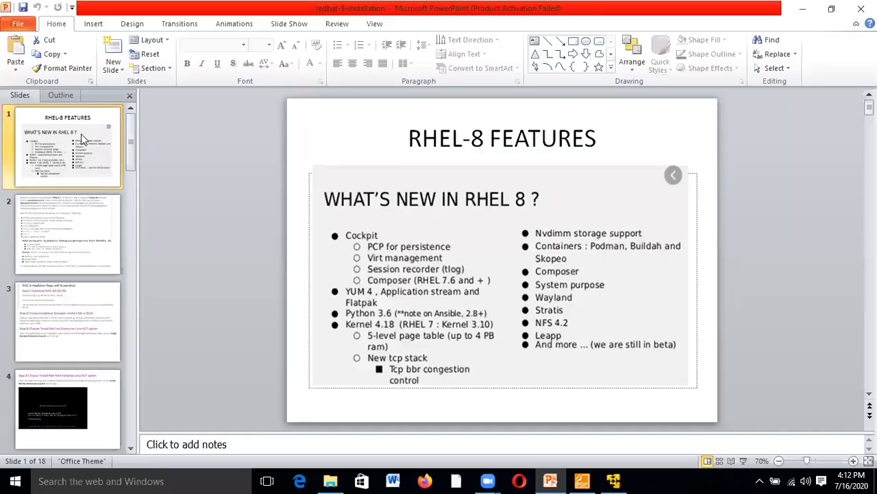
click(117, 233)
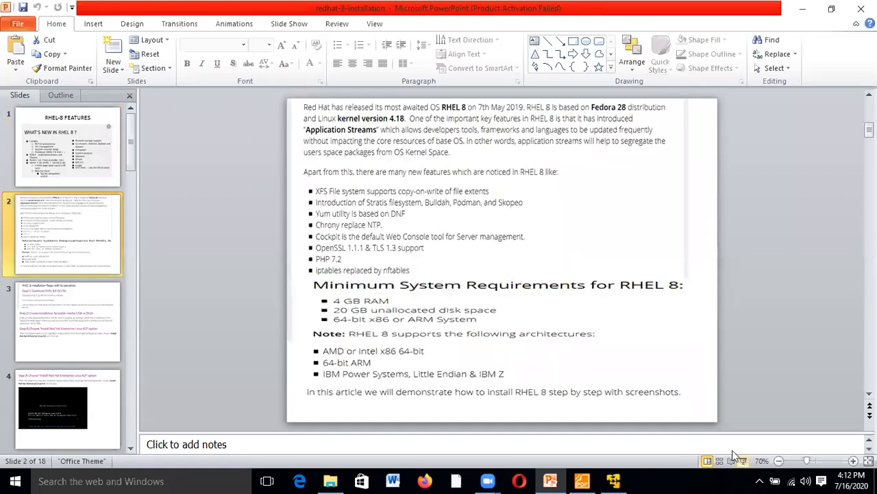
key(shift+F5)
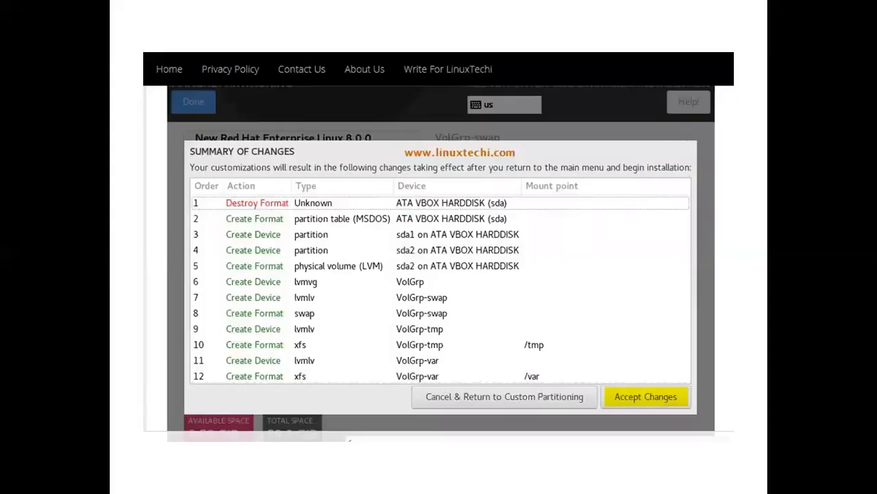
key(Escape)
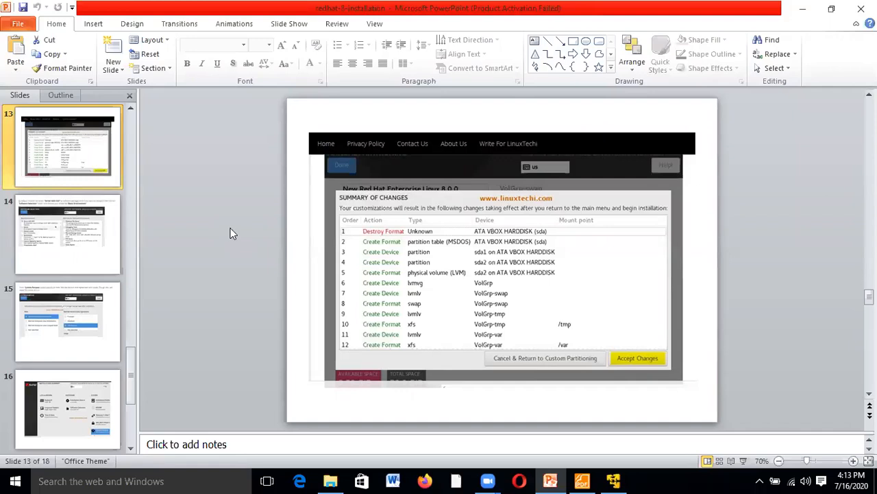
- Switch to the RHEL 8 installation guide PDF in Foxit Reader and scroll to its contents on page 6
mouse_move(581, 480)
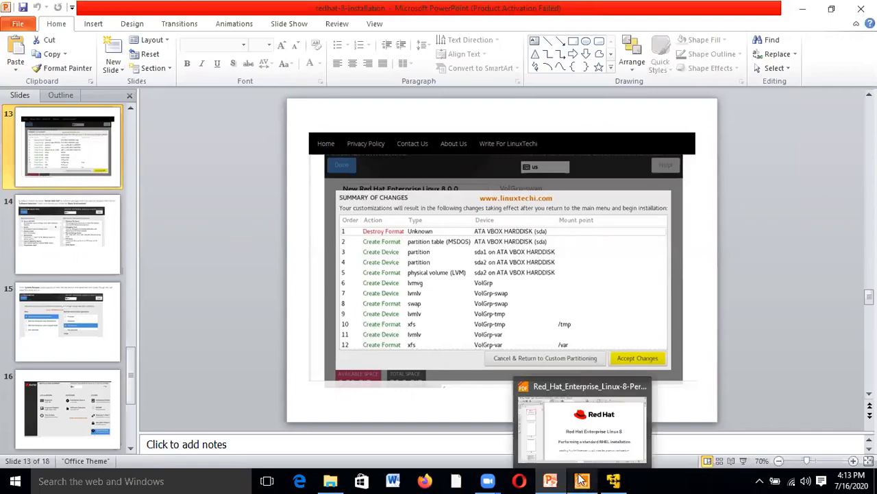
click(539, 396)
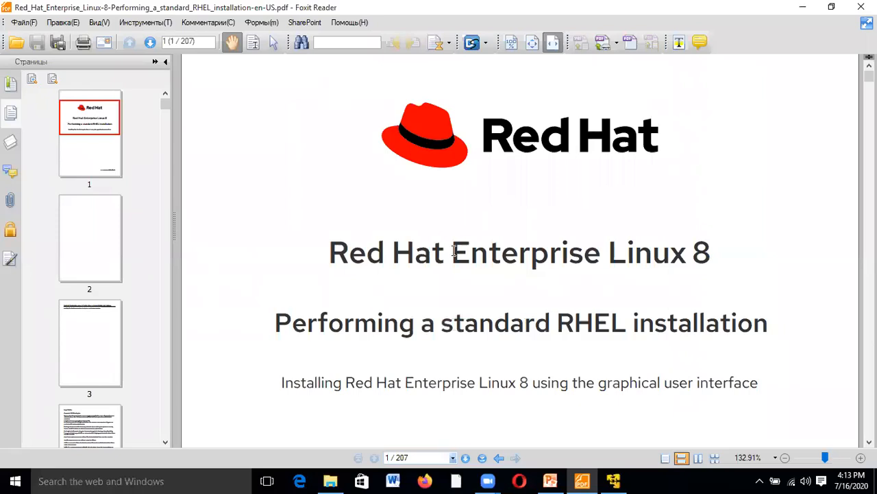
scroll(454, 250, down, 15)
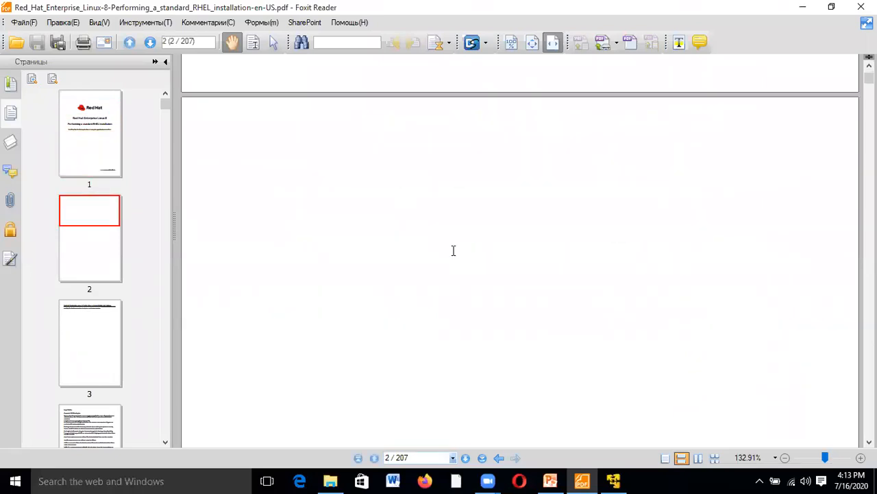
scroll(453, 251, down, 10)
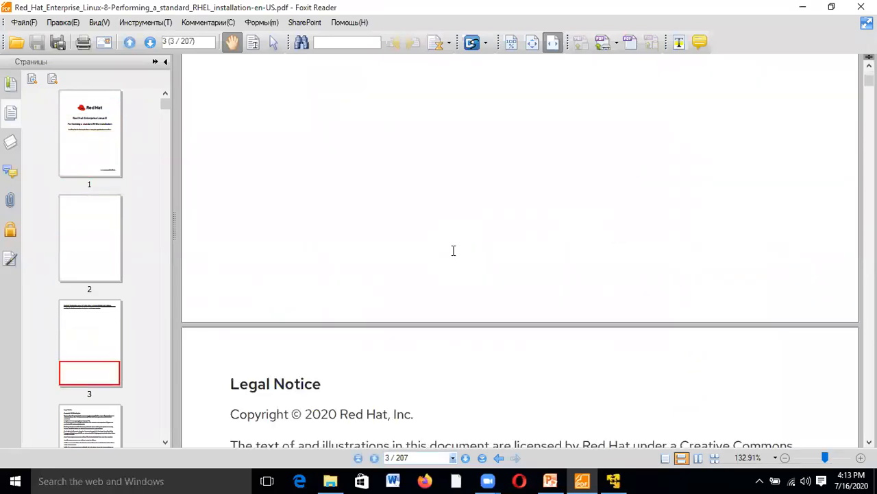
scroll(453, 251, down, 20)
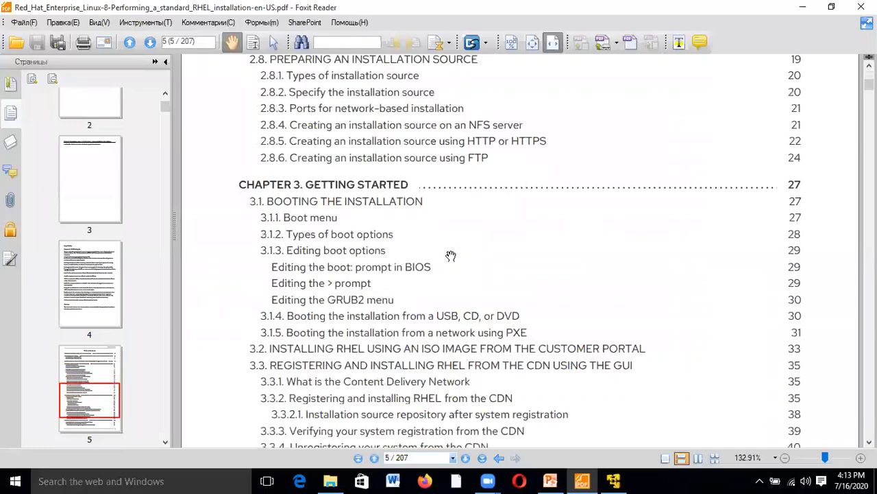
scroll(451, 255, down, 8)
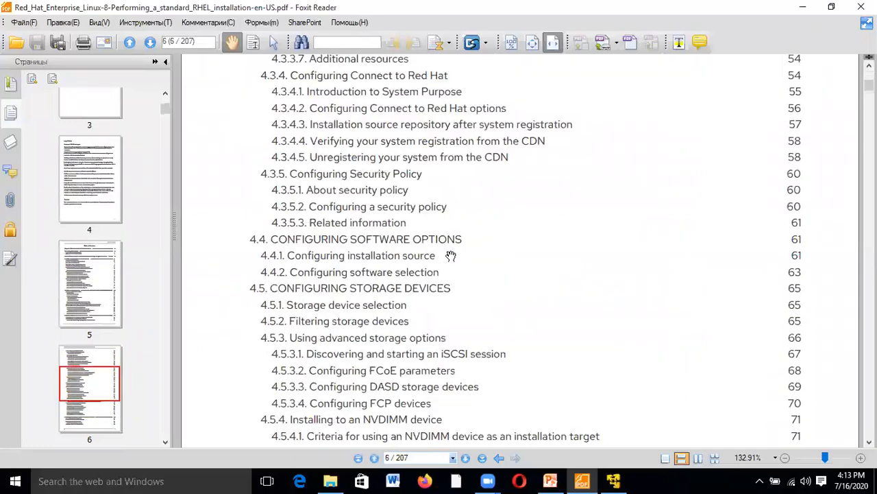